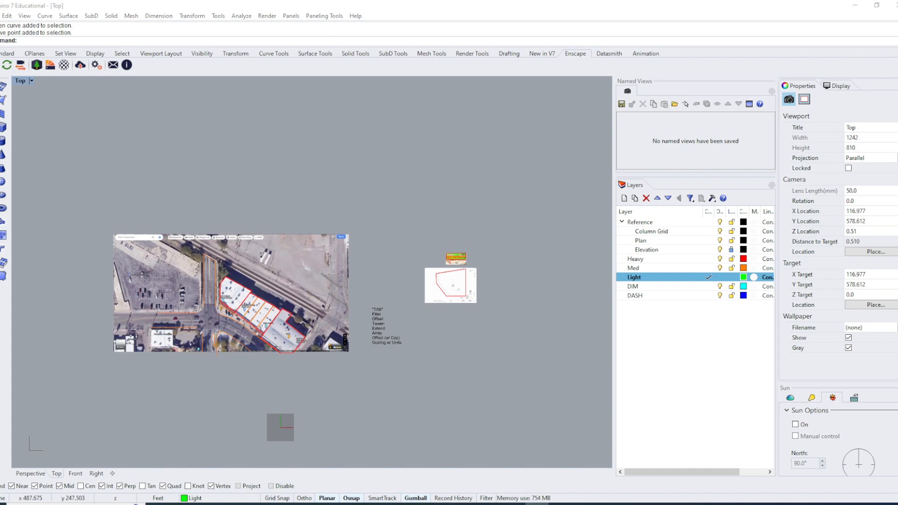
Examine the aerial site map with its traced outlines, the list of command topics beside it, and the Perception Counseling building
scroll(379, 331, up, 6)
scroll(309, 271, down, 6)
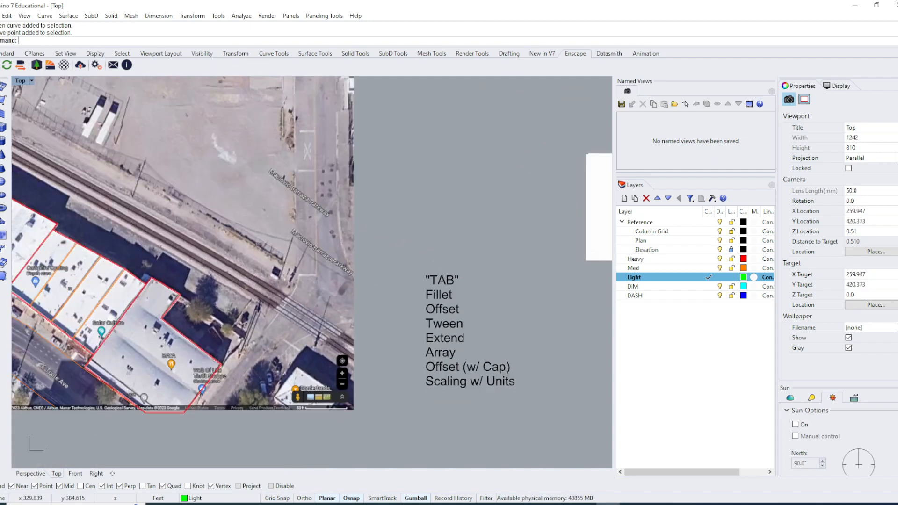
scroll(309, 271, down, 3)
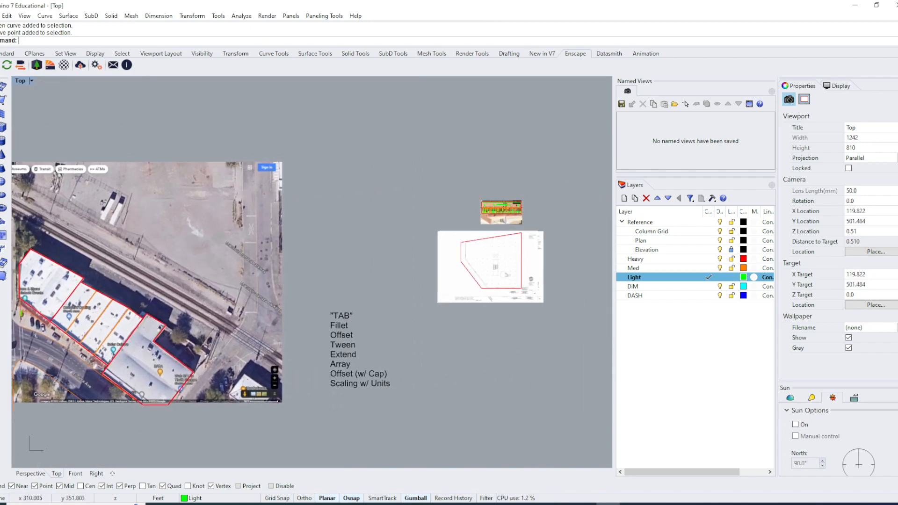
right_drag(161, 335, 487, 329)
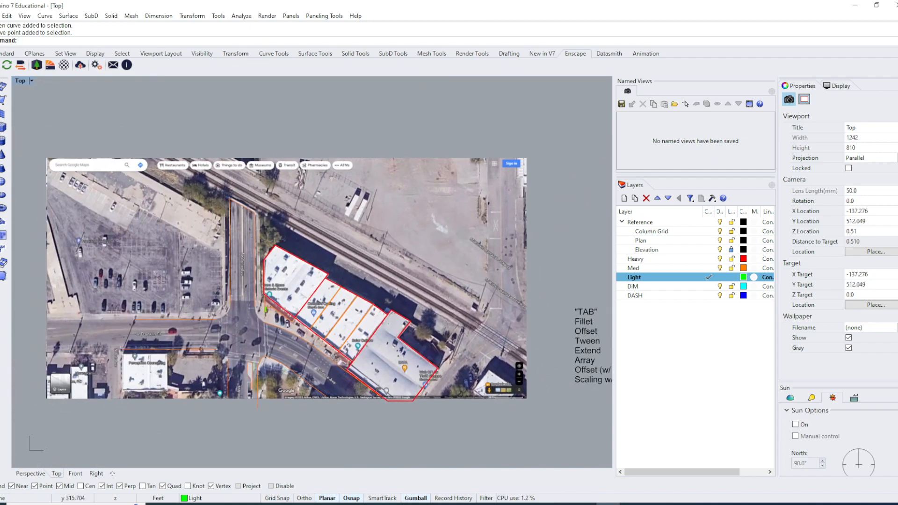
scroll(267, 374, up, 3)
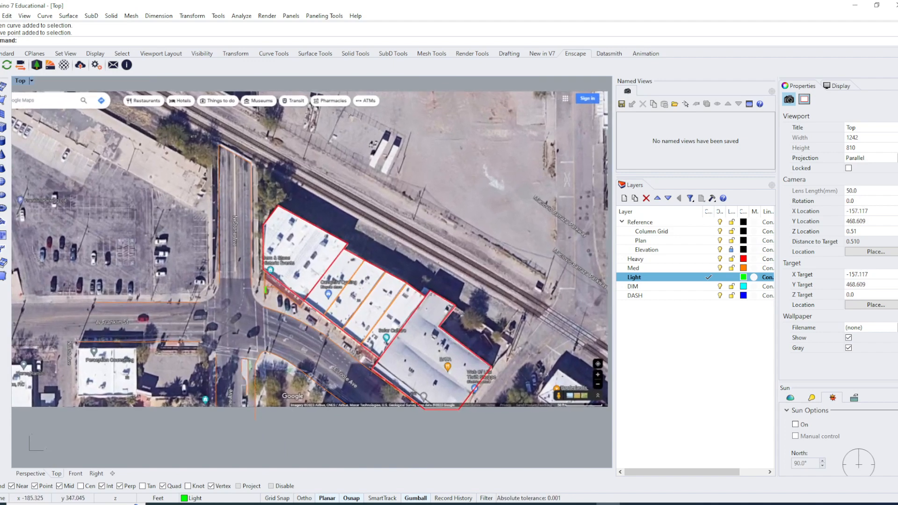
right_drag(300, 283, 99, 251)
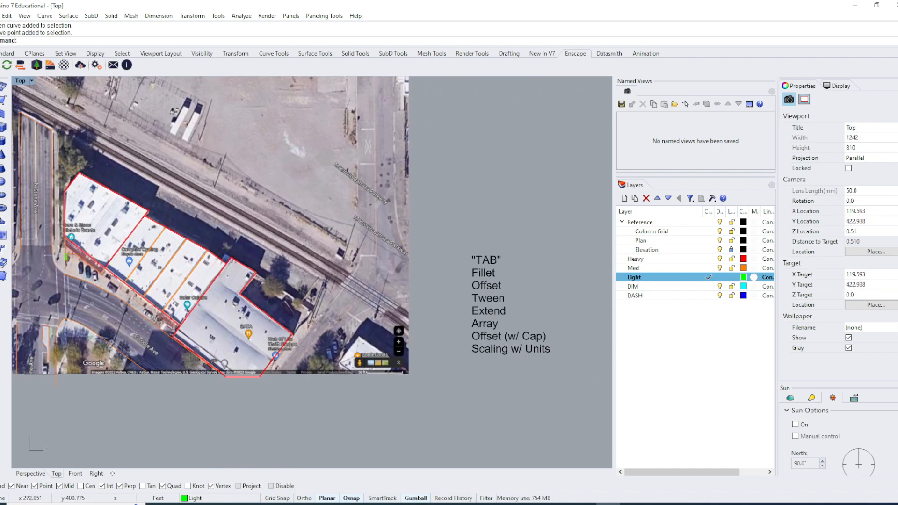
right_drag(215, 262, 554, 270)
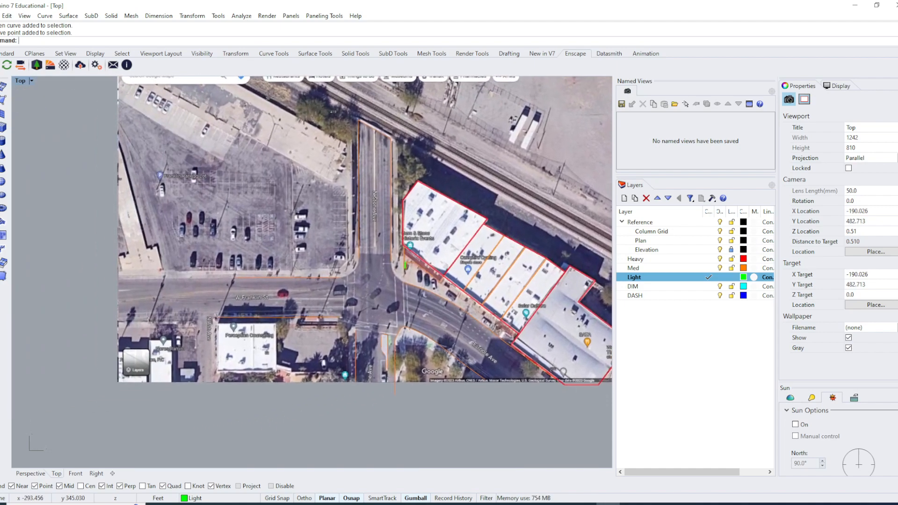
scroll(253, 347, up, 8)
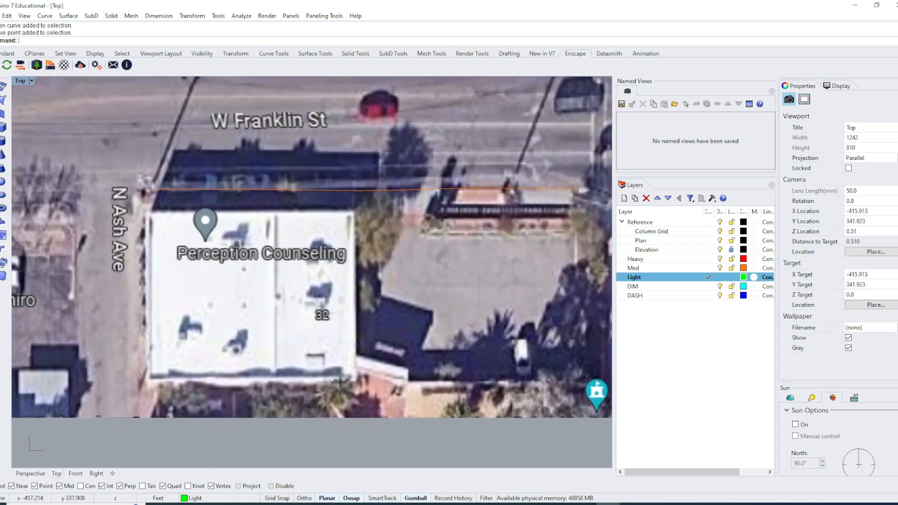
right_drag(172, 271, 175, 260)
right_drag(216, 336, 185, 343)
text(Rectangle)
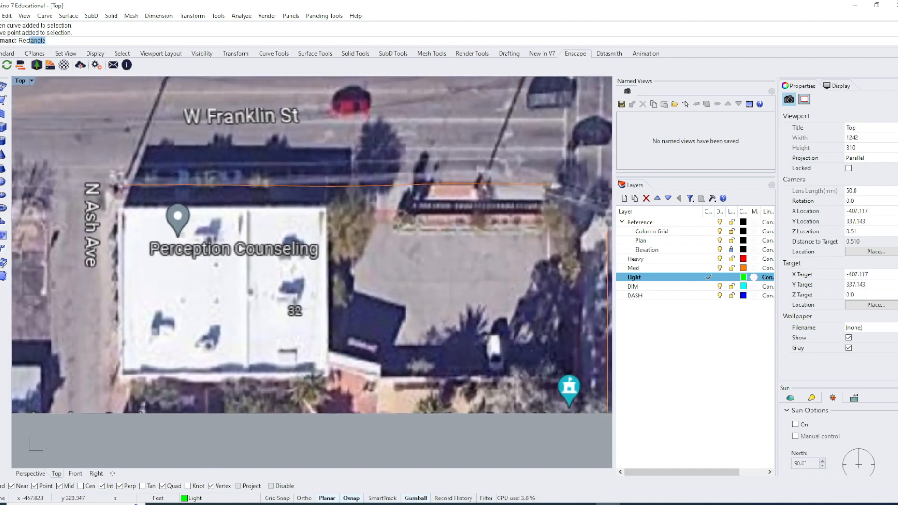
key(Return)
click(120, 209)
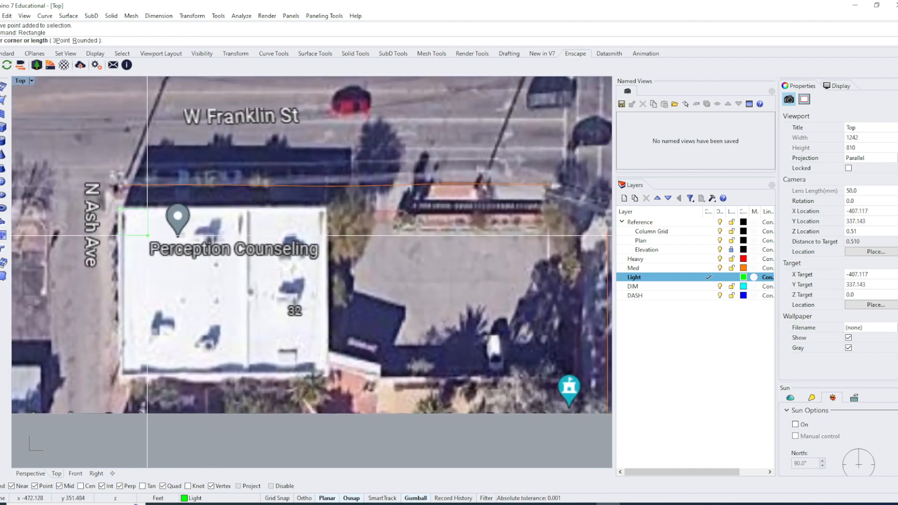
click(328, 377)
right_drag(328, 377, 346, 380)
Start a polyline around the Perception Counseling roof on the Light layer, tracing its north and east edges about 81 ft by 66 ft with Ortho on
text(pl)
key(Return)
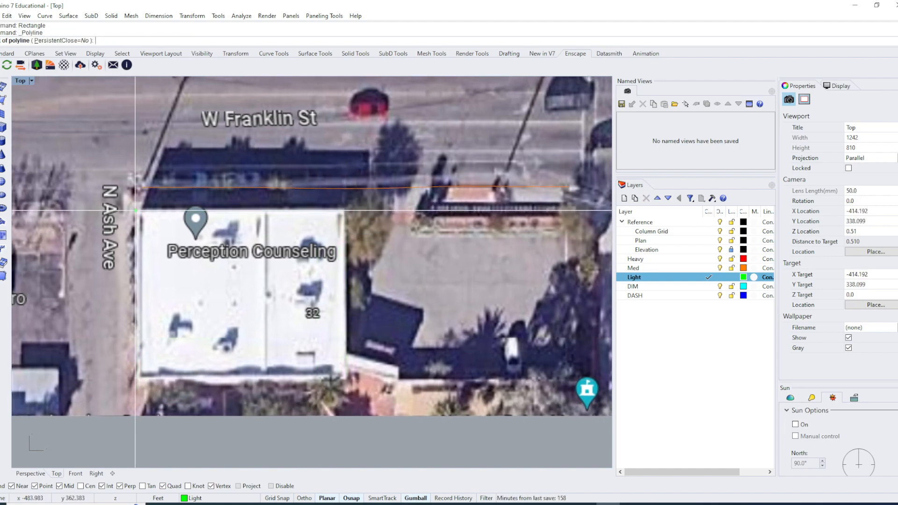
right_drag(137, 210, 131, 226)
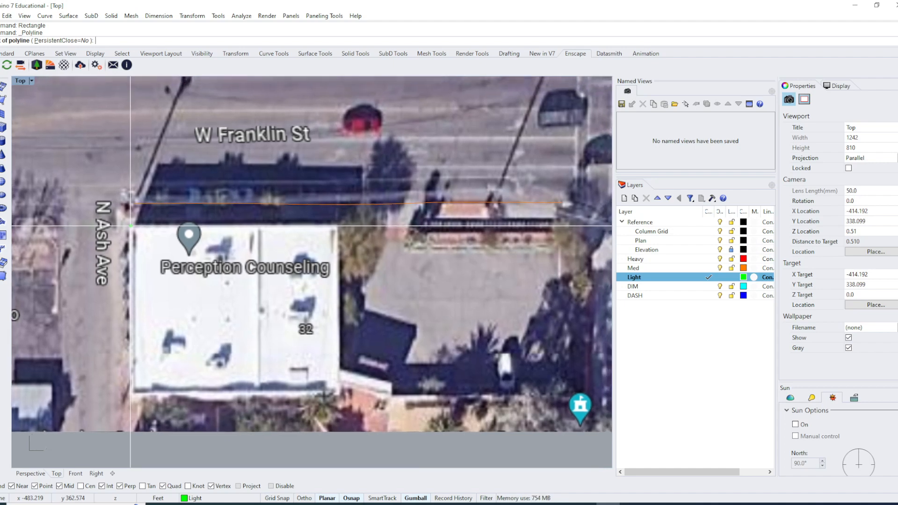
click(130, 226)
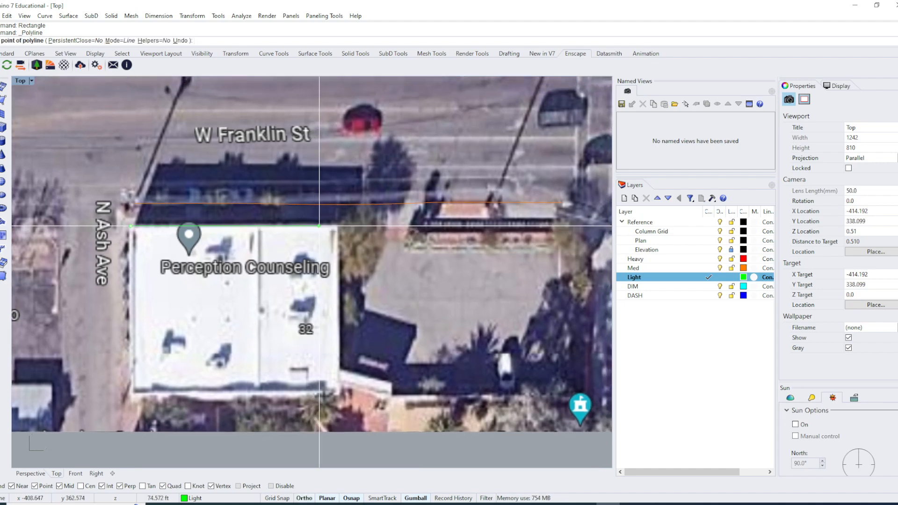
right_drag(348, 253, 323, 266)
key(F8)
key(F8)
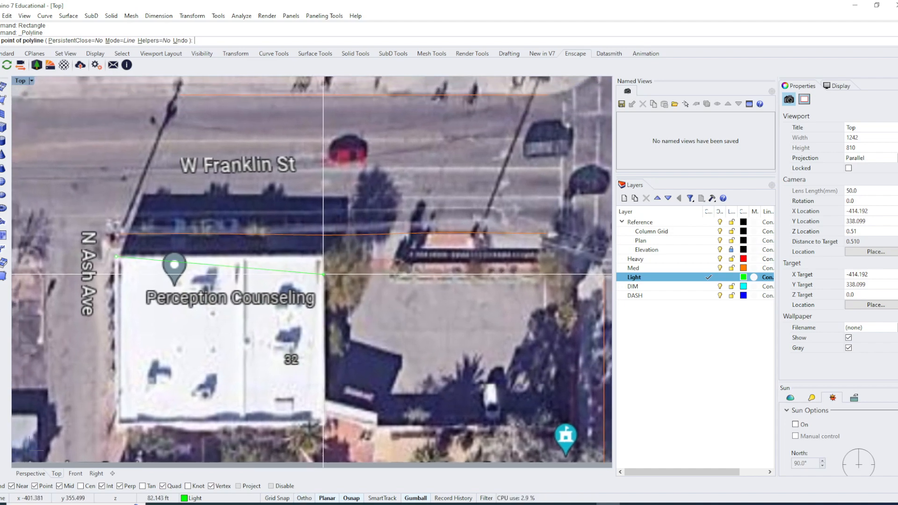
key(F8)
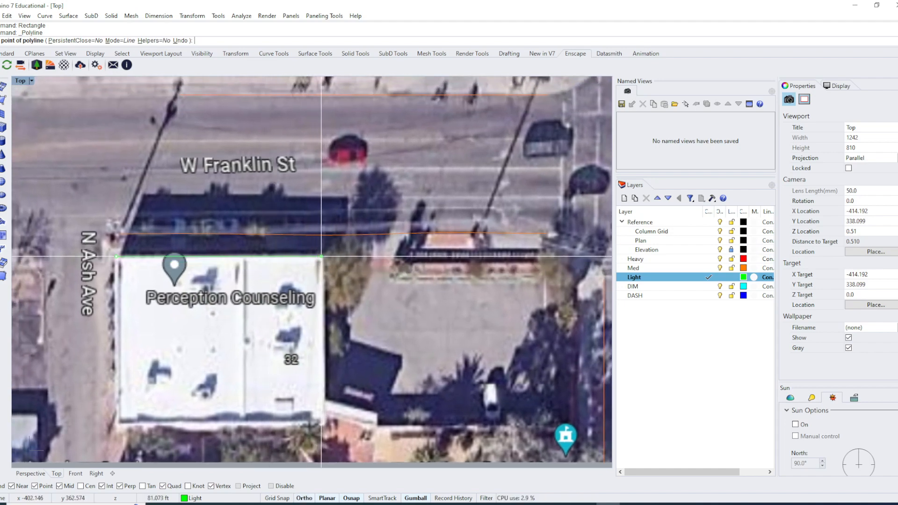
click(322, 257)
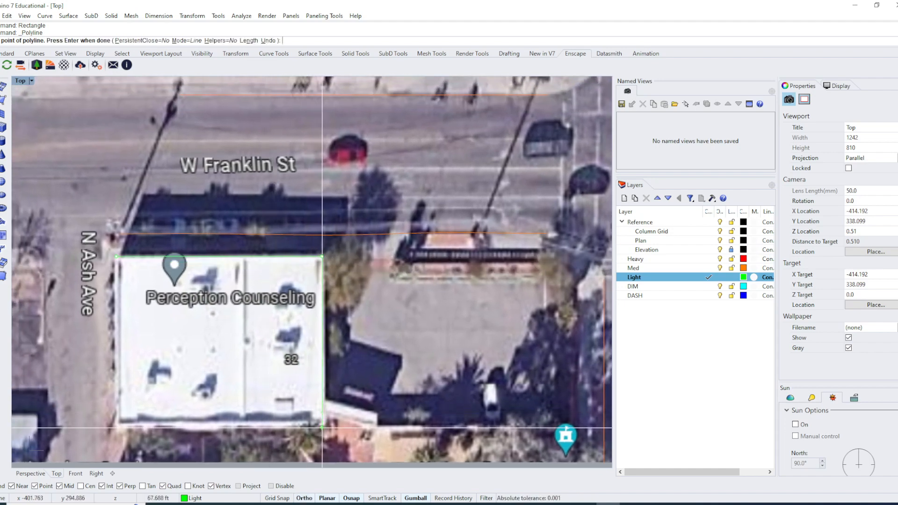
click(322, 425)
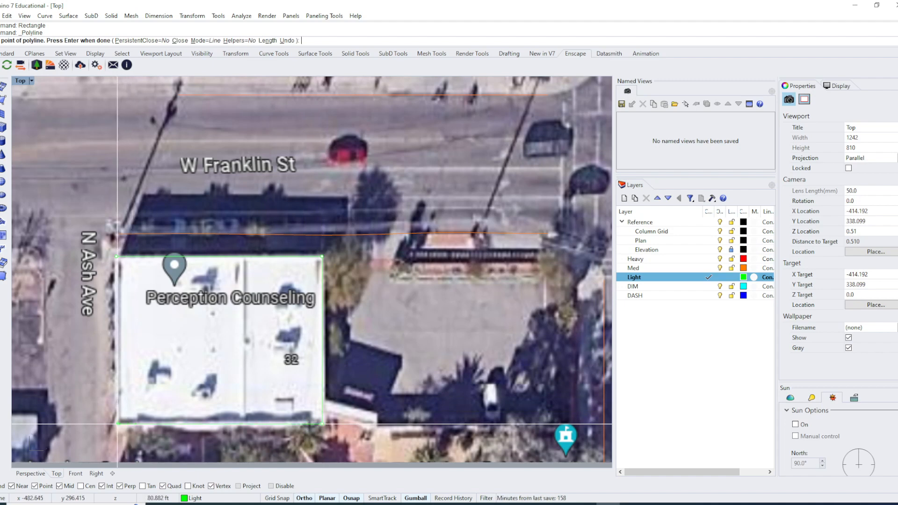
Toggle Ortho off and on while tracing the roof's south edge, and close the polyline along the west edge
key(F8)
right_drag(135, 257, 152, 222)
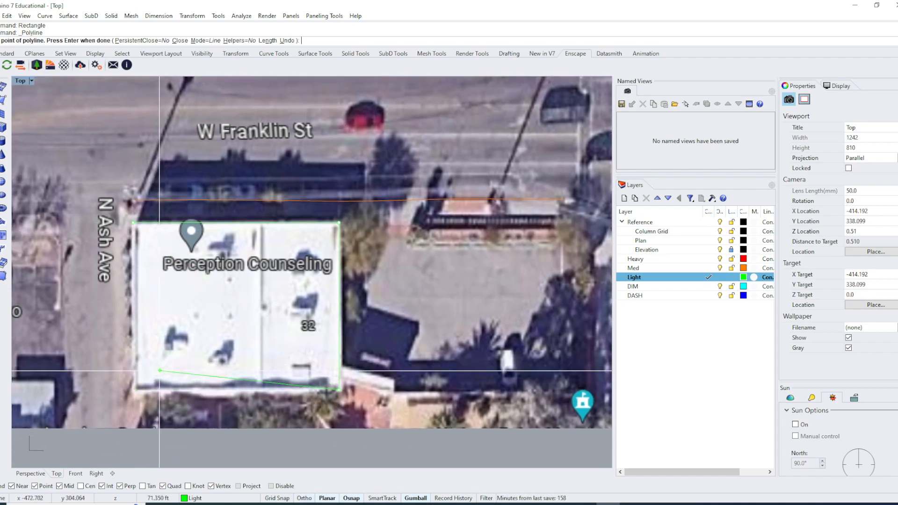
key(F8)
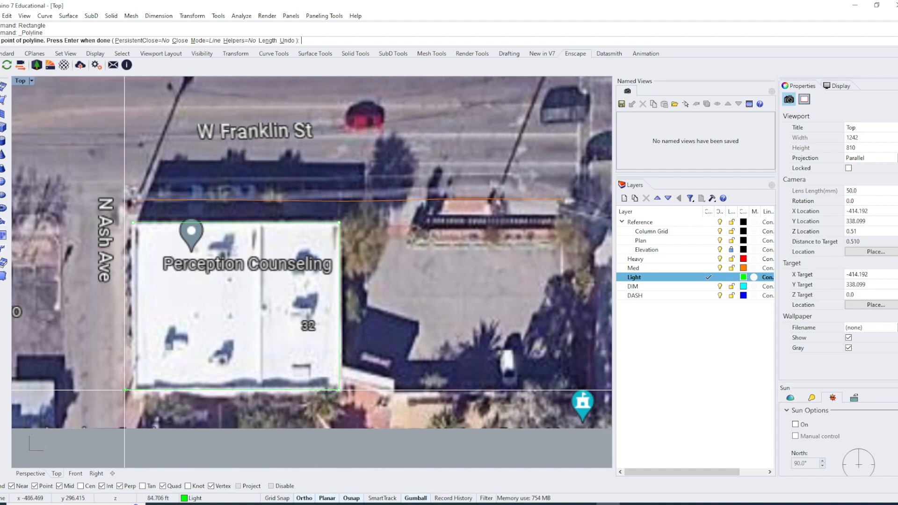
key(F8)
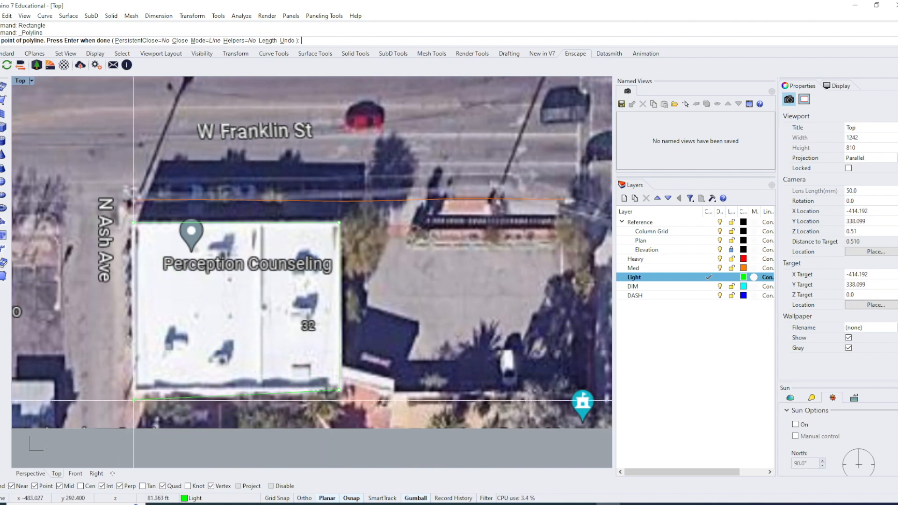
key(F8)
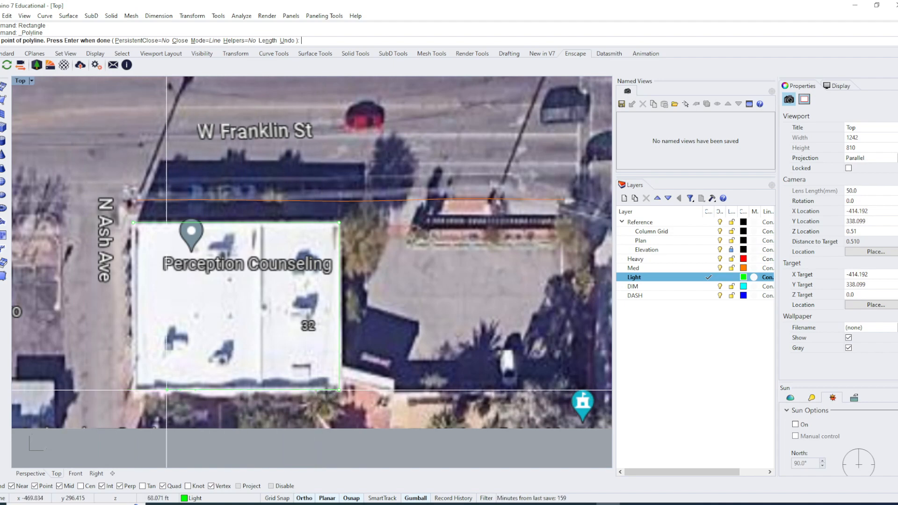
key(F8)
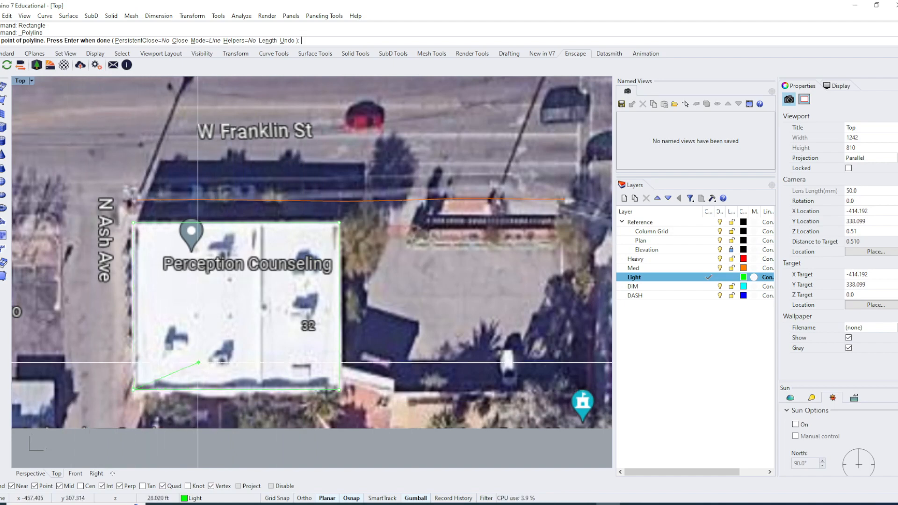
key(Escape)
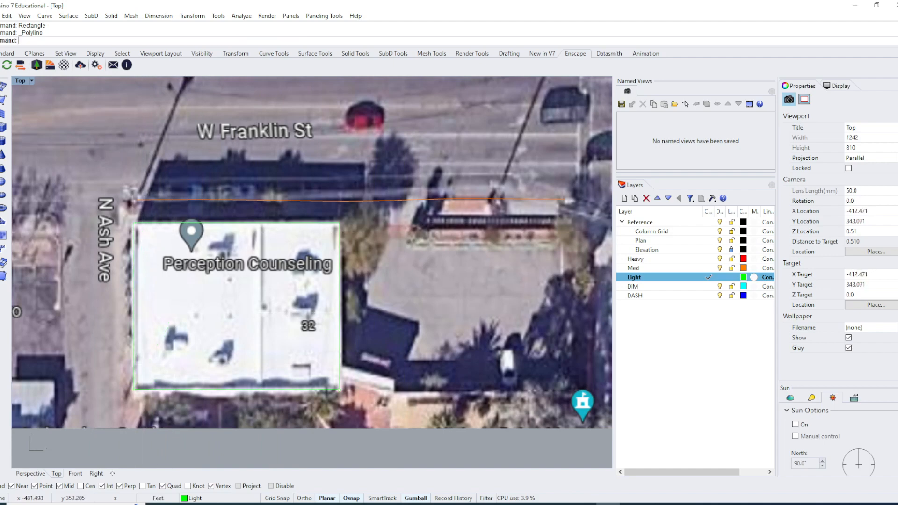
Select the traced Perception Counseling outline to check that it is one closed curve, and clear the selection
click(165, 387)
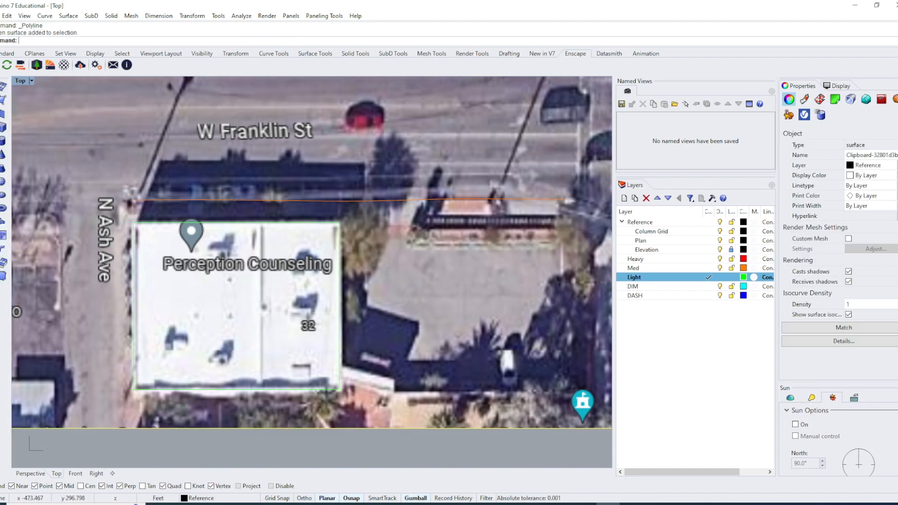
click(160, 390)
click(187, 416)
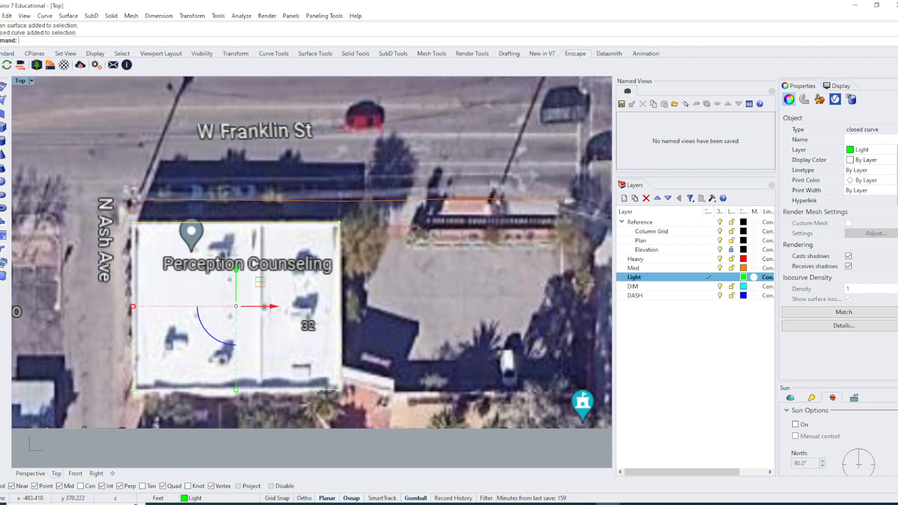
scroll(312, 253, down, 6)
key(Escape)
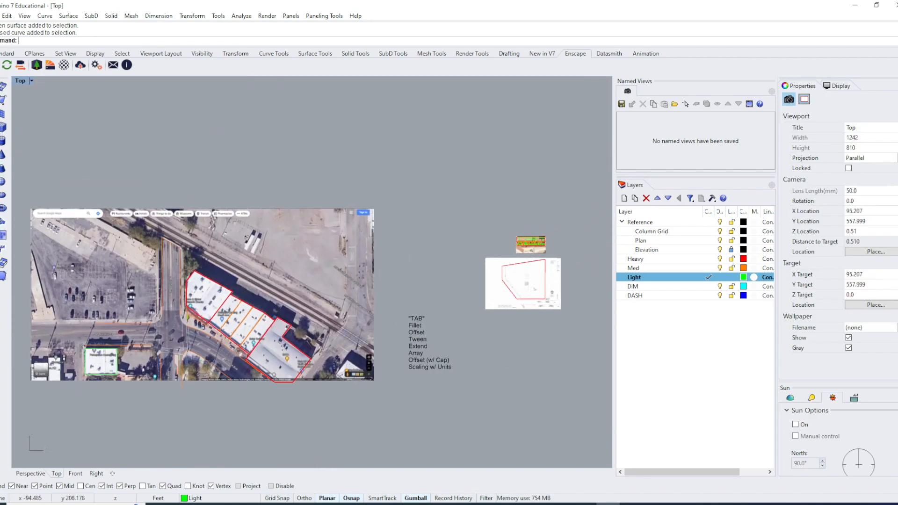
Examine the traced curb lines and their corners around the N Stone Ave, W Franklin St and E Toole Ave intersection
right_drag(393, 368, 426, 359)
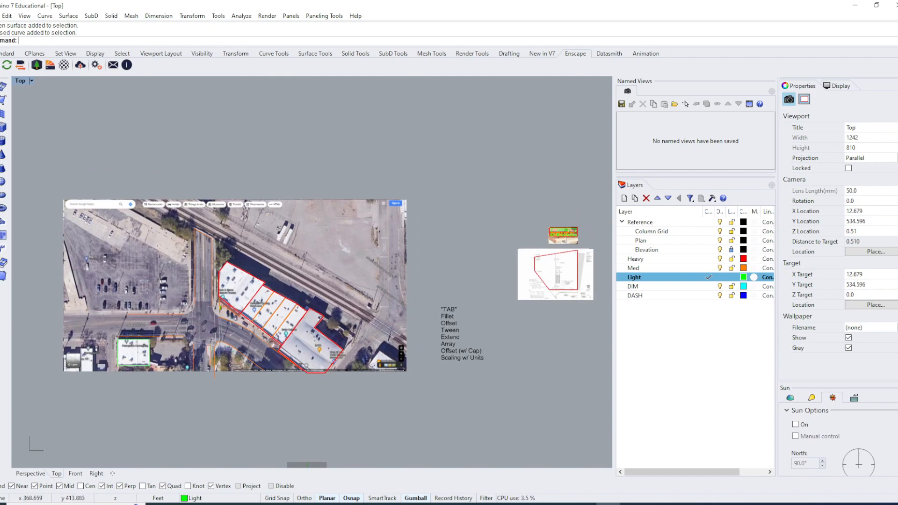
scroll(453, 319, up, 2)
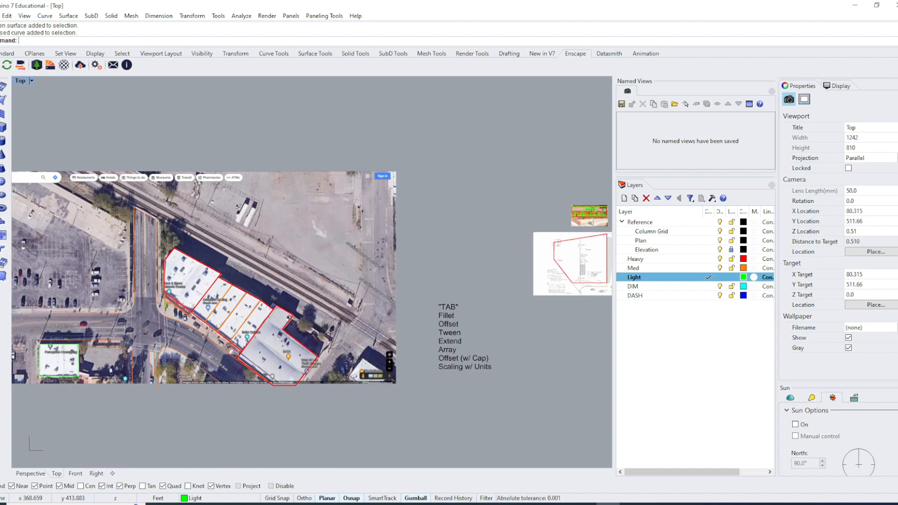
right_drag(430, 334, 505, 349)
scroll(218, 335, up, 12)
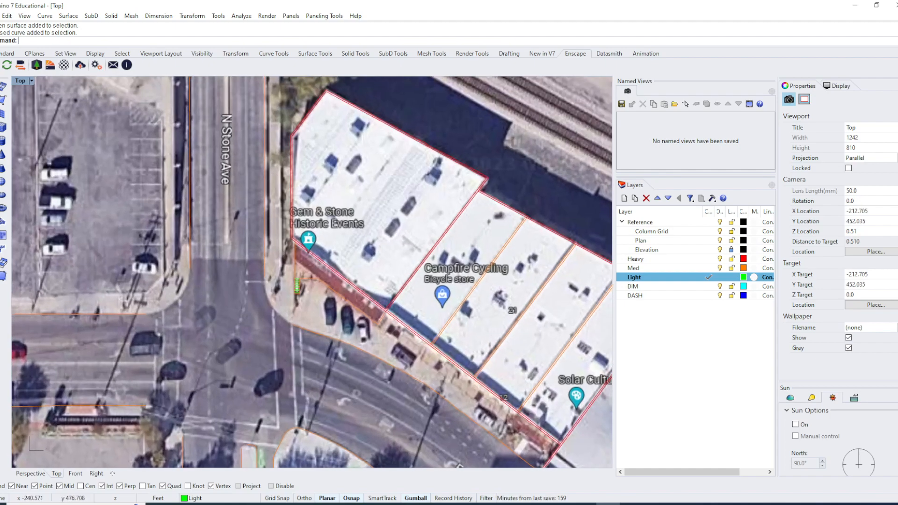
right_drag(298, 322, 257, 183)
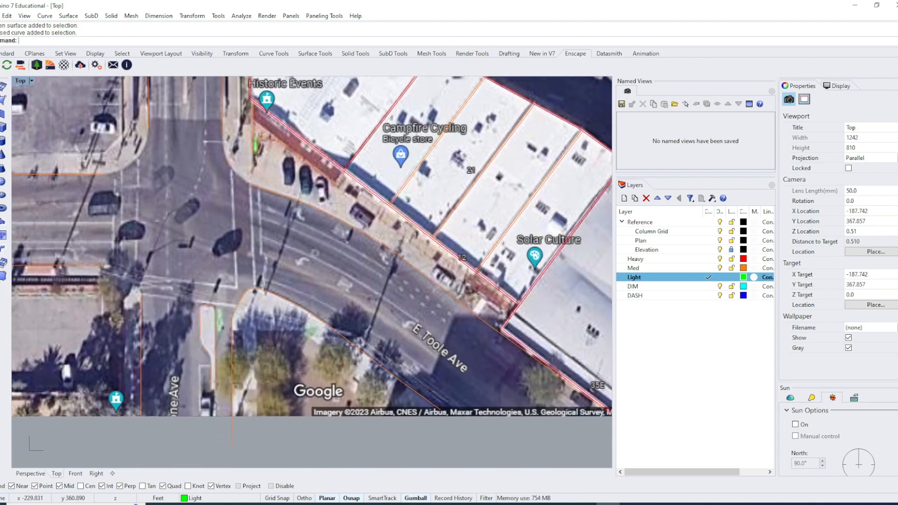
right_drag(186, 248, 237, 412)
right_drag(218, 352, 236, 343)
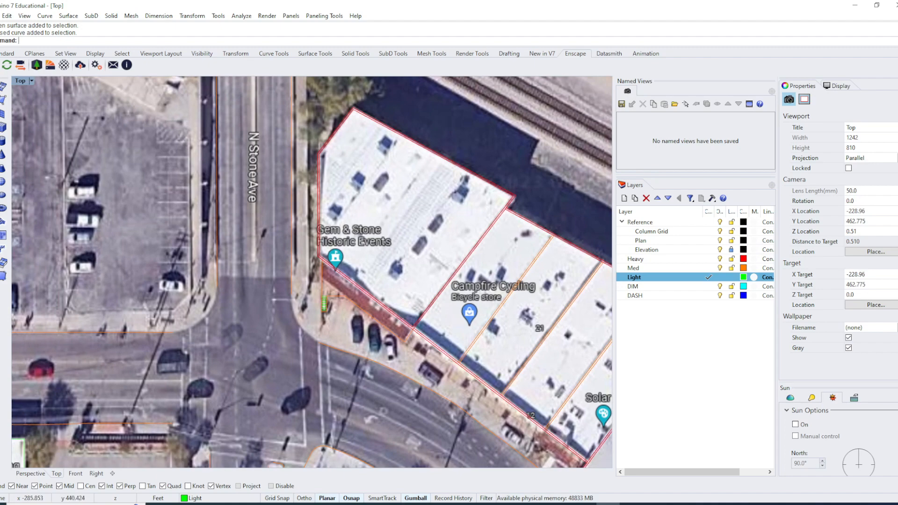
right_drag(223, 326, 156, 267)
right_drag(194, 357, 266, 345)
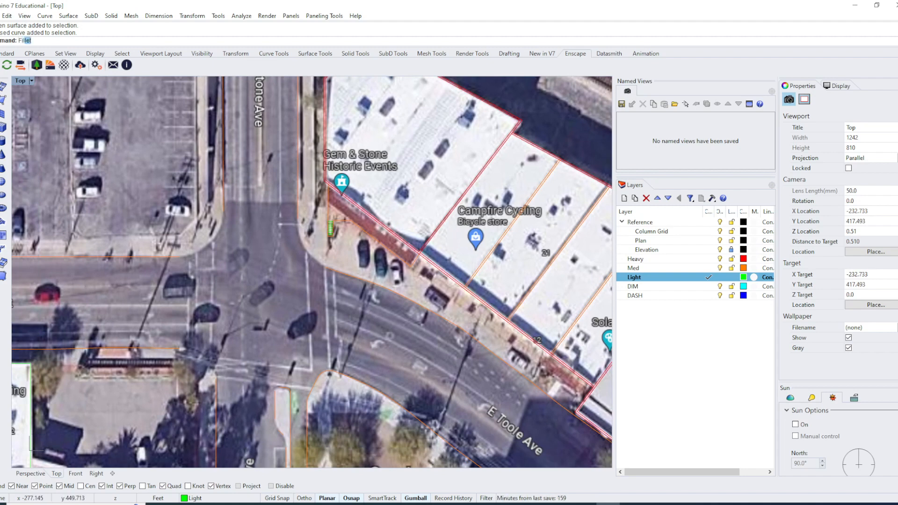
Start a Fillet and pick a radius of about 26.88 ft, measured north from the end of W Franklin St's north curb
key(Return)
scroll(171, 144, up, 3)
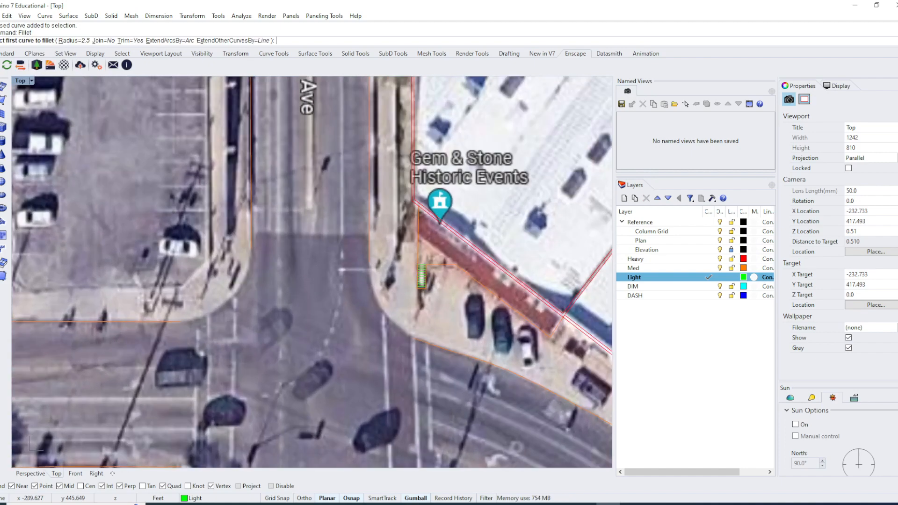
scroll(257, 271, up, 1)
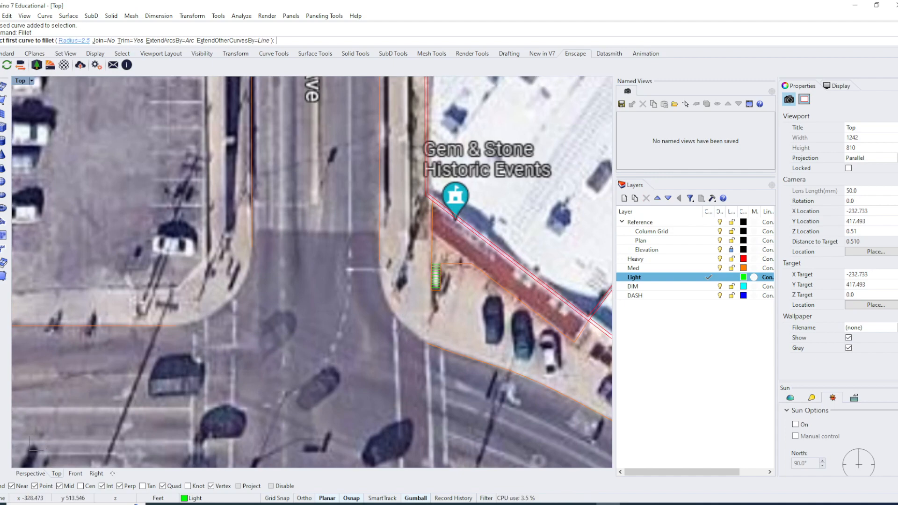
text(r)
key(Return)
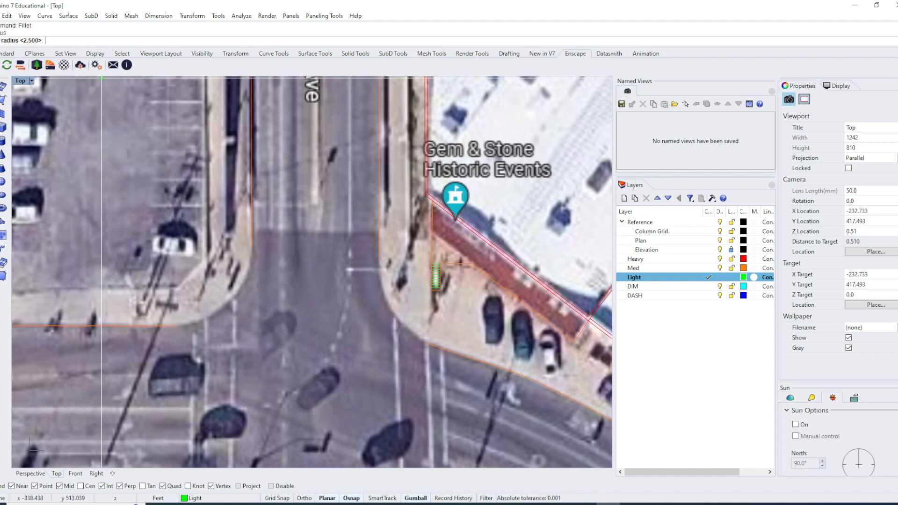
click(176, 325)
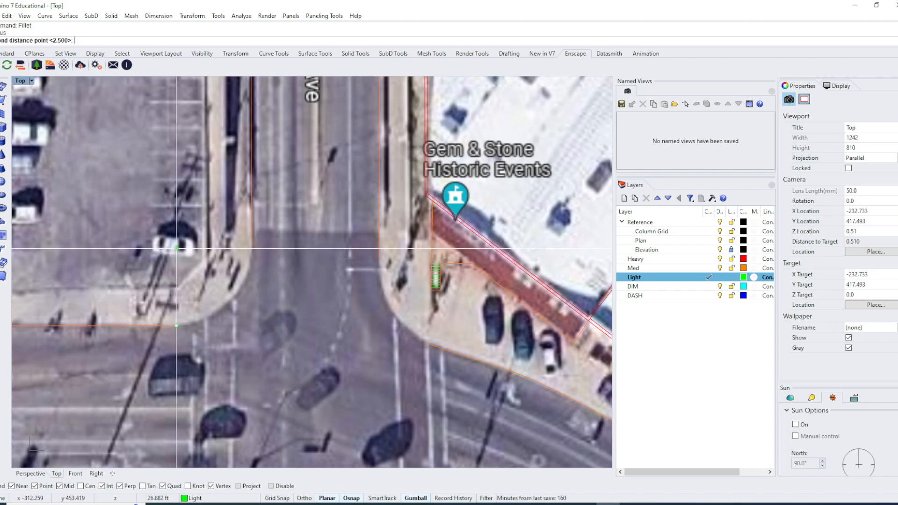
click(176, 248)
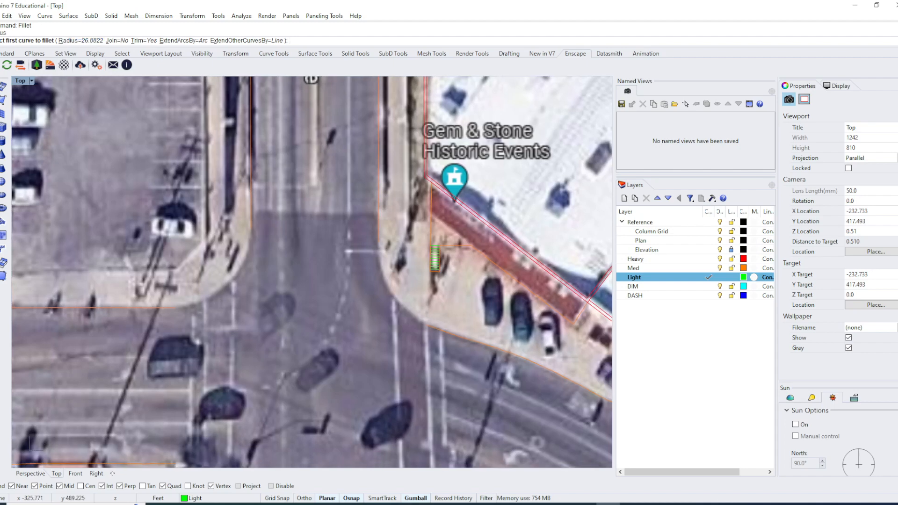
Fillet the W Franklin St and N Stone Ave curb lines at the northwest corner of the intersection
click(159, 308)
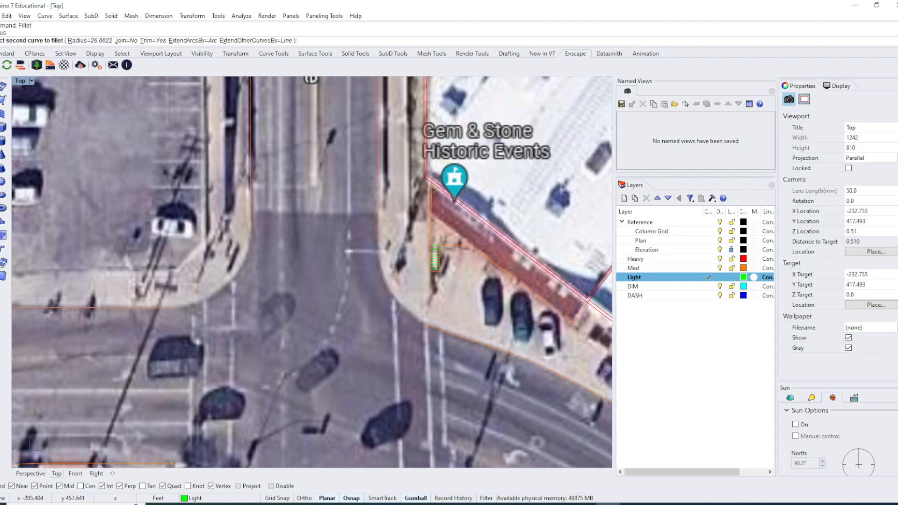
click(252, 218)
scroll(243, 282, up, 4)
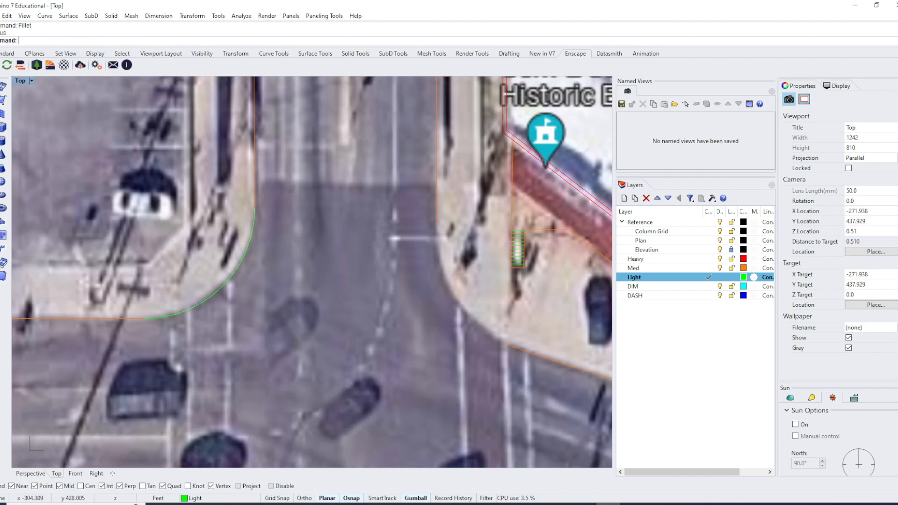
Fillet the E Toole Ave and N Stone Ave curb lines at the northeast corner with the same radius
scroll(152, 292, down, 4)
right_drag(153, 292, 80, 294)
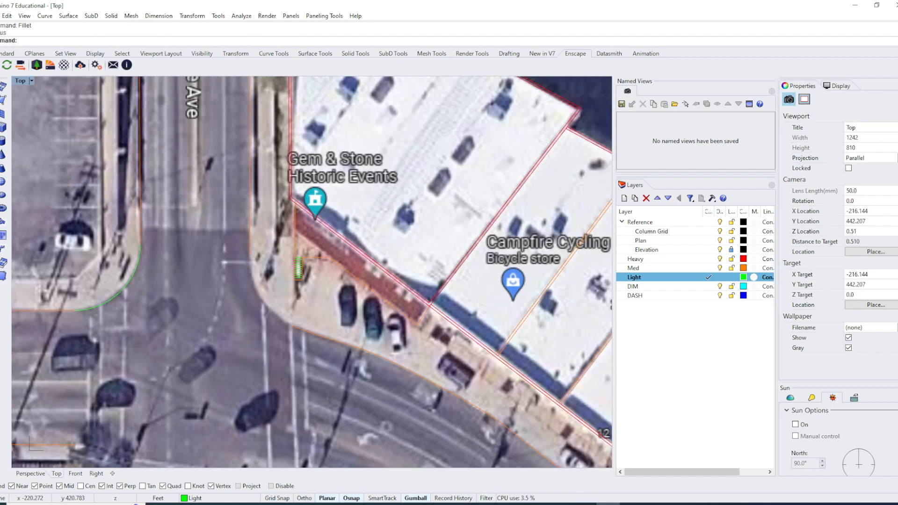
key(Return)
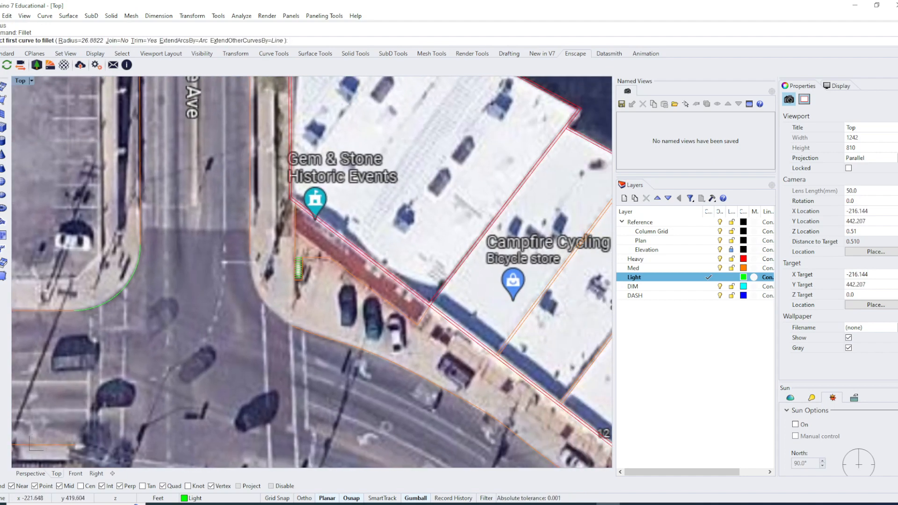
click(298, 328)
click(251, 248)
Try the 26.88 ft fillet on the southwest corner's curb lines, and undo it
scroll(261, 276, down, 3)
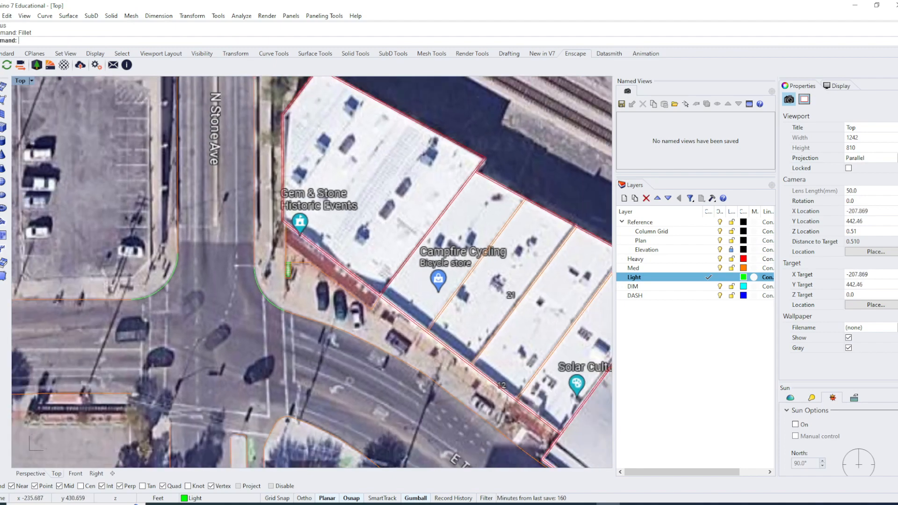
right_drag(261, 275, 288, 163)
scroll(220, 306, up, 5)
key(Return)
click(77, 247)
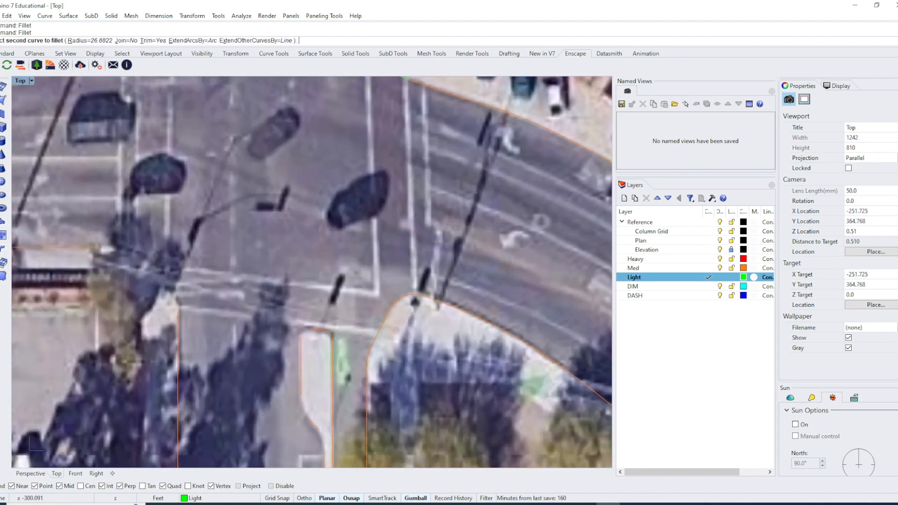
click(178, 322)
right_drag(172, 307, 252, 313)
scroll(252, 313, up, 3)
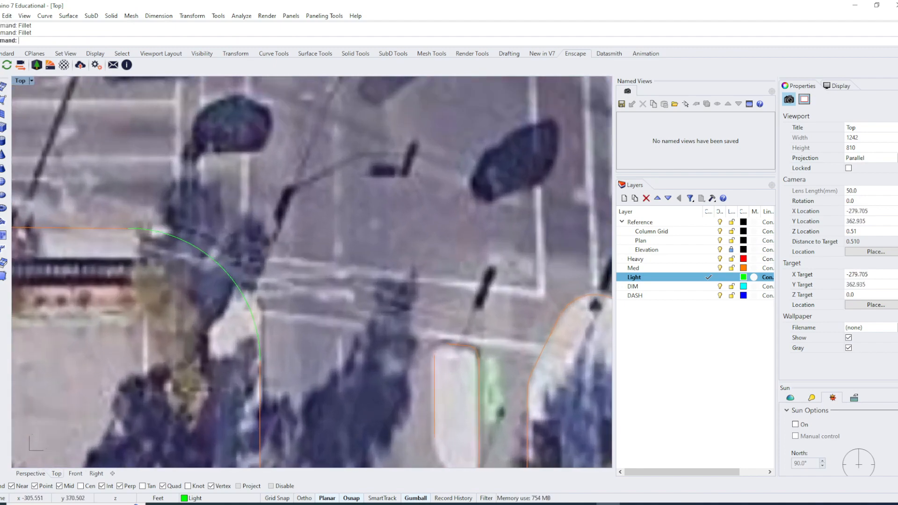
key(ctrl+z)
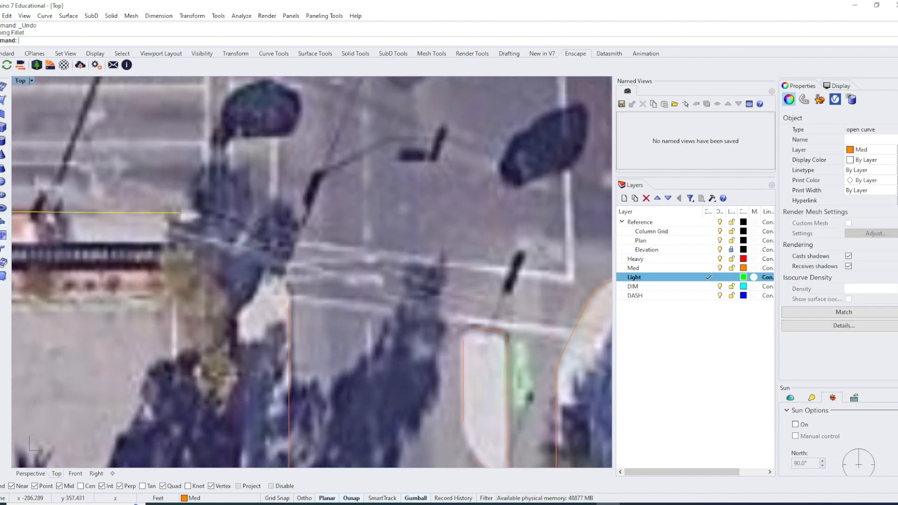
Fillet the southwest corner's curb lines with a radius of about 18.27 ft picked from the end of the W Franklin St curb
key(Return)
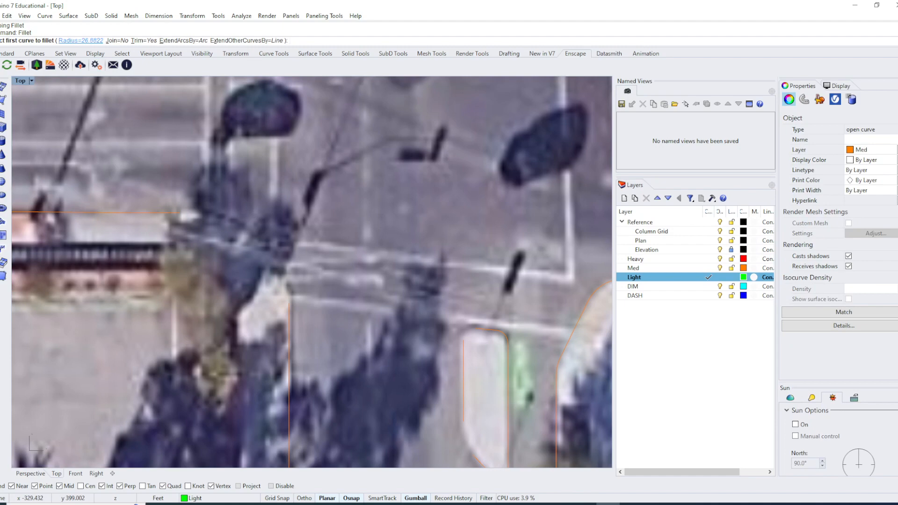
click(80, 40)
right_drag(241, 241, 252, 194)
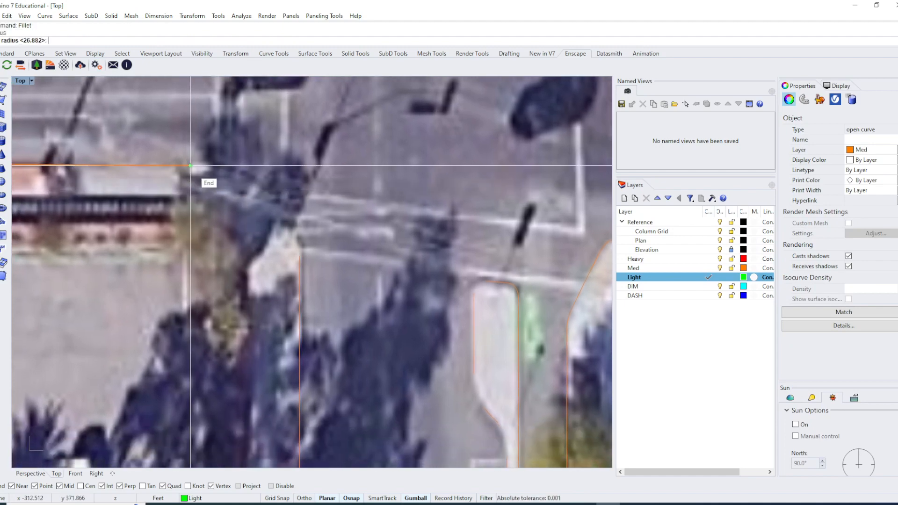
click(191, 166)
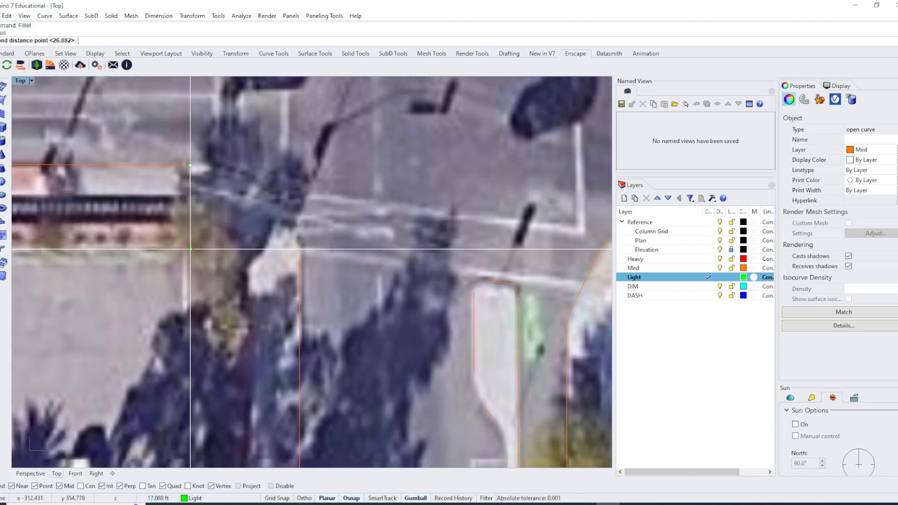
click(192, 256)
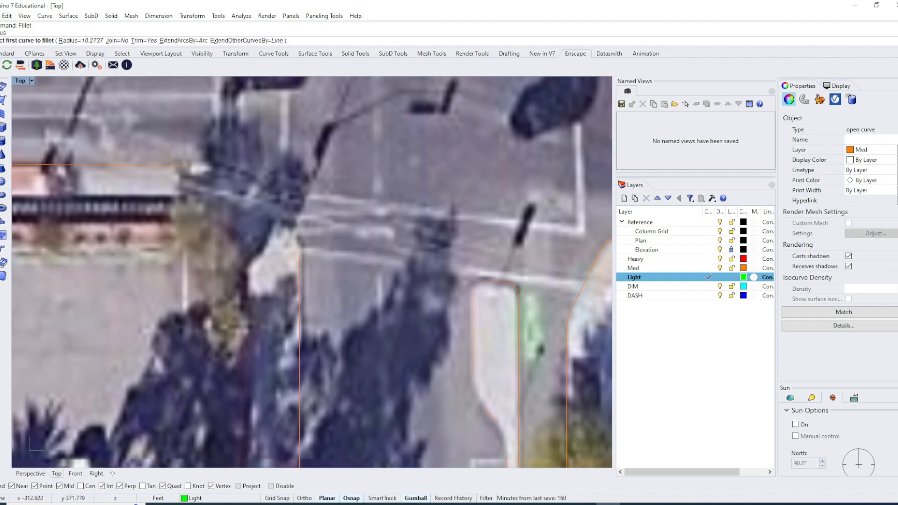
click(179, 165)
click(299, 275)
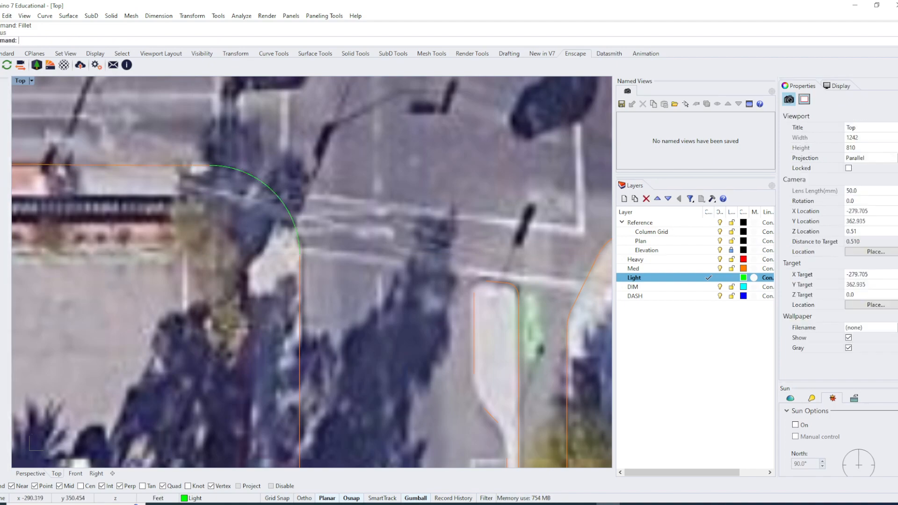
scroll(277, 274, down, 7)
right_drag(277, 270, 271, 289)
scroll(244, 247, up, 8)
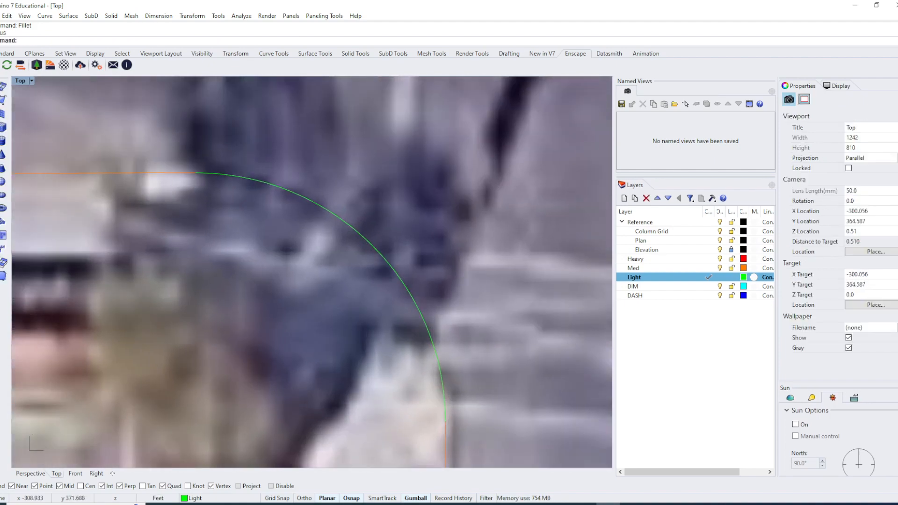
Select the three curb fillet arcs, make Med the current layer, and move the arcs onto it
scroll(190, 177, down, 12)
right_drag(191, 176, 178, 293)
click(217, 321)
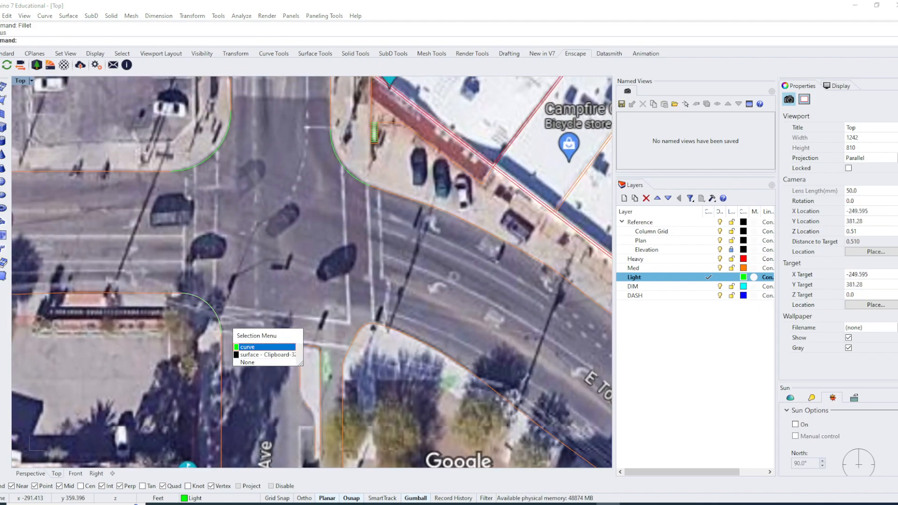
click(264, 347)
click(201, 164)
click(248, 188)
click(331, 149)
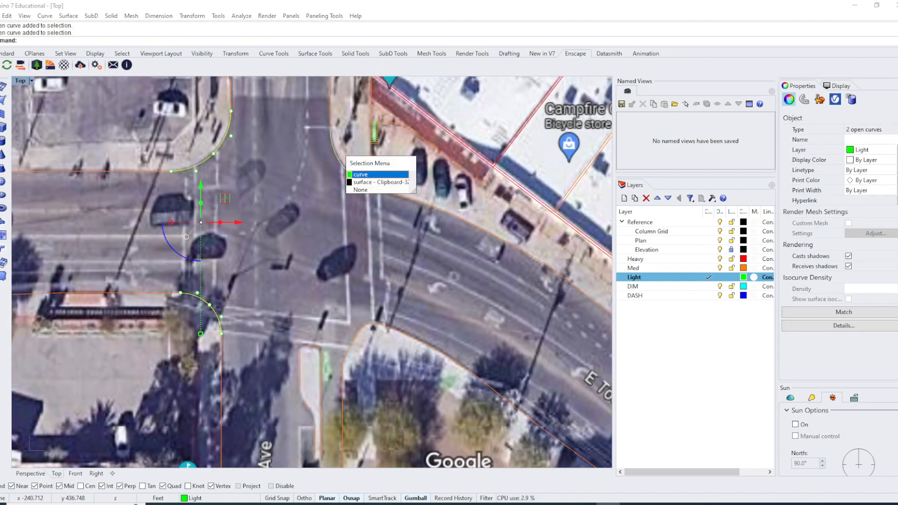
click(369, 175)
click(709, 268)
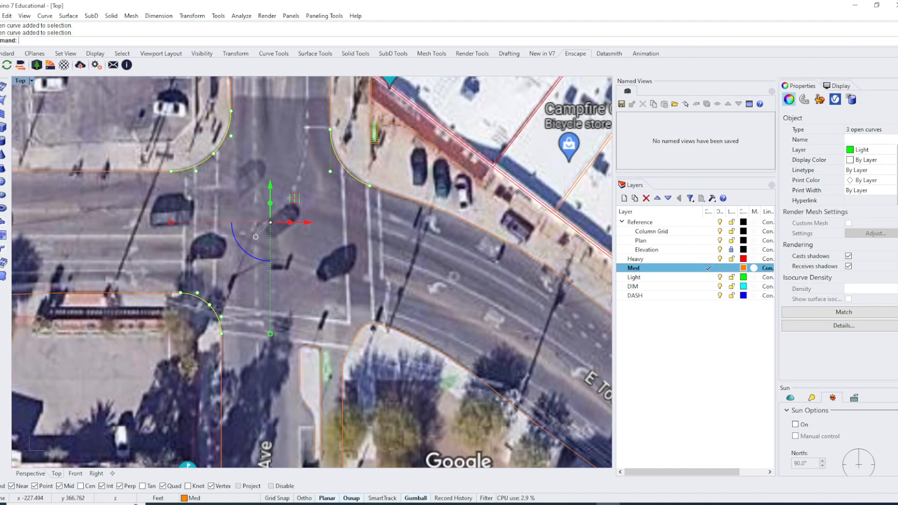
text(cl)
key(Return)
scroll(130, 235, down, 3)
key(Escape)
Start a Fillet near the N Stone Ave median south of the intersection and set its Join option to Yes
right_drag(276, 248, 286, 211)
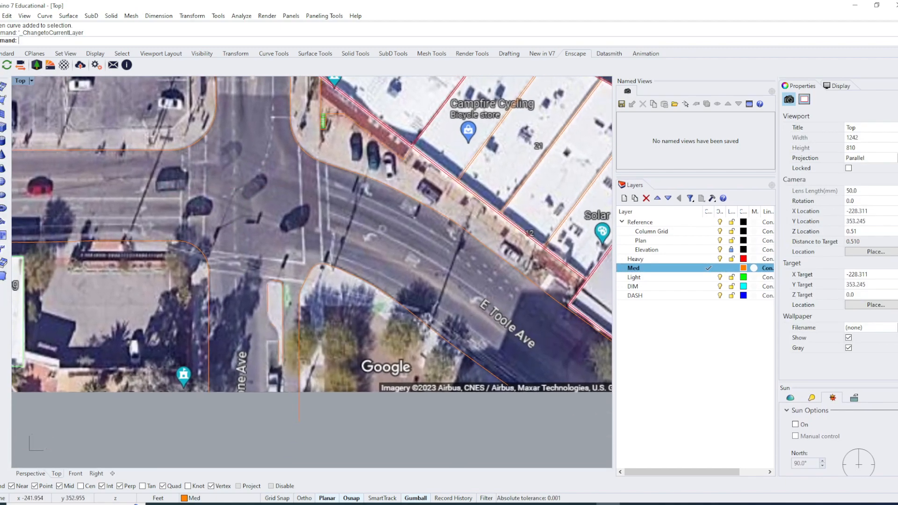
scroll(259, 283, up, 12)
right_drag(300, 297, 271, 263)
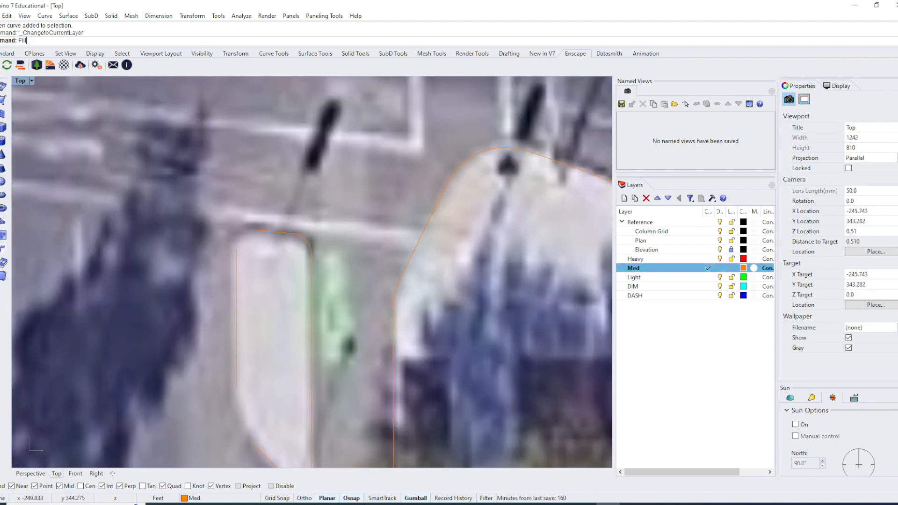
key(Return)
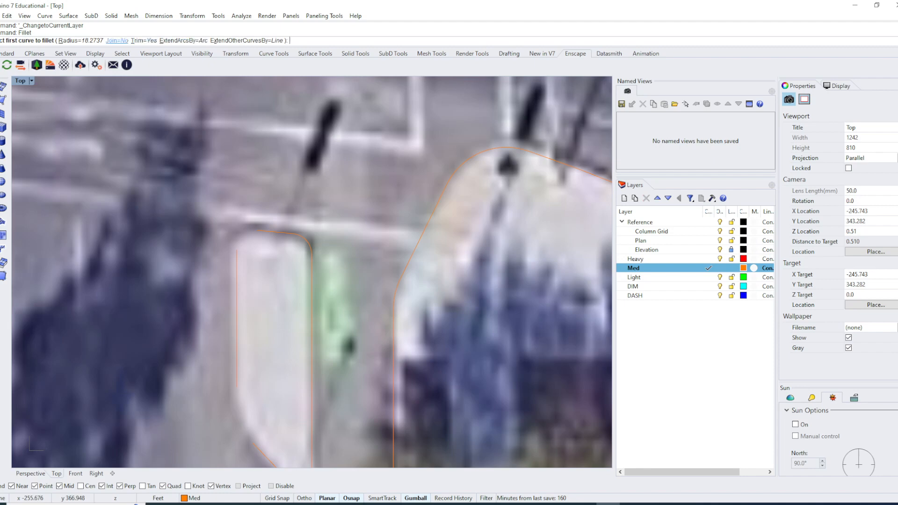
click(117, 41)
right_drag(81, 101, 85, 78)
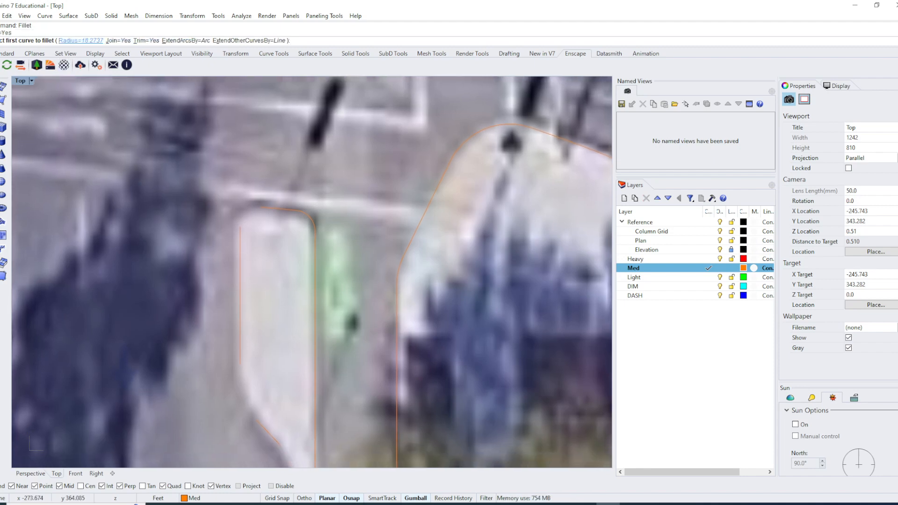
Fillet the median's open northwest corner with a picked radius of about 2.33 ft, joining its west and north edges
scroll(255, 223, up, 4)
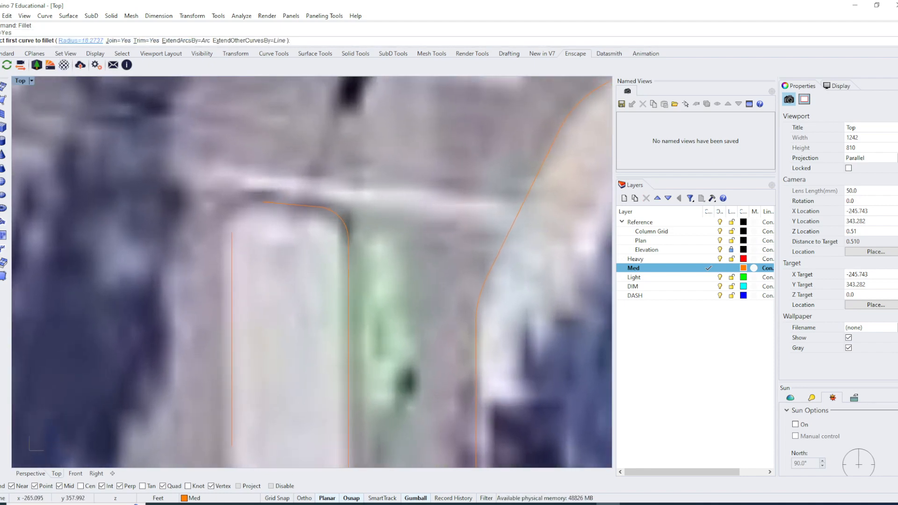
click(80, 41)
scroll(261, 222, up, 5)
key(Return)
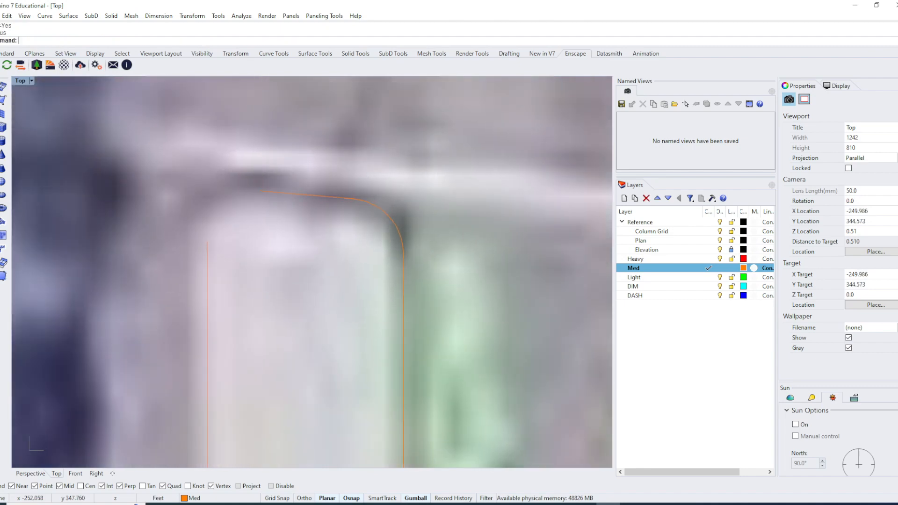
click(80, 41)
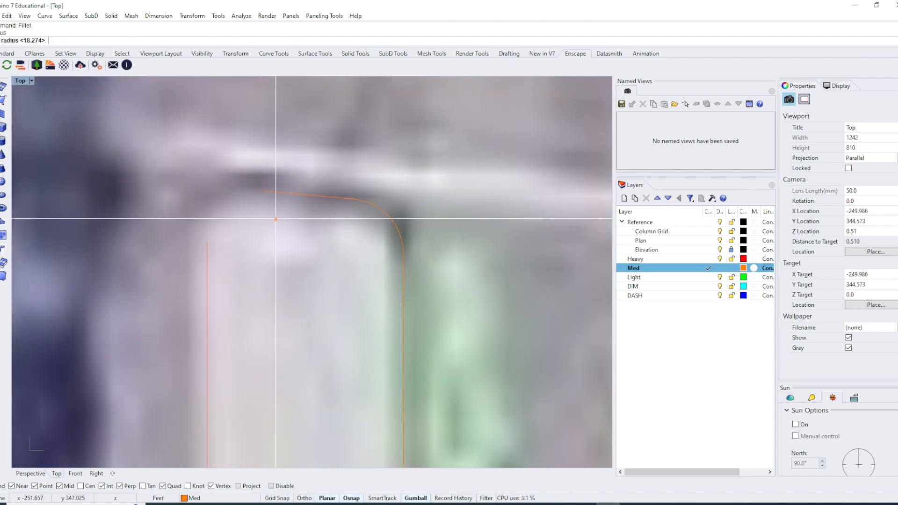
click(260, 190)
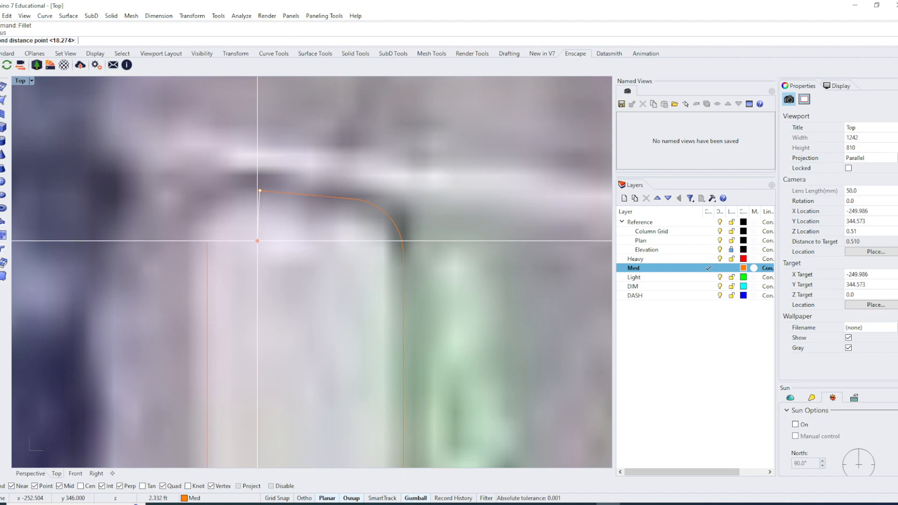
click(257, 241)
click(207, 269)
click(268, 191)
Examine the filleted curbs and traced buildings across the site map, along with the list of commands beside it
scroll(255, 208, down, 12)
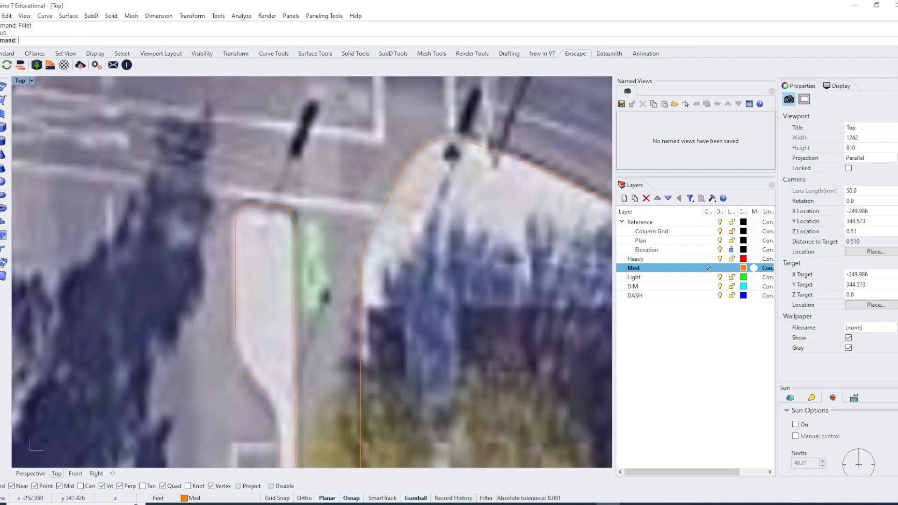
right_drag(254, 210, 252, 78)
scroll(255, 210, down, 15)
right_drag(282, 277, 276, 389)
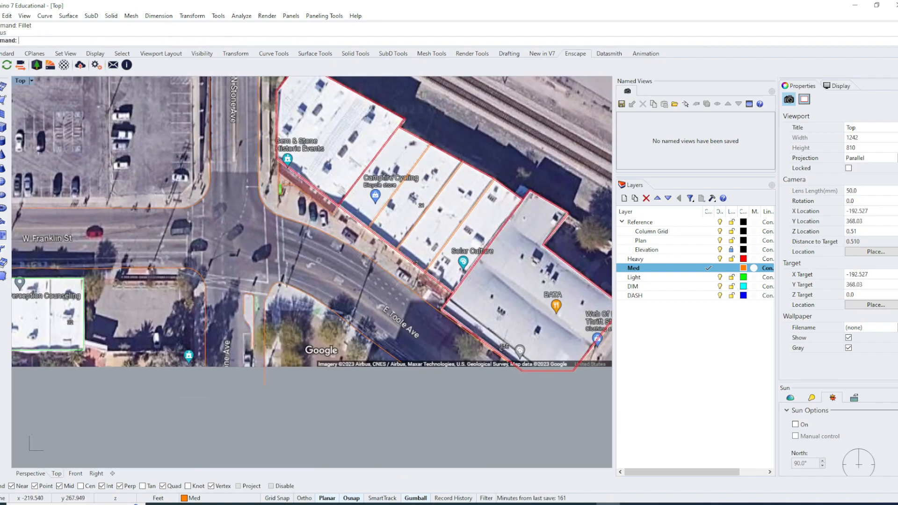
scroll(276, 374, down, 6)
right_drag(378, 309, 308, 330)
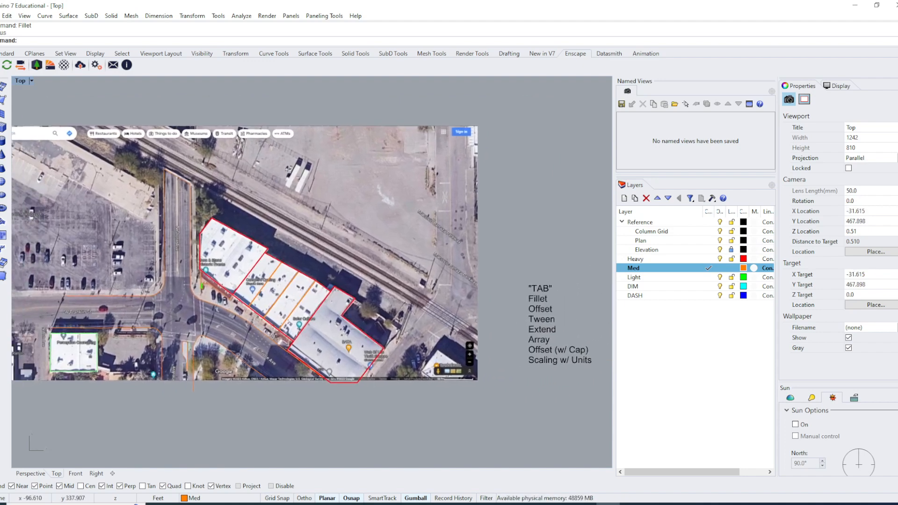
right_drag(220, 330, 210, 250)
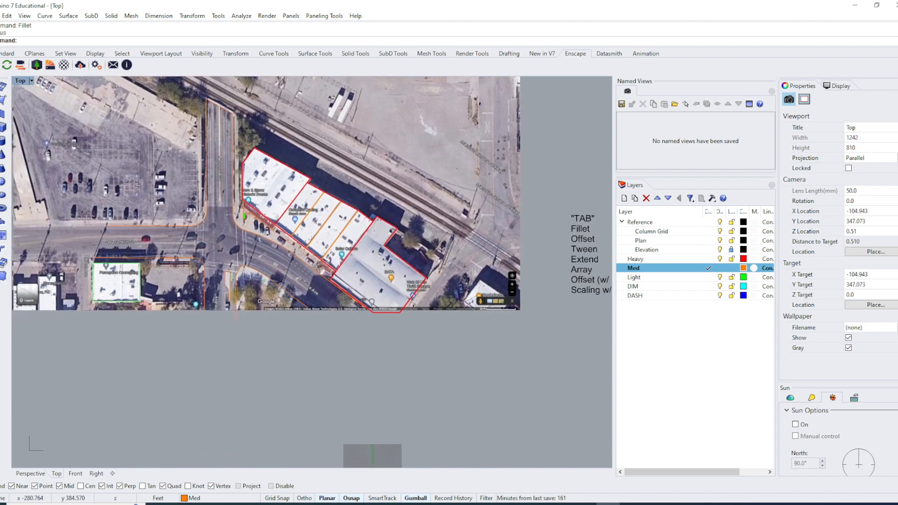
scroll(305, 277, up, 5)
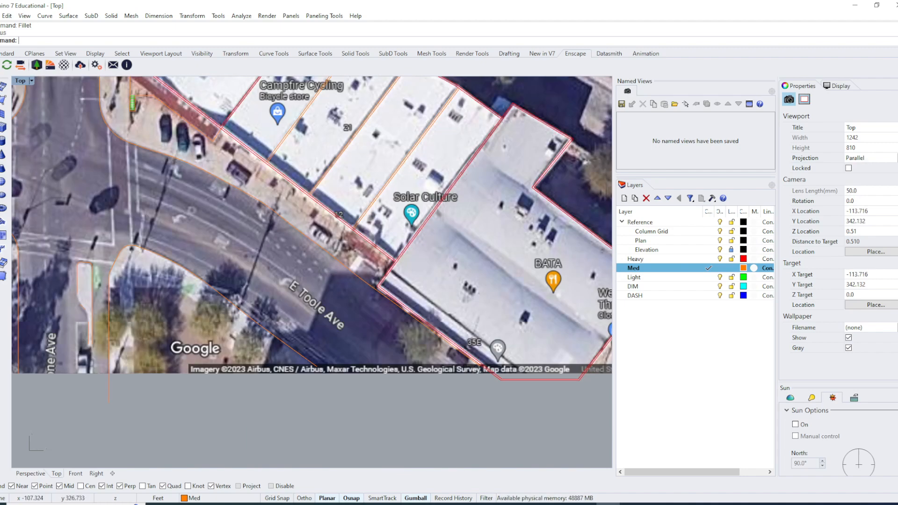
Examine the traced curbs around the intersection, from E Toole Ave up along N Stone Ave
right_drag(169, 218, 319, 244)
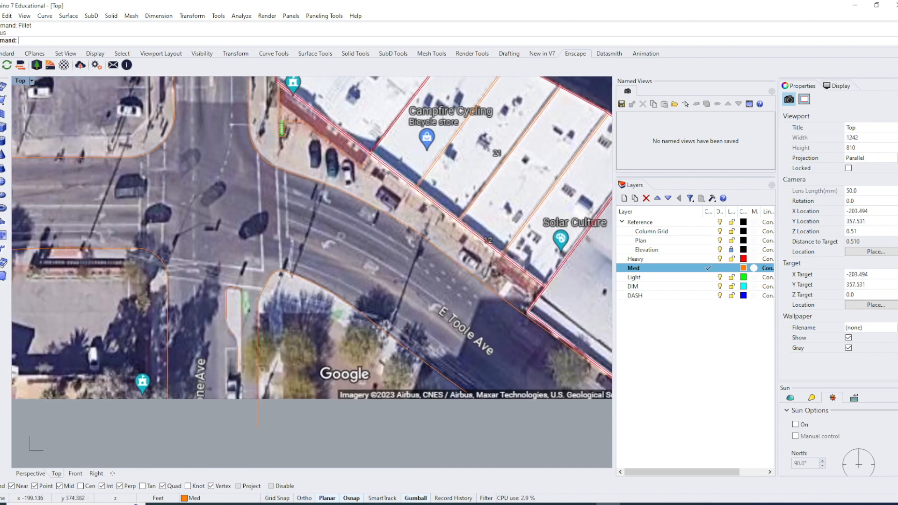
right_drag(330, 298, 284, 302)
scroll(284, 302, up, 2)
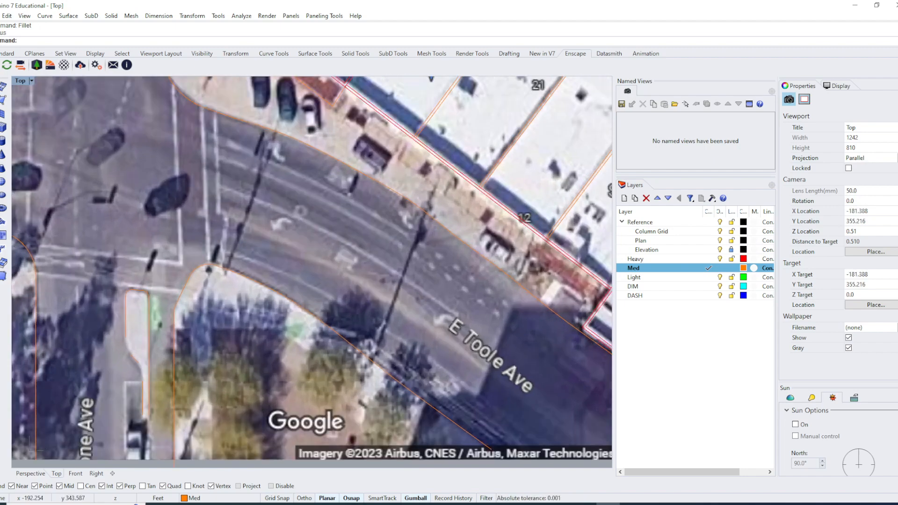
scroll(312, 272, down, 2)
right_drag(312, 272, 318, 362)
right_drag(304, 230, 295, 346)
scroll(284, 89, up, 2)
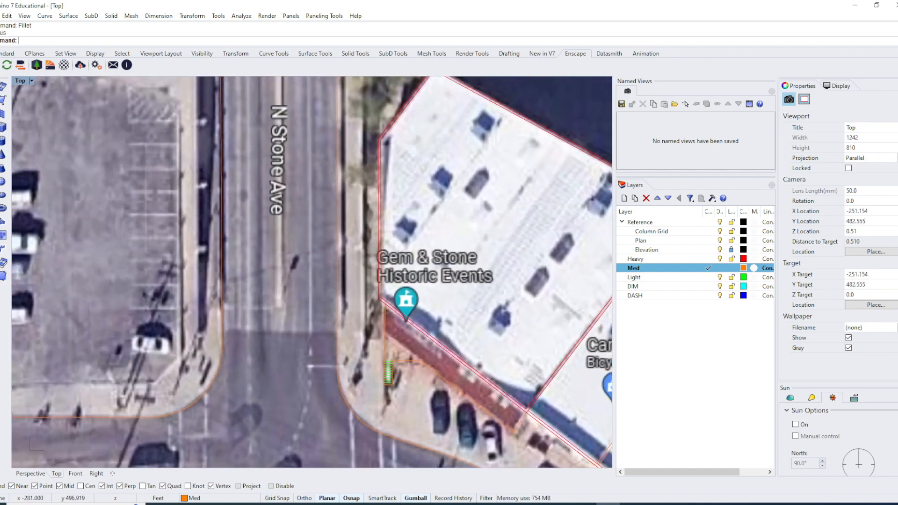
scroll(304, 278, up, 2)
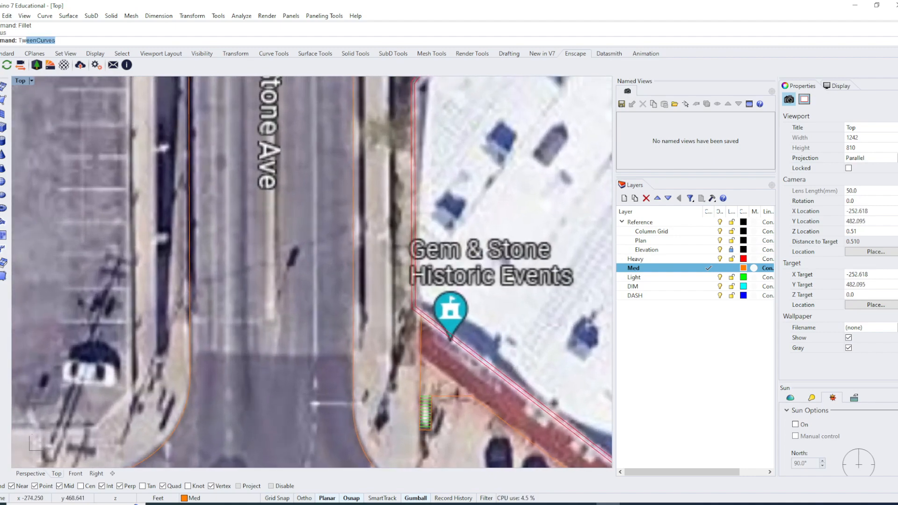
key(Return)
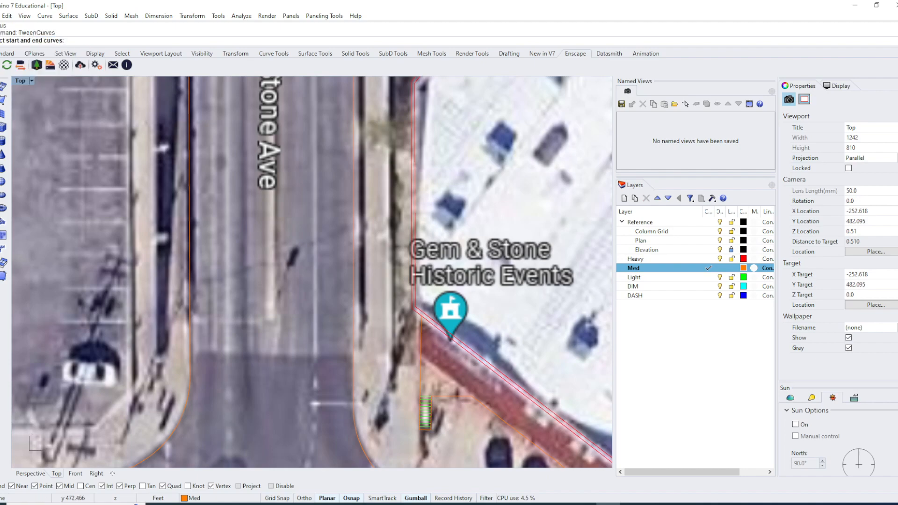
click(189, 281)
click(353, 356)
scroll(288, 374, down, 6)
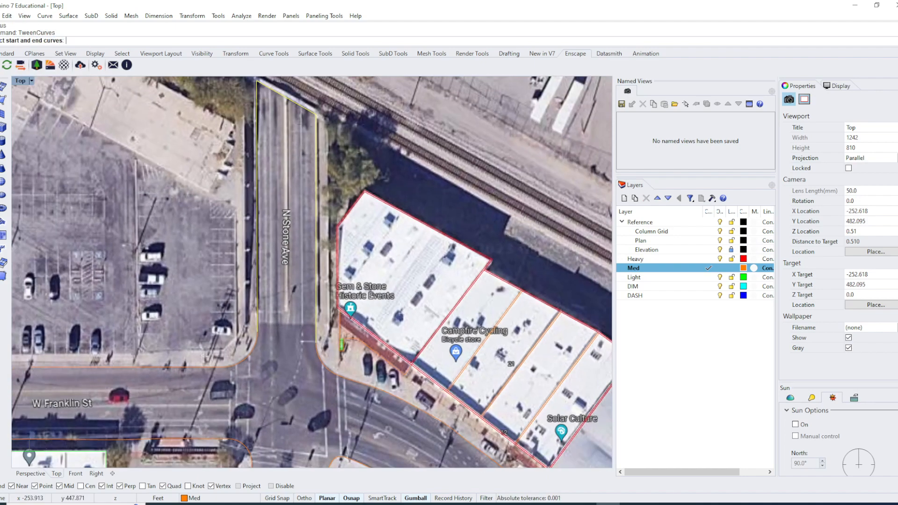
key(Escape)
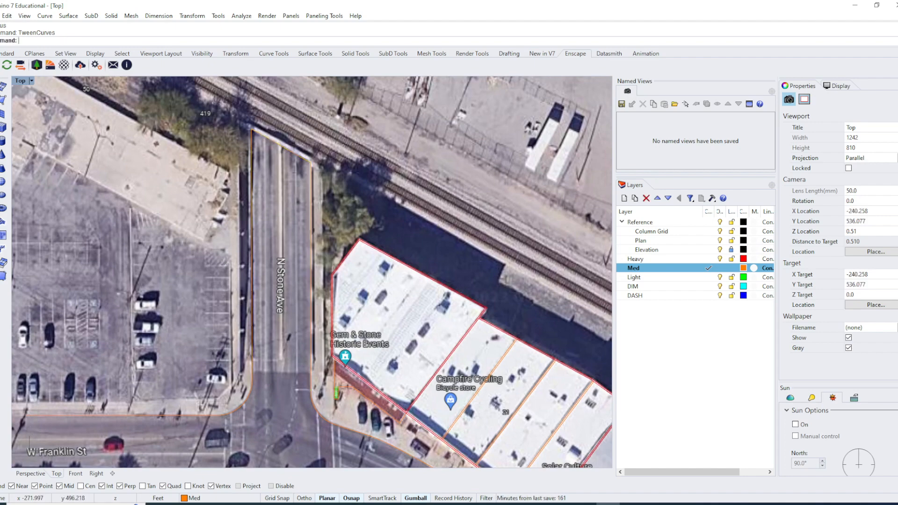
Explode the joined N Stone Ave curb outline north of the intersection into separate segments
scroll(287, 281, up, 1)
click(247, 300)
click(276, 315)
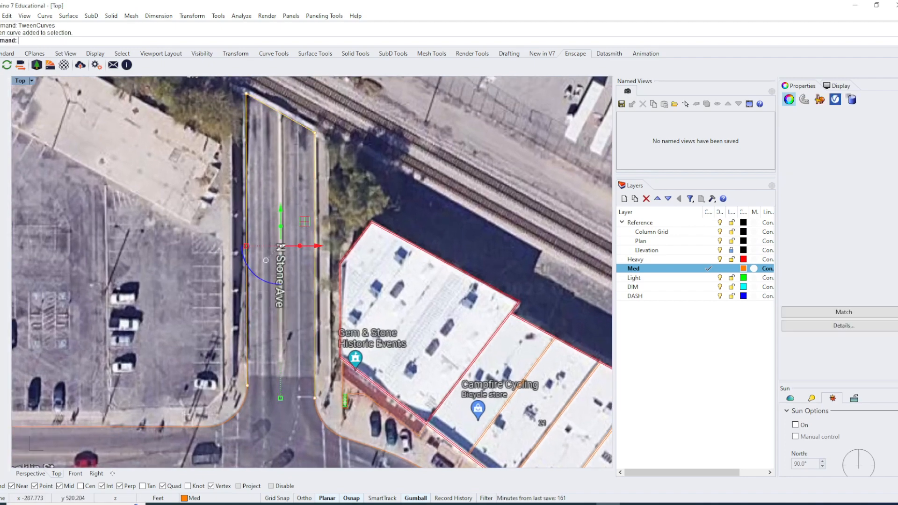
text(Explode)
key(Return)
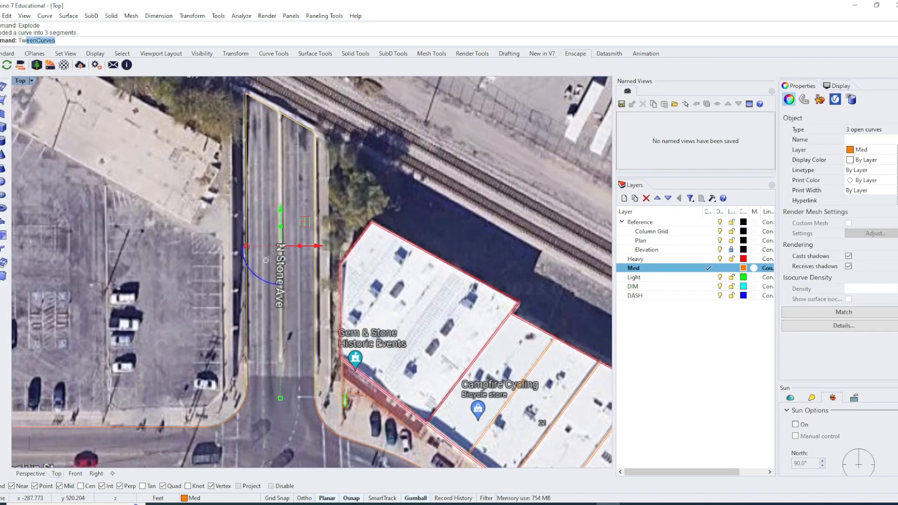
Create three tween curves as lane lines between the west and east curbs of N Stone Ave
text(Tween)
key(Return)
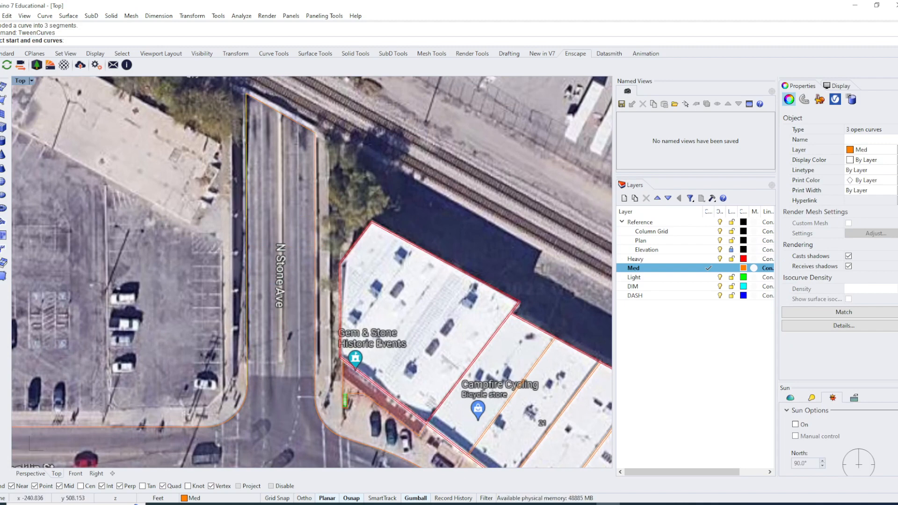
click(315, 234)
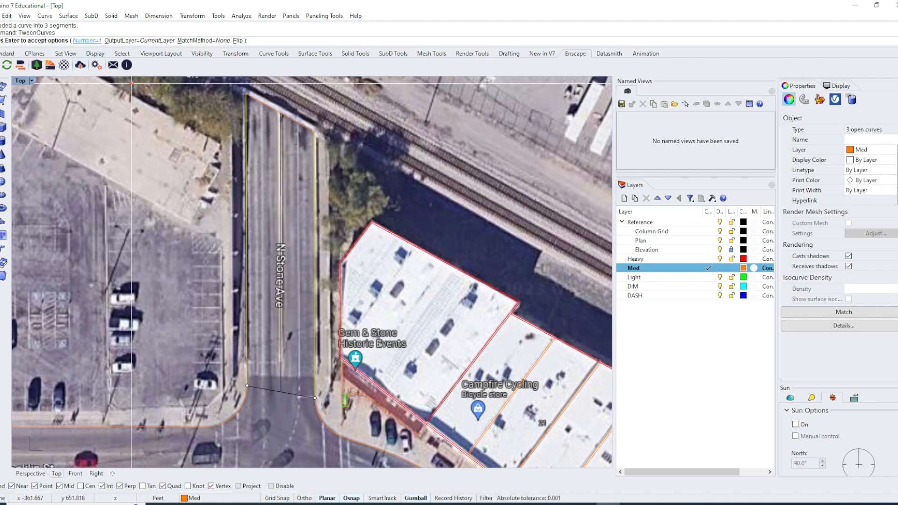
click(86, 41)
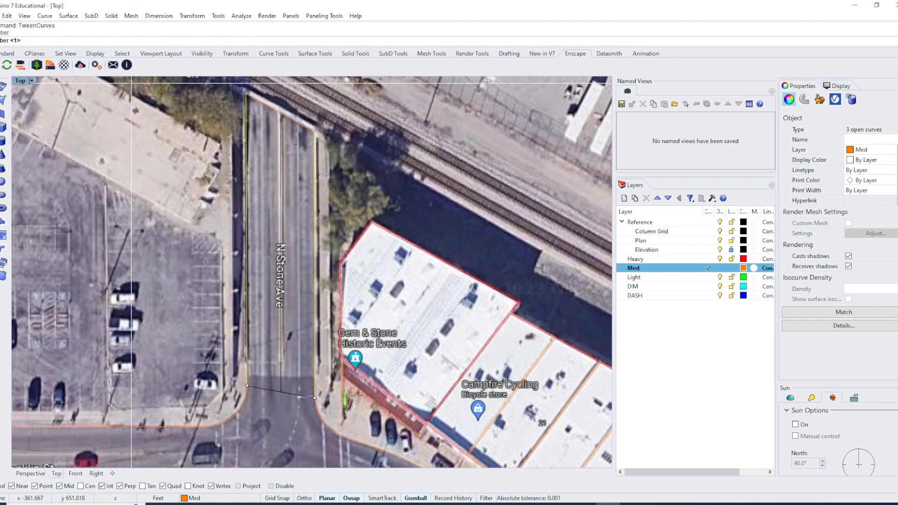
text(3)
key(Return)
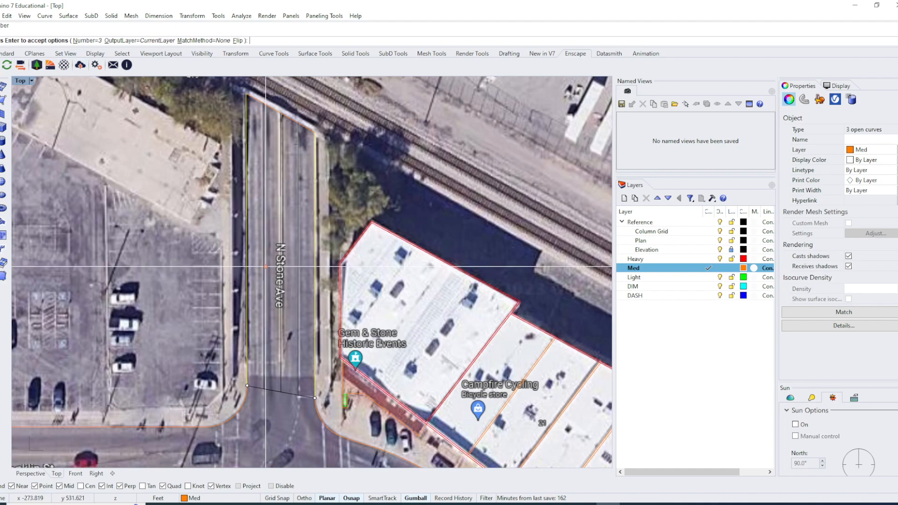
key(Return)
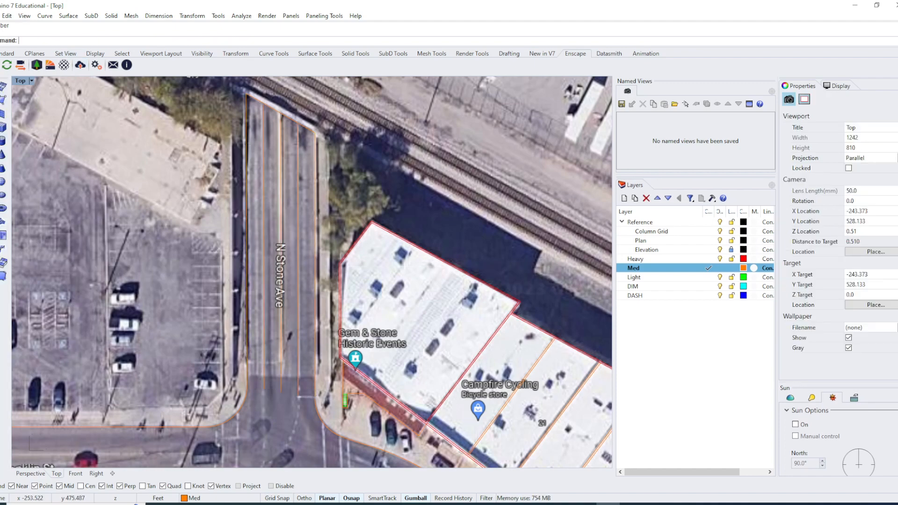
Select the north and south curb curves of E Toole Ave and preview TweenCurves between them
right_drag(297, 356, 121, 110)
click(341, 271)
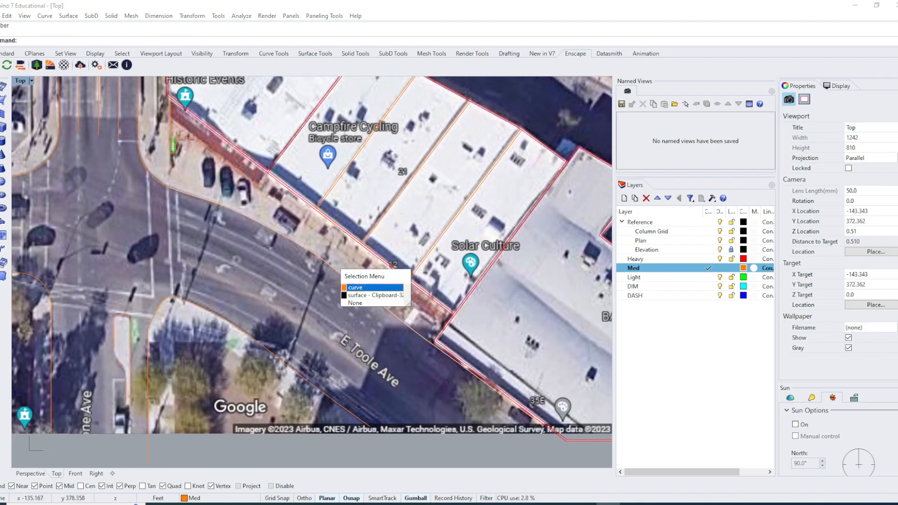
click(369, 287)
shift+click(231, 321)
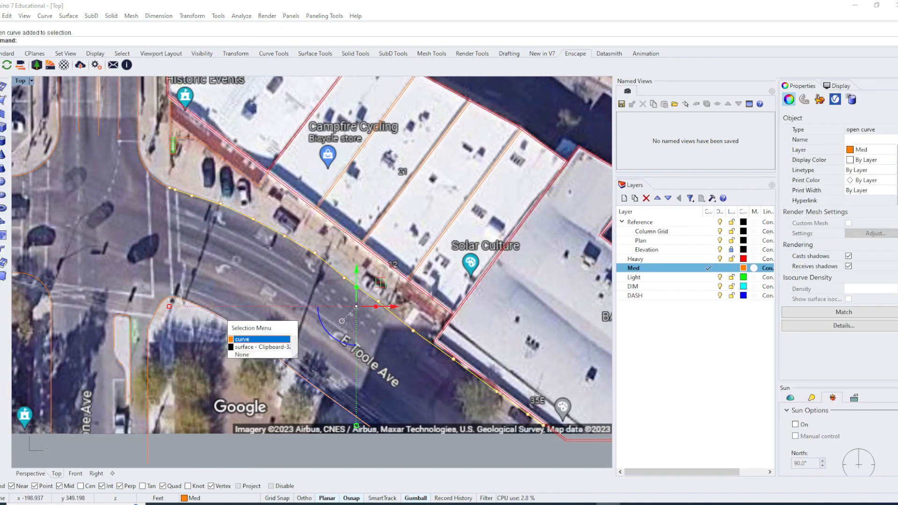
click(259, 338)
right_drag(380, 283, 350, 250)
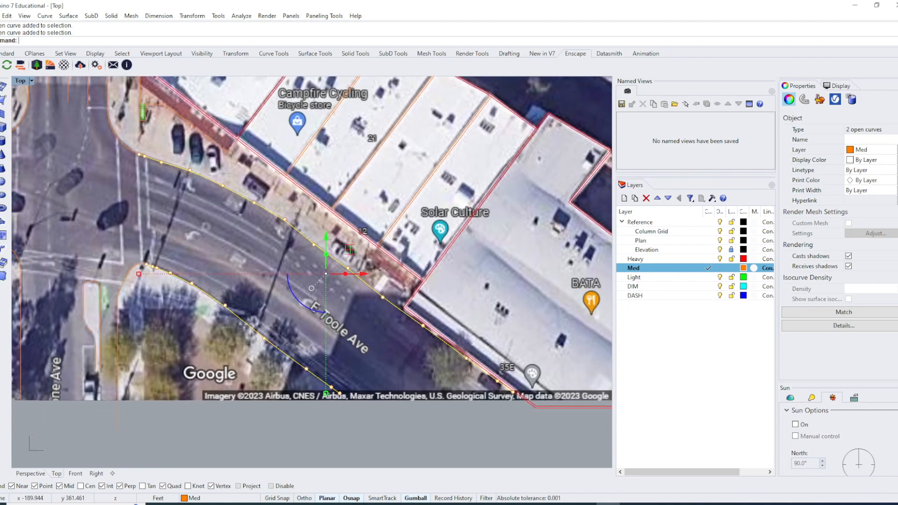
key(Return)
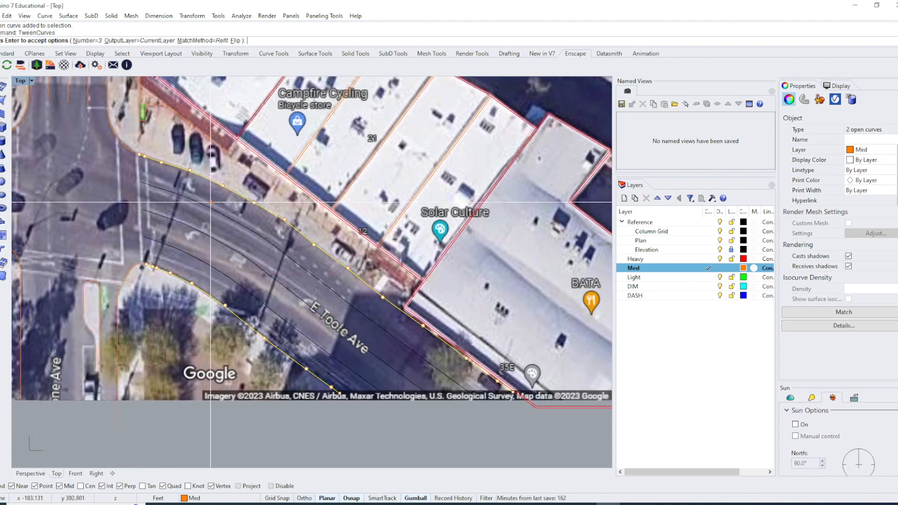
scroll(277, 239, up, 3)
scroll(277, 239, down, 2)
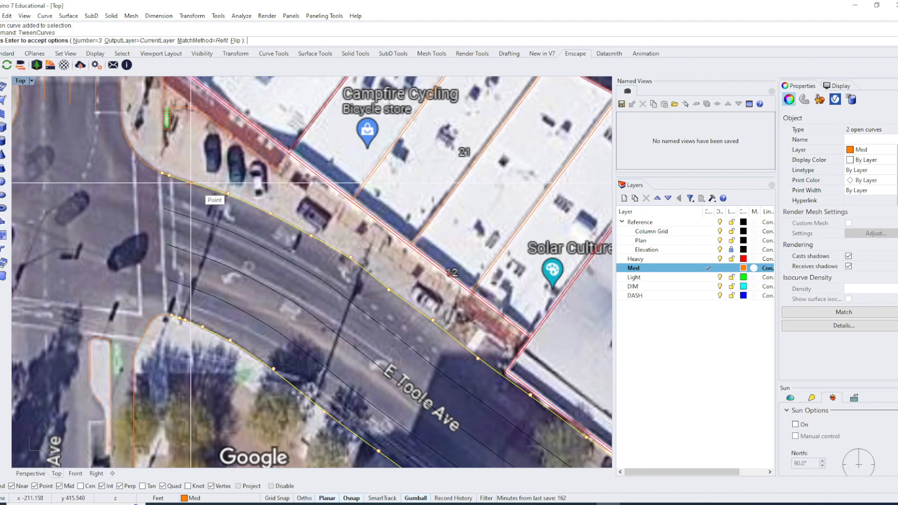
Set the number of tween curves between the E Toole Ave curbs to 1
text(n)
key(Return)
text(1)
key(Return)
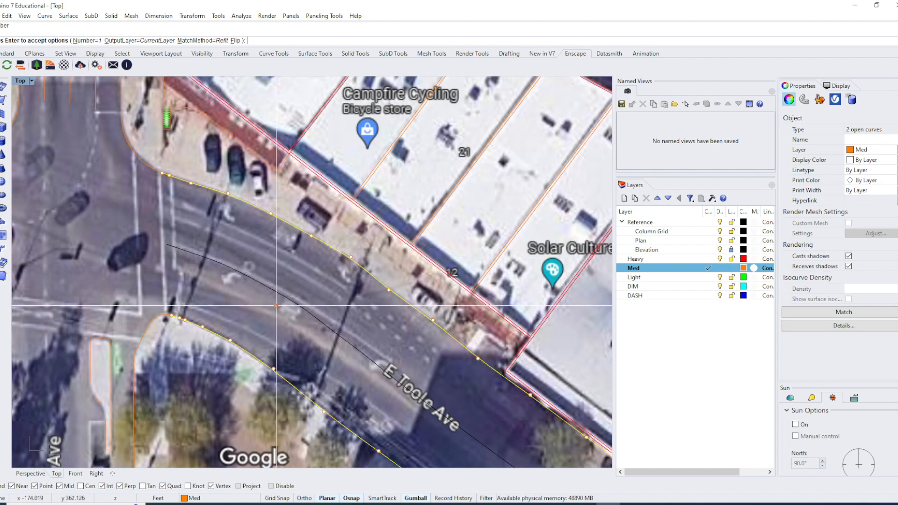
Set the tween number to 3 and create the lane curves between the E Toole Ave curbs
right_drag(281, 307, 326, 310)
text(3)
key(Return)
scroll(298, 266, down, 2)
right_drag(232, 299, 404, 303)
key(Return)
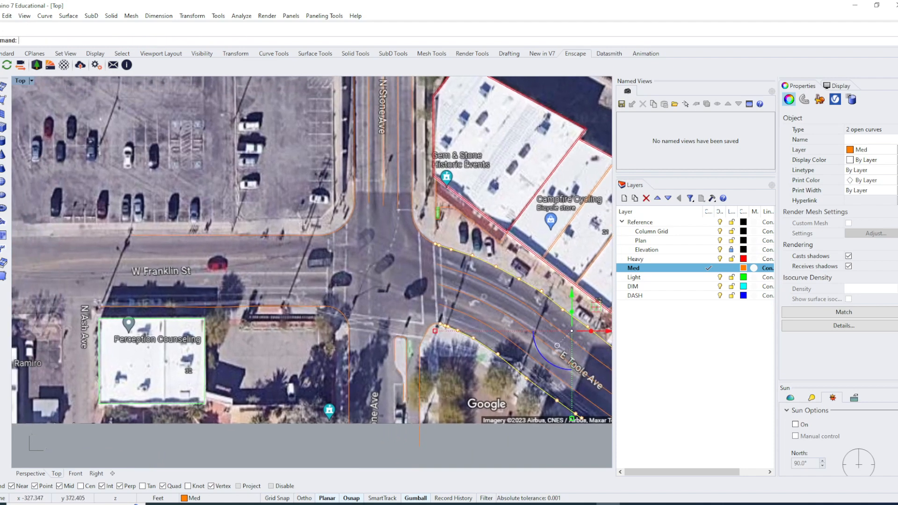
Select only the two W Franklin St curb curves, without the map surface, and create three tween curves between them
click(307, 306)
click(323, 330)
shift+click(301, 237)
shift+click(302, 235)
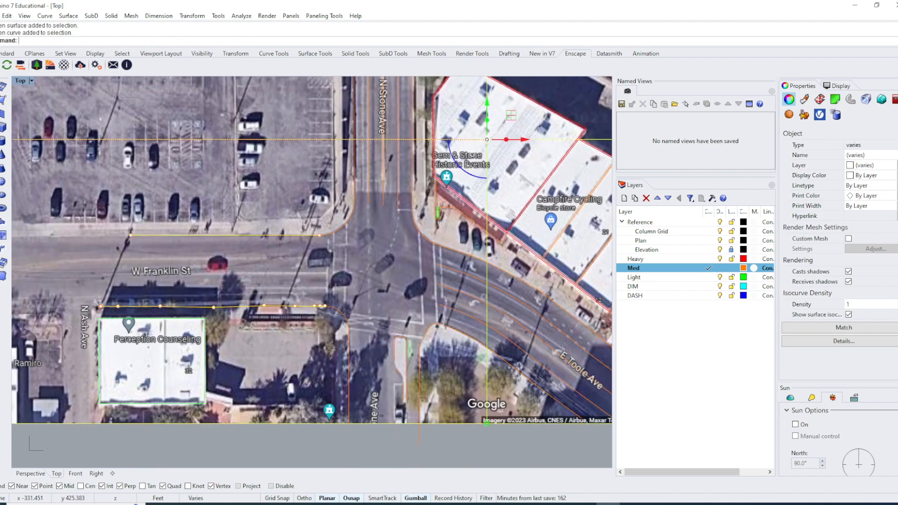
ctrl+click(344, 281)
text(TweenCurves)
key(Return)
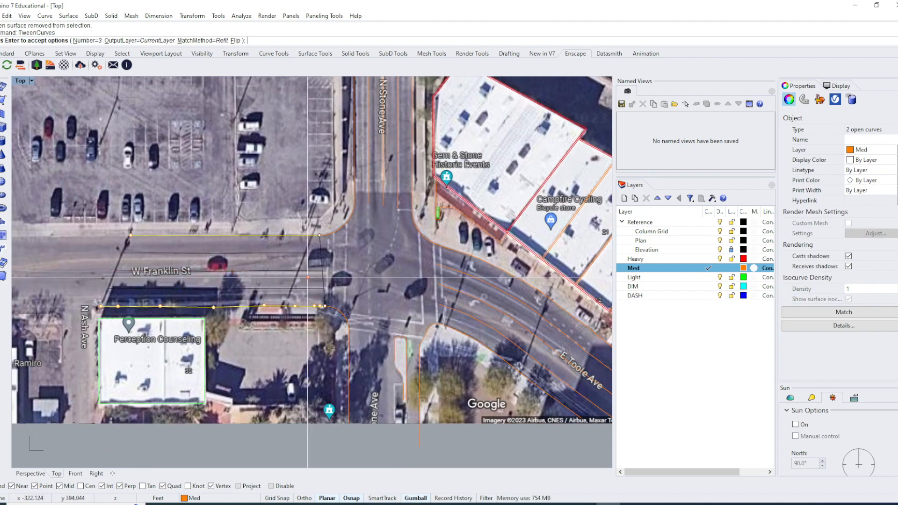
right_drag(379, 295, 290, 258)
key(Return)
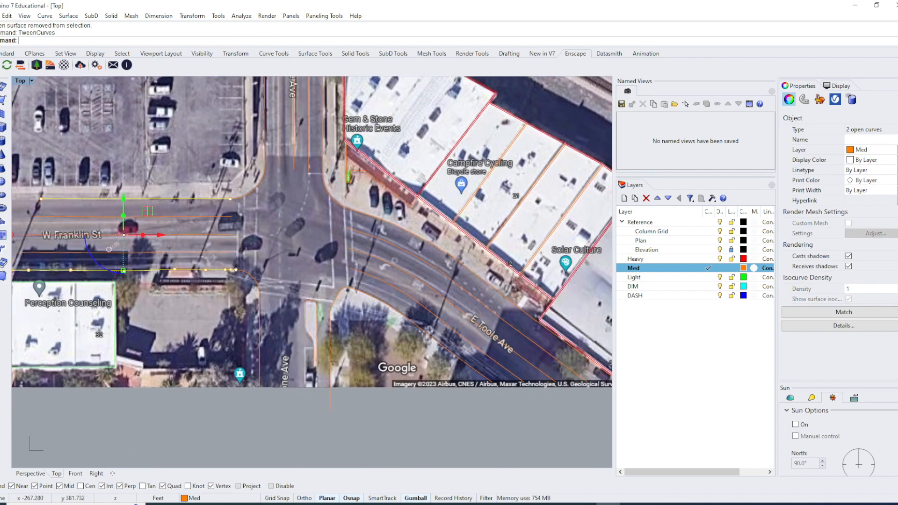
scroll(286, 262, down, 12)
key(Escape)
Examine the tweened lane lines on the streets meeting at the intersection
right_drag(522, 262, 599, 292)
scroll(463, 269, up, 9)
scroll(502, 279, down, 4)
scroll(199, 316, up, 7)
right_drag(219, 294, 273, 337)
scroll(281, 309, up, 4)
scroll(244, 301, up, 2)
scroll(273, 337, up, 3)
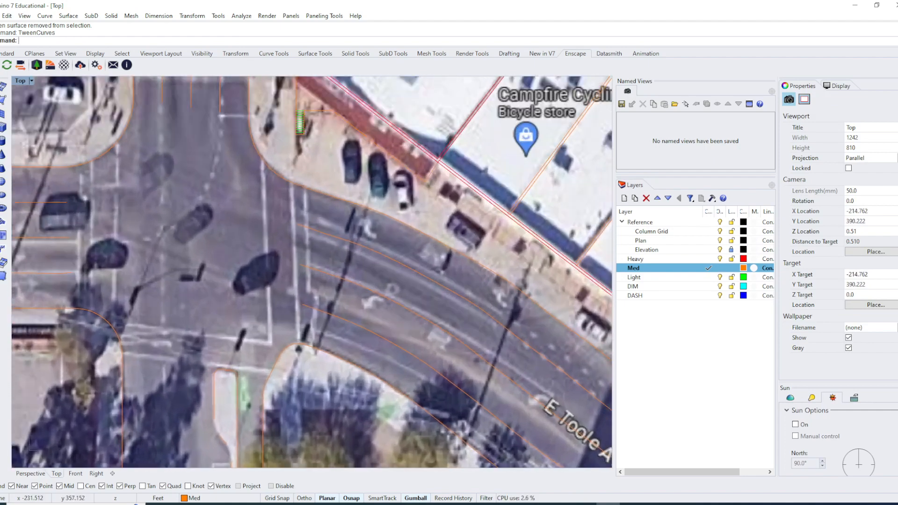
Make Light the current layer and draw an about 65 ft polyline along the crosswalk's west stripe at the E Toole Ave entrance
text(pl)
key(Return)
click(269, 341)
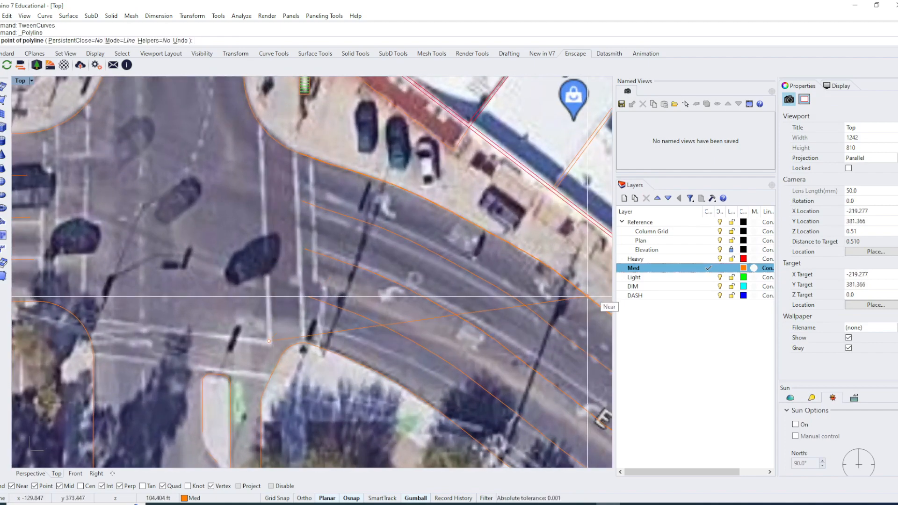
click(709, 277)
right_drag(285, 247, 317, 306)
scroll(316, 307, up, 2)
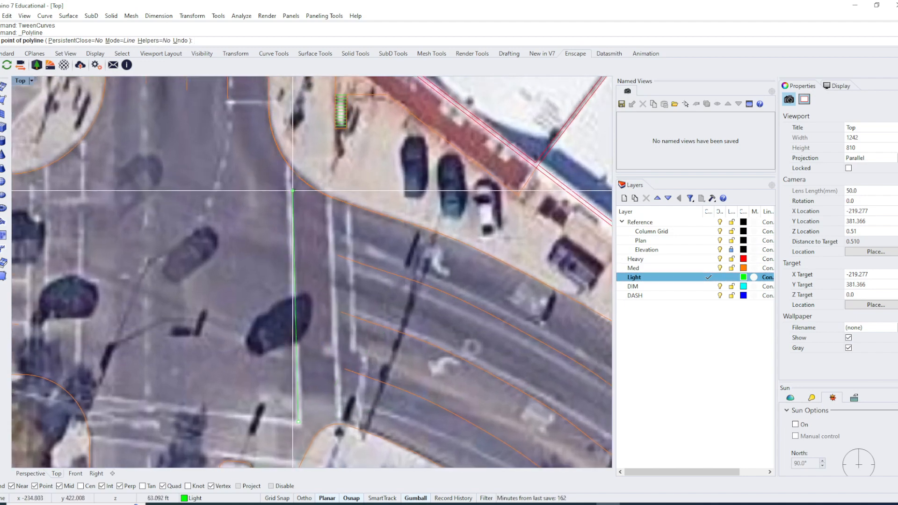
click(289, 183)
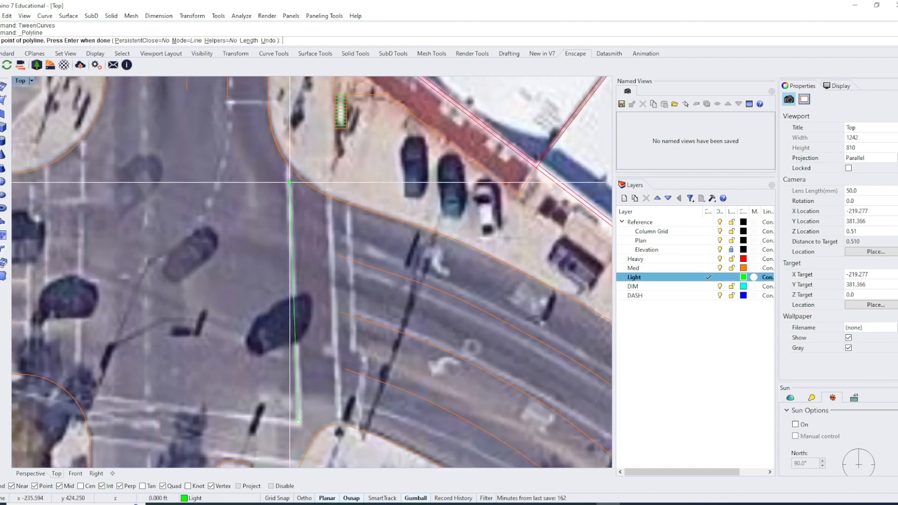
key(Return)
Draw an about 57 ft polyline along the east stripe of the E Toole Ave crosswalk, from north curb to south curb
key(Return)
click(332, 208)
right_drag(340, 414, 335, 359)
scroll(335, 359, up, 5)
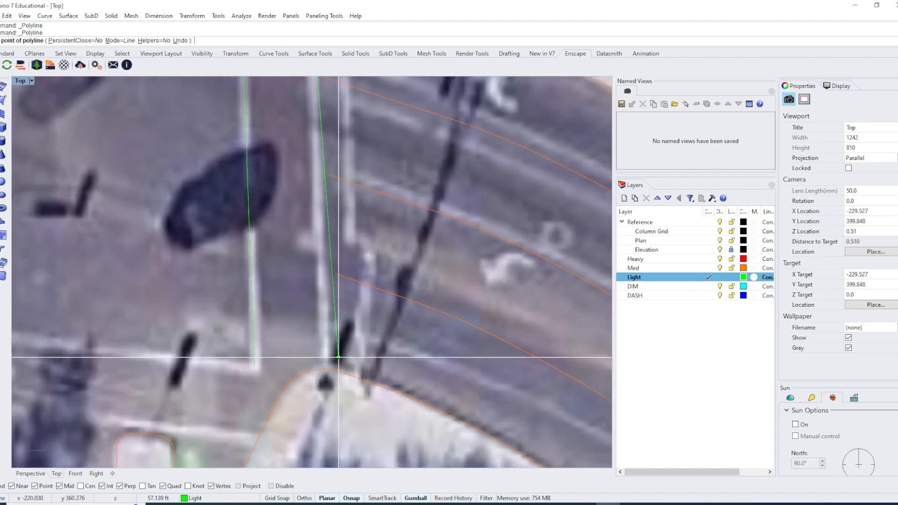
click(328, 346)
key(Return)
Draw an about 57 ft polyline westward along the southern crosswalk's upper stripe, from the first stripe's south end to the southwest curb
key(Return)
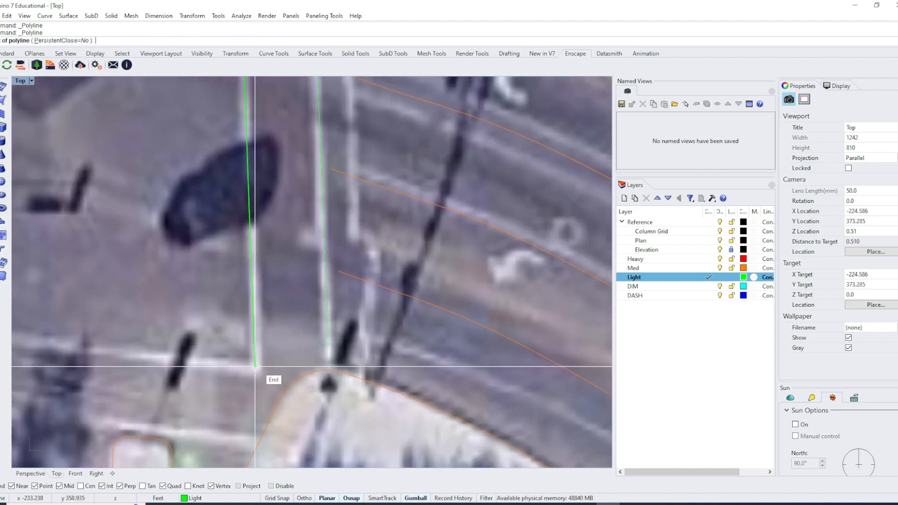
click(255, 367)
scroll(257, 367, down, 5)
right_drag(284, 368, 468, 377)
scroll(244, 360, up, 5)
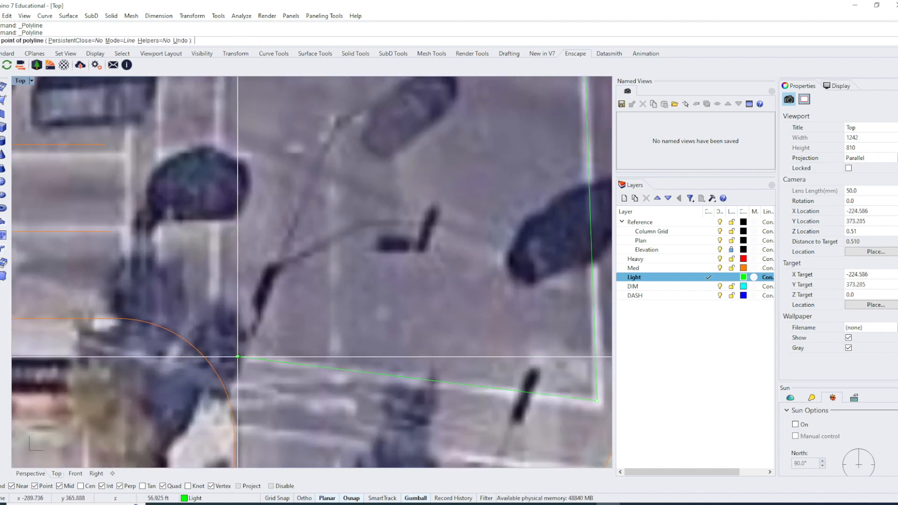
click(238, 358)
key(Return)
Draw a polyline along the east stripe of the W Franklin St crosswalk, from the southwest corner to the northwest curb
key(Return)
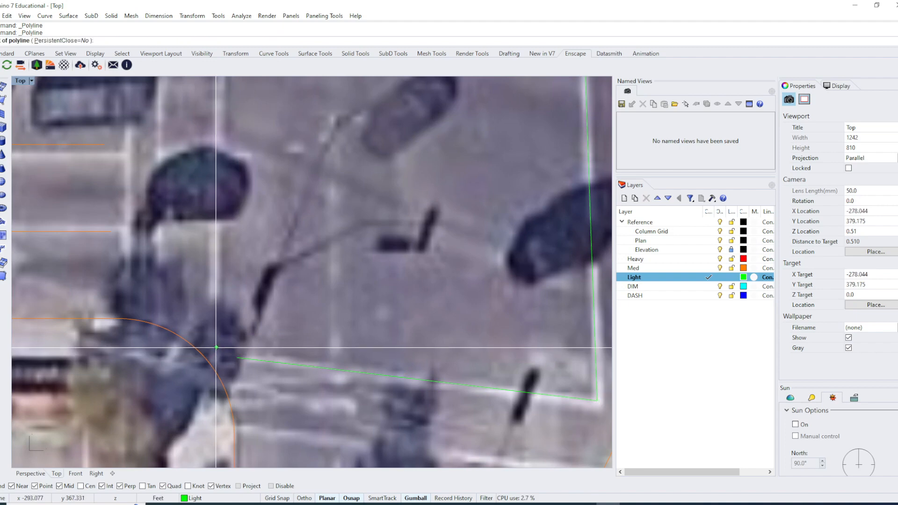
click(216, 347)
scroll(219, 346, down, 4)
right_drag(224, 285, 212, 322)
click(232, 215)
key(Return)
Offset the W Franklin St crosswalk's east stripe line 1 ft to the west with Cap set to None
click(211, 323)
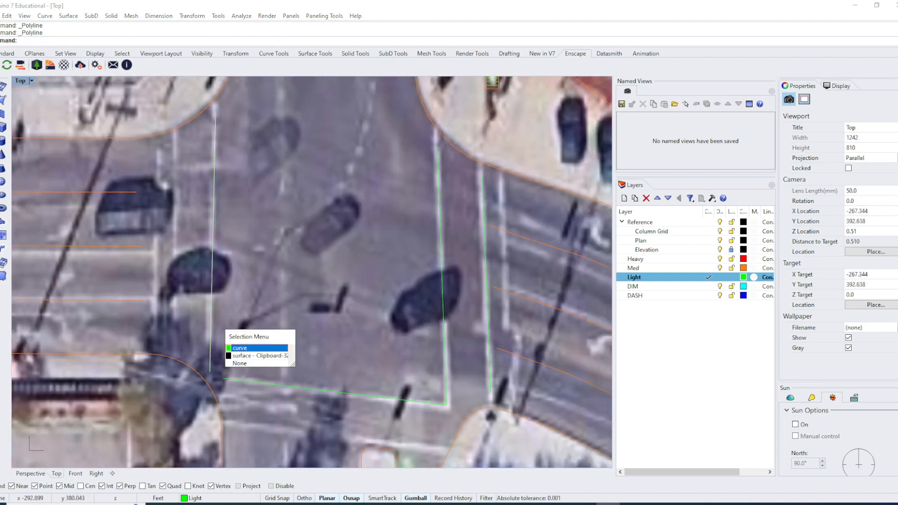
click(244, 348)
right_drag(296, 245, 285, 272)
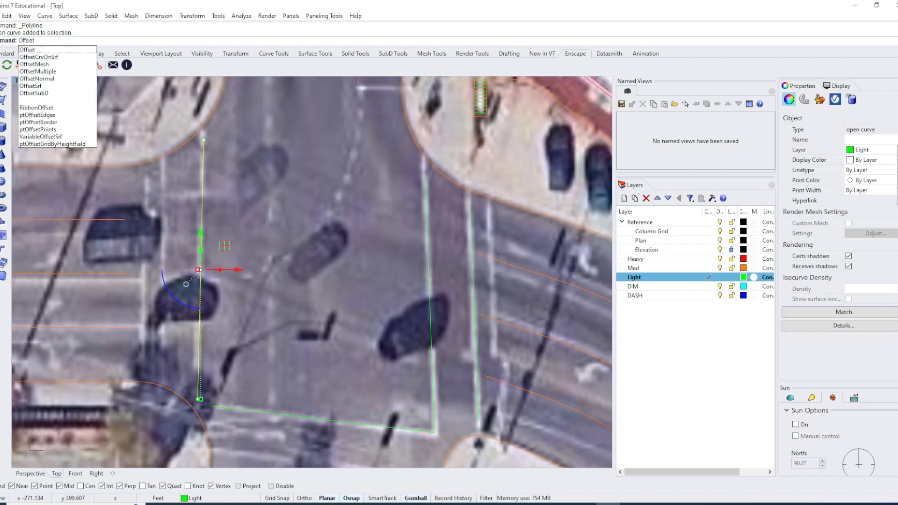
key(Return)
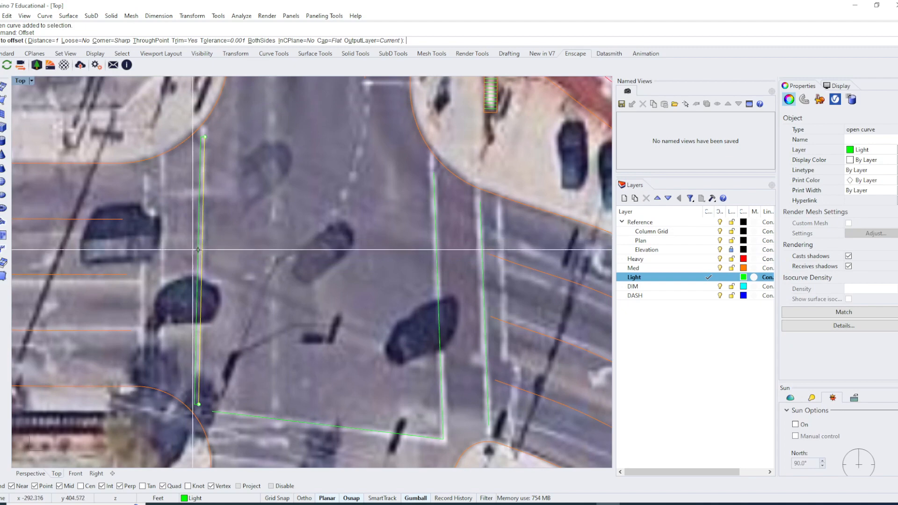
scroll(198, 250, up, 5)
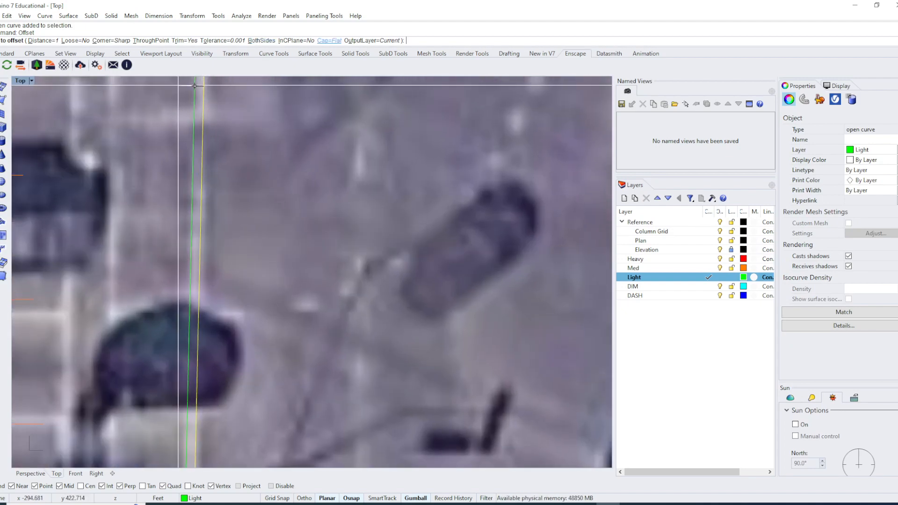
click(330, 41)
click(28, 41)
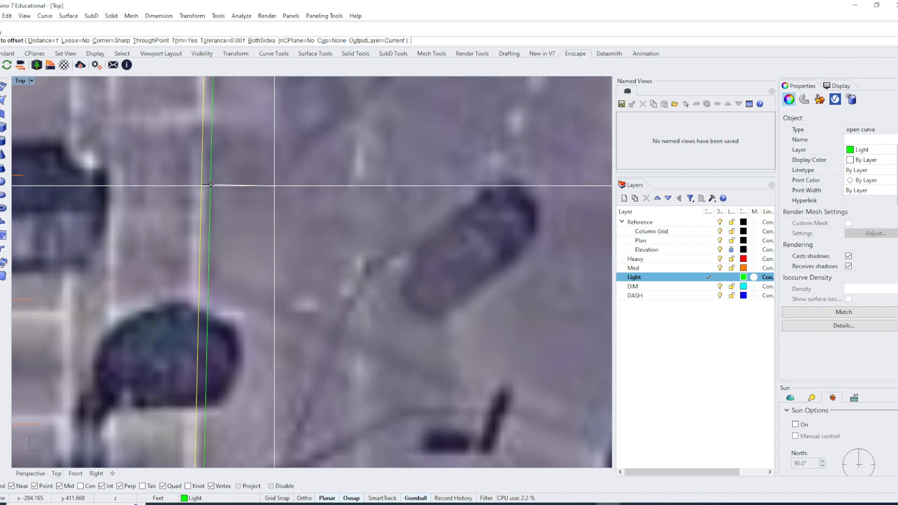
right_drag(208, 183, 238, 352)
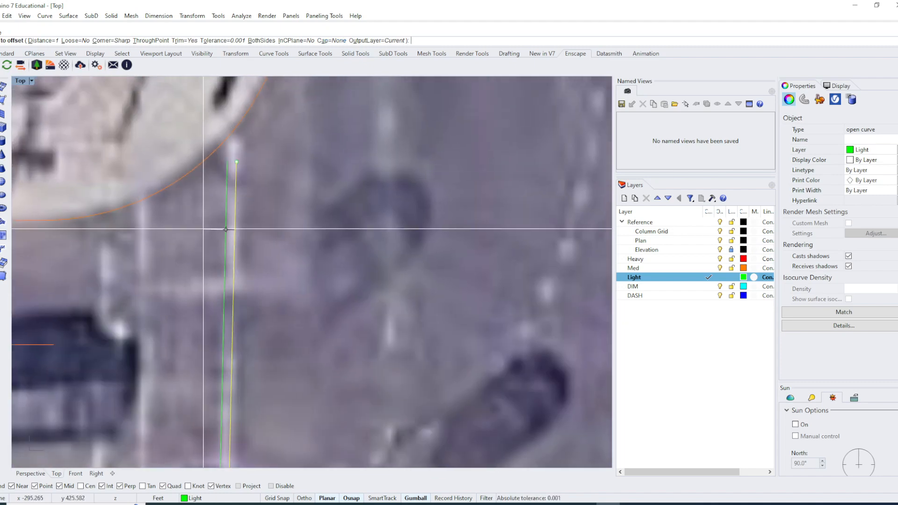
scroll(236, 174, down, 5)
scroll(290, 204, up, 1)
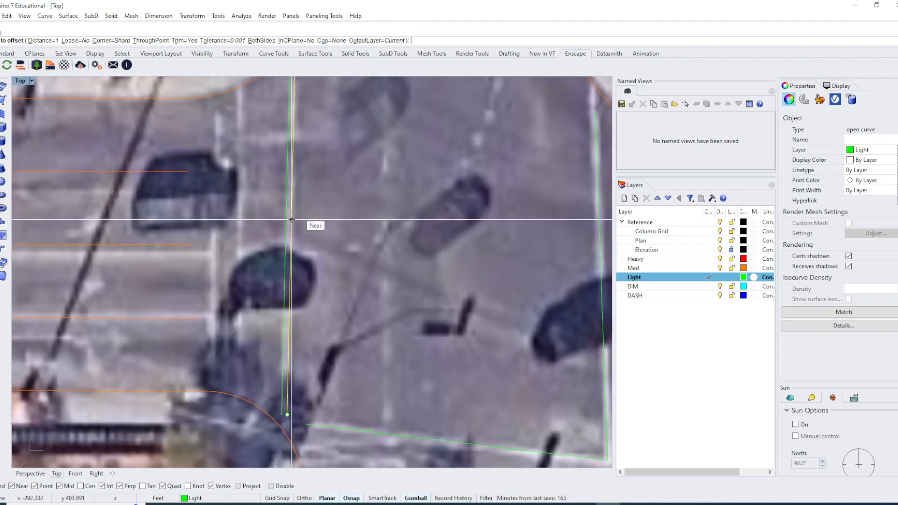
scroll(295, 193, up, 1)
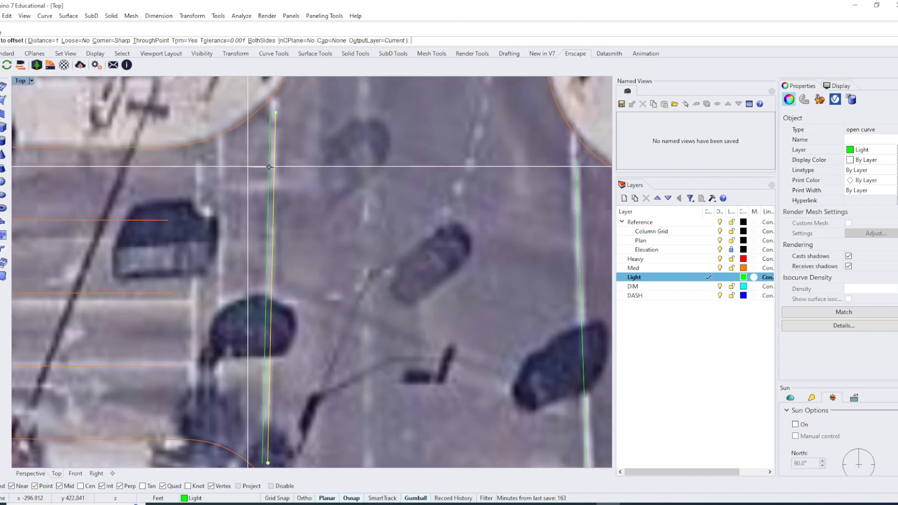
click(269, 186)
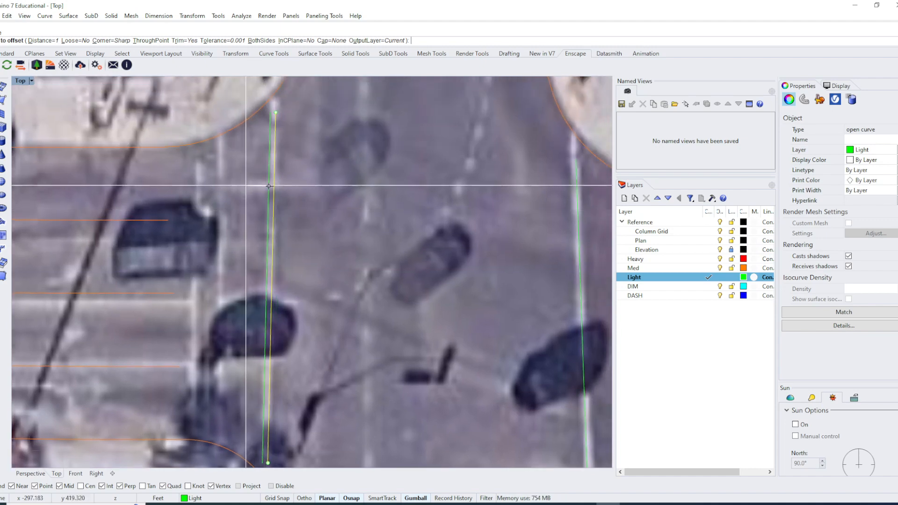
scroll(269, 186, down, 3)
key(Escape)
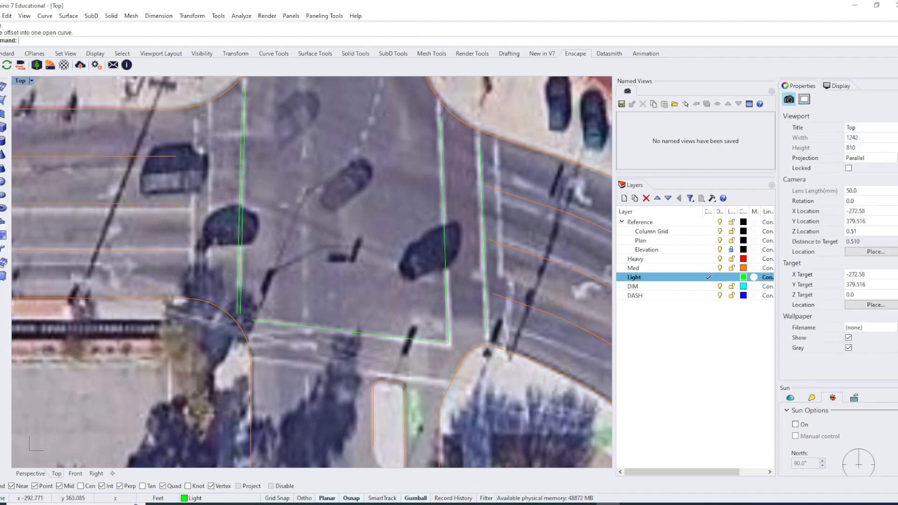
Offset the southern crosswalk's upper stripe line 1 ft to the south
scroll(248, 328, up, 3)
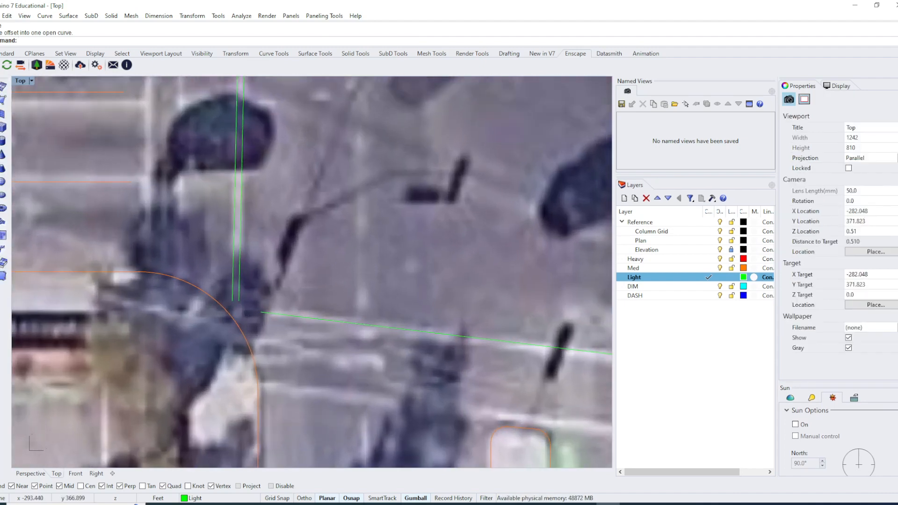
right_drag(244, 327, 246, 351)
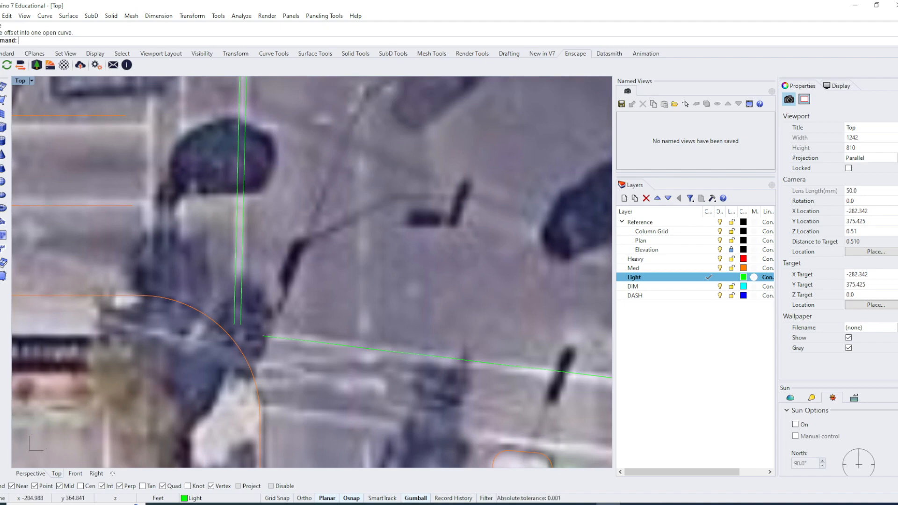
click(296, 341)
click(323, 368)
key(space)
click(257, 370)
Offset the west stripe line of the E Toole Ave crosswalk 1 ft to the east
scroll(481, 348, down, 3)
right_drag(480, 349, 331, 346)
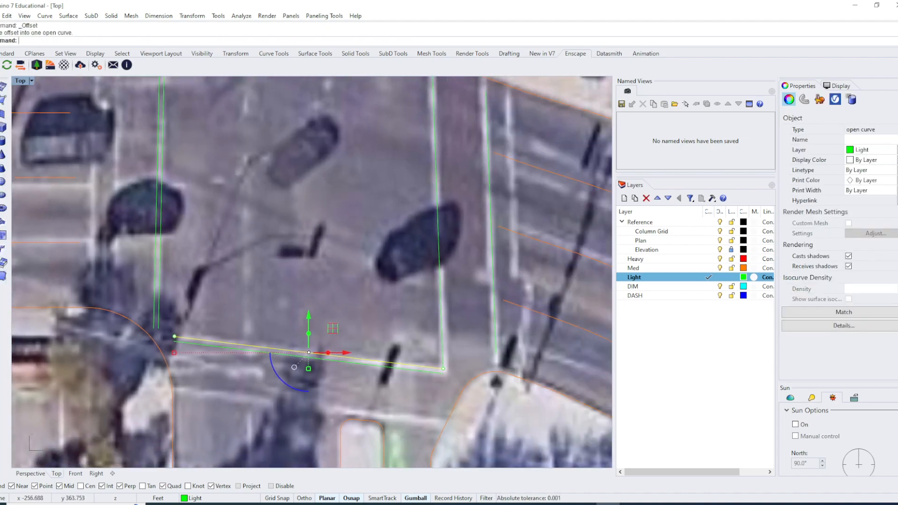
click(443, 346)
click(468, 376)
key(space)
click(472, 360)
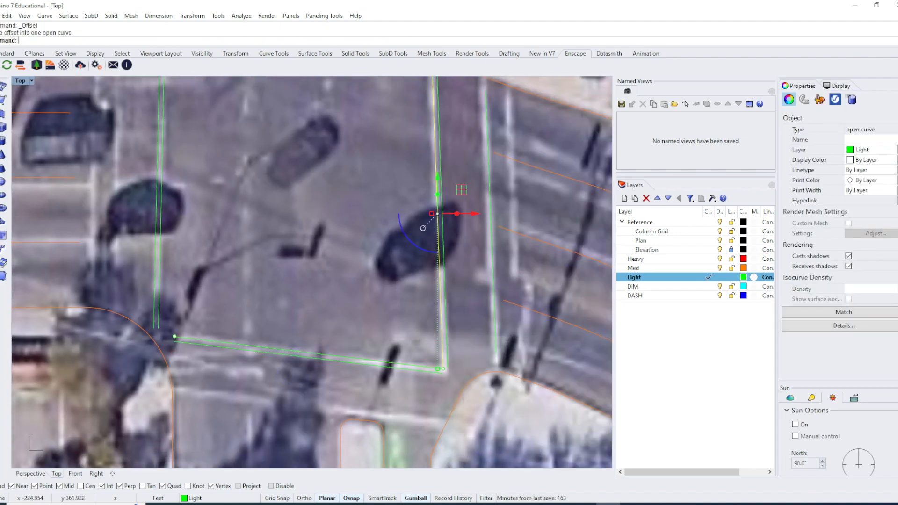
Offset the east stripe line of the E Toole Ave crosswalk 1 ft to the east
right_drag(472, 327, 412, 326)
click(436, 338)
click(463, 369)
click(463, 358)
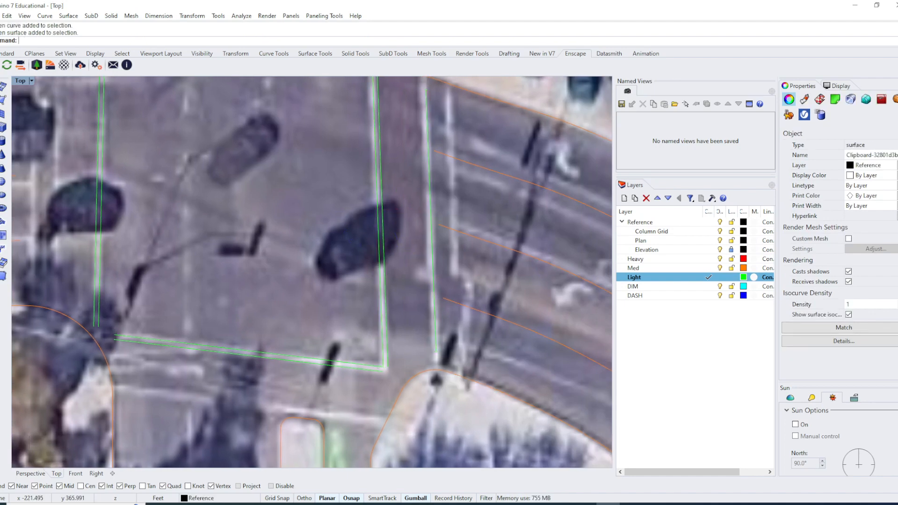
click(435, 328)
click(463, 362)
key(space)
click(463, 358)
key(Escape)
right_drag(440, 362, 445, 337)
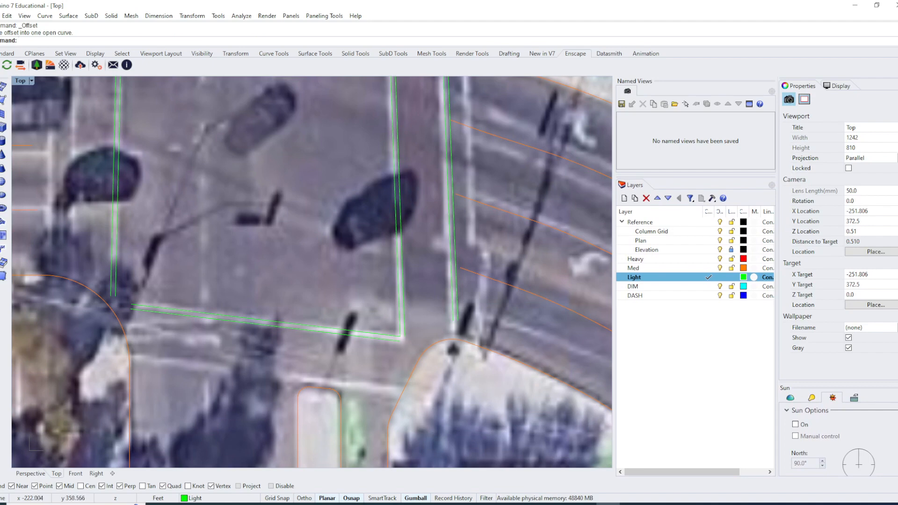
Extend the E Toole Ave crosswalk's east stripe lines and the southern crosswalk's lower line to the rounded southeast curb
click(450, 341)
click(457, 366)
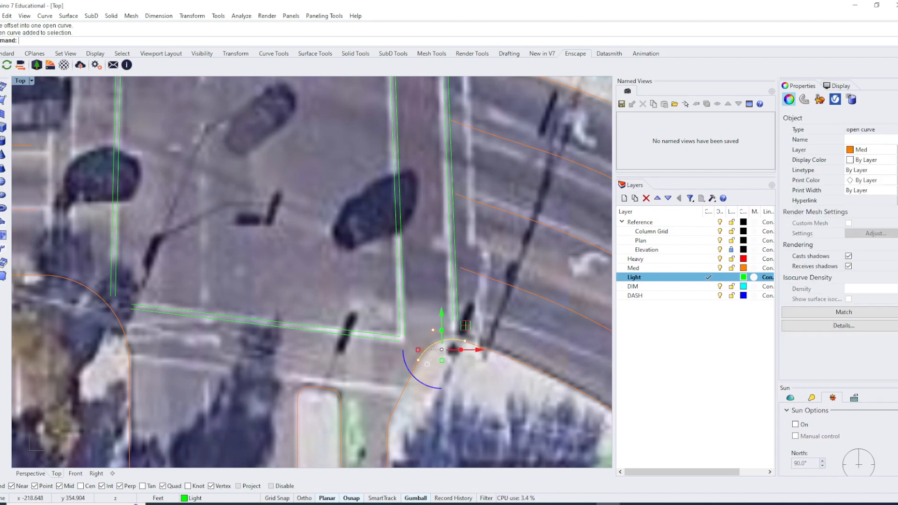
scroll(452, 340, up, 3)
text(Extedn)
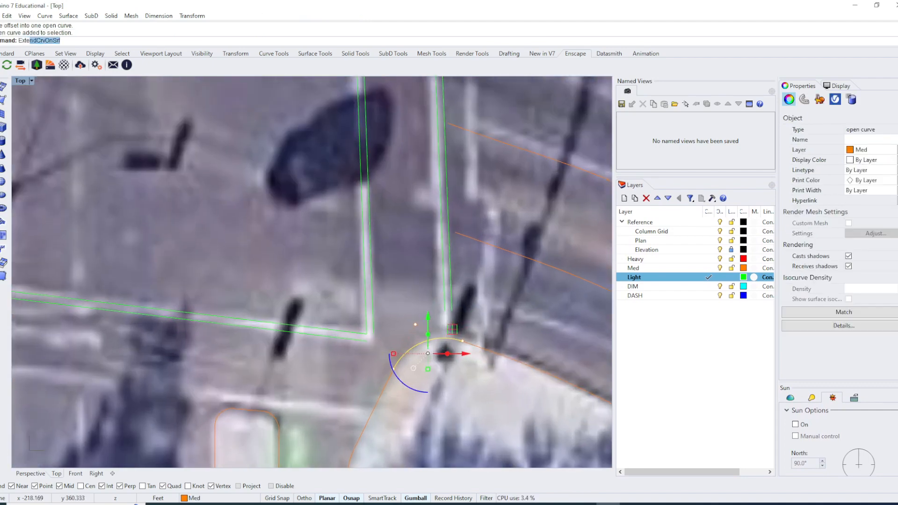
key(Return)
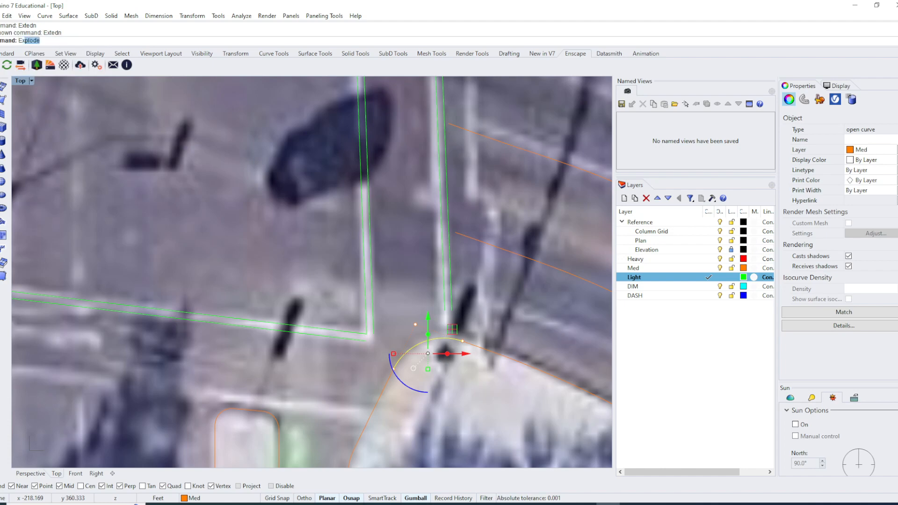
text(Extend)
key(Return)
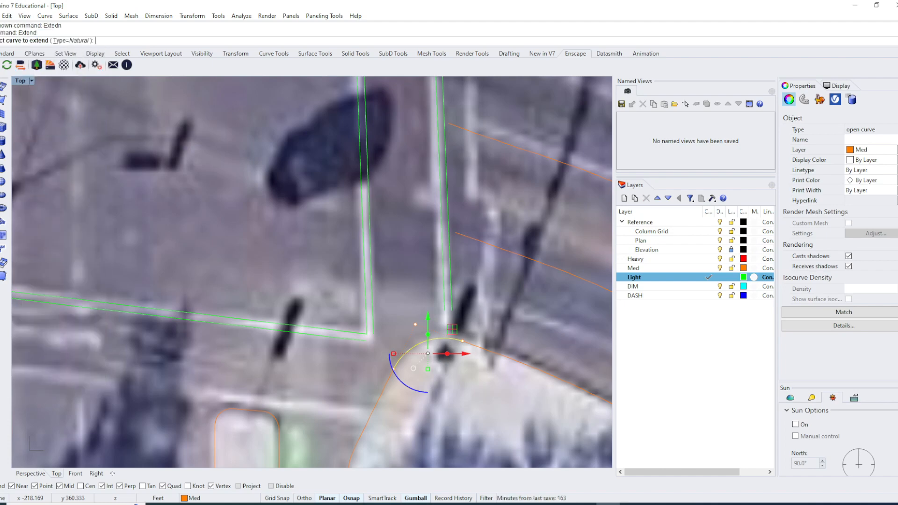
click(451, 306)
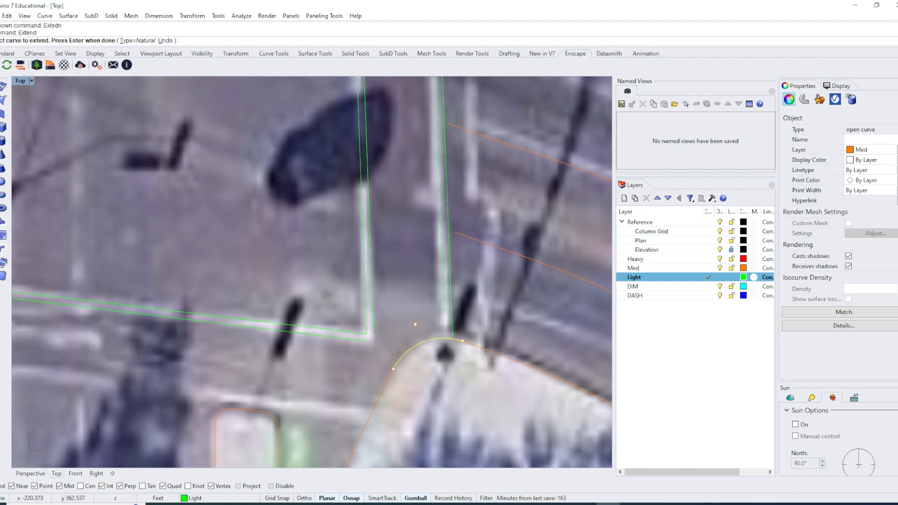
scroll(367, 351, up, 2)
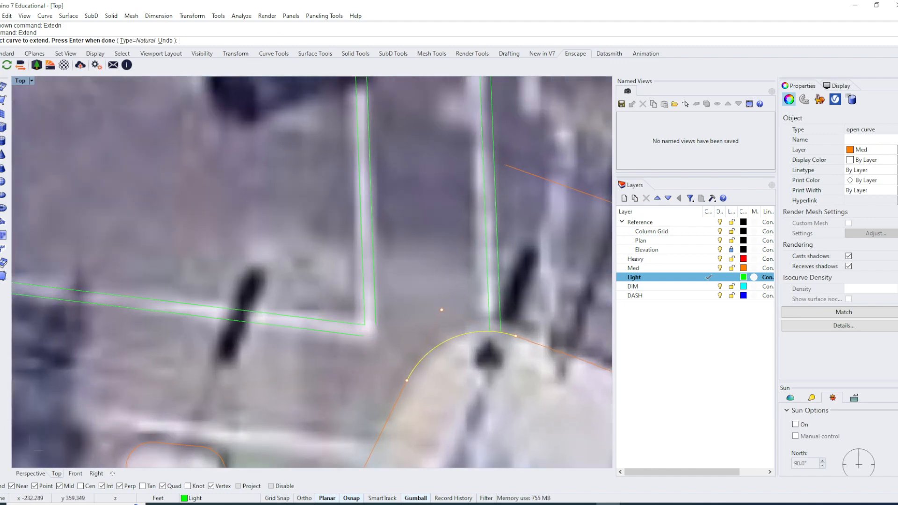
right_drag(374, 351, 410, 354)
scroll(417, 336, down, 1)
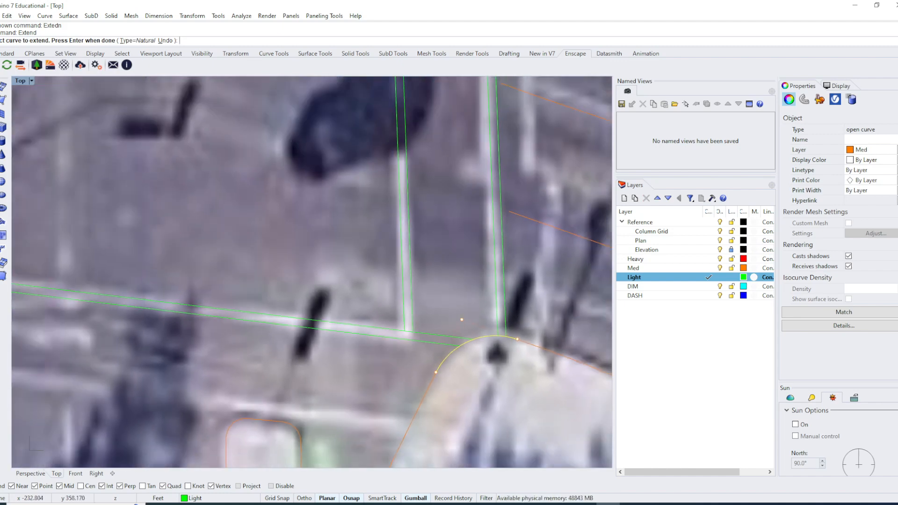
Extend the outer line of the E Toole Ave west stripe to its intersection with the southern crosswalk's lower line
scroll(413, 336, up, 4)
click(413, 309)
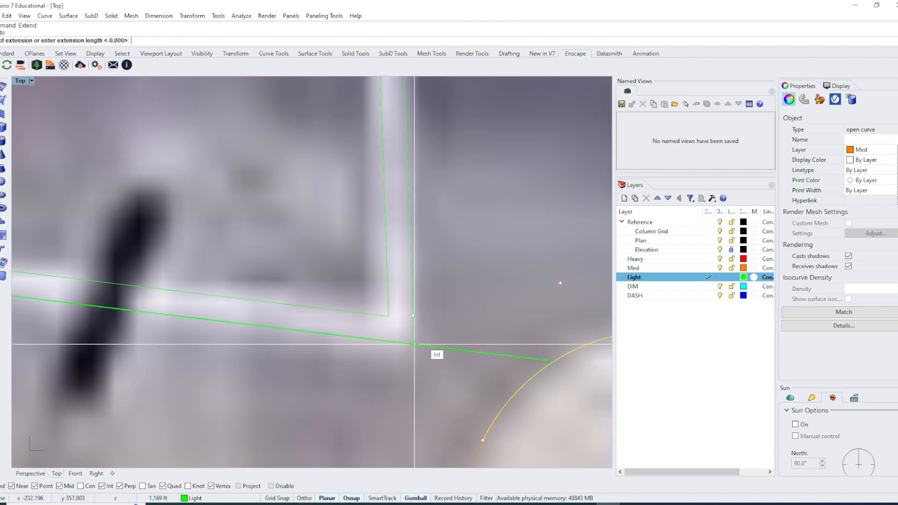
click(415, 345)
key(Return)
key(Return)
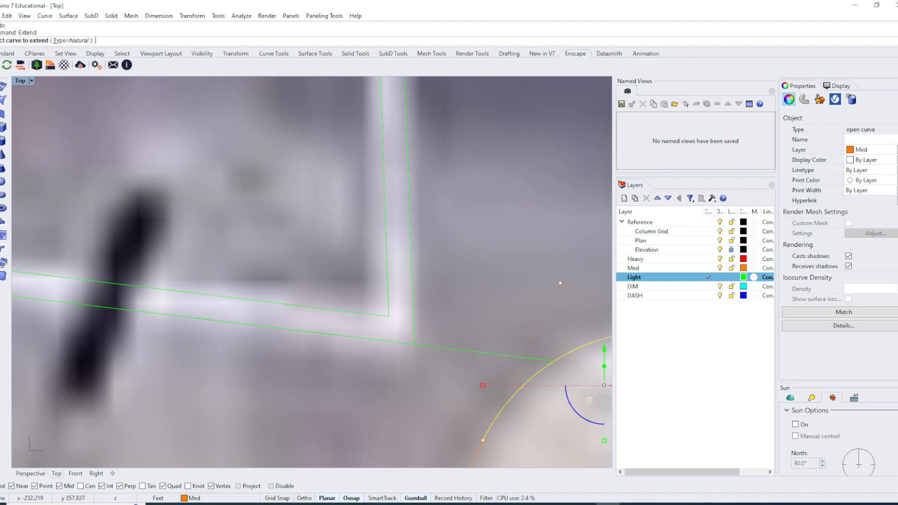
key(Escape)
key(Escape)
Trim the southern crosswalk's lower line where it overshoots the west stripe's outer line toward the southeast curb
click(413, 323)
key(ctrl+t)
click(442, 348)
key(Return)
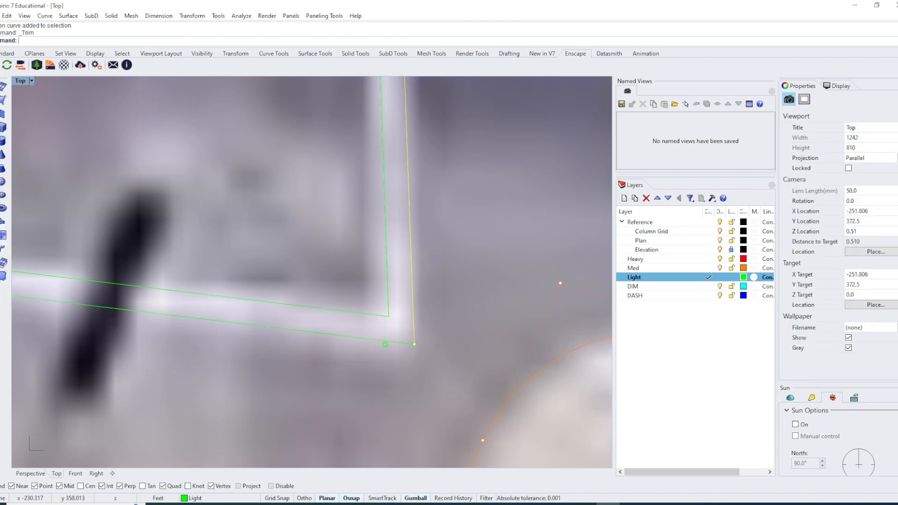
Extend both W Franklin St stripe lines and both southern crosswalk stripe lines to the rounded southwest curb
scroll(456, 323, down, 10)
right_drag(120, 313, 255, 348)
scroll(260, 348, up, 2)
click(255, 345)
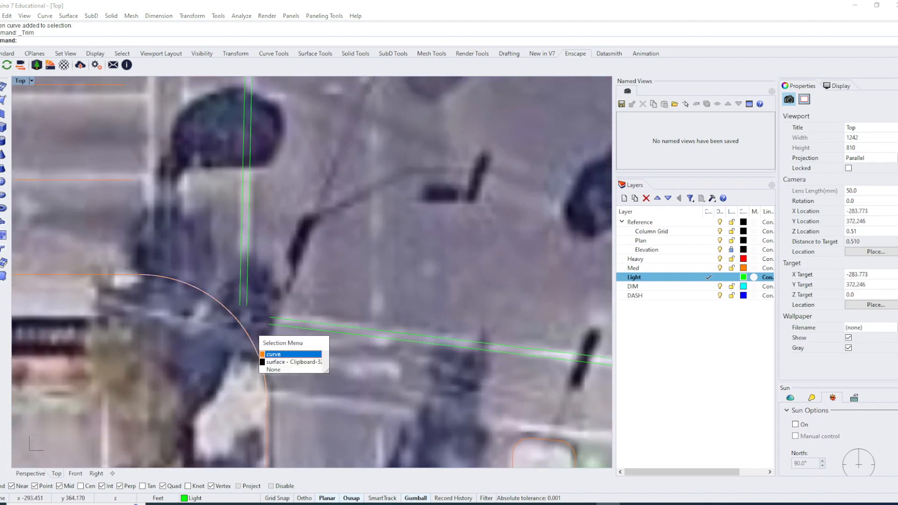
click(276, 354)
key(Return)
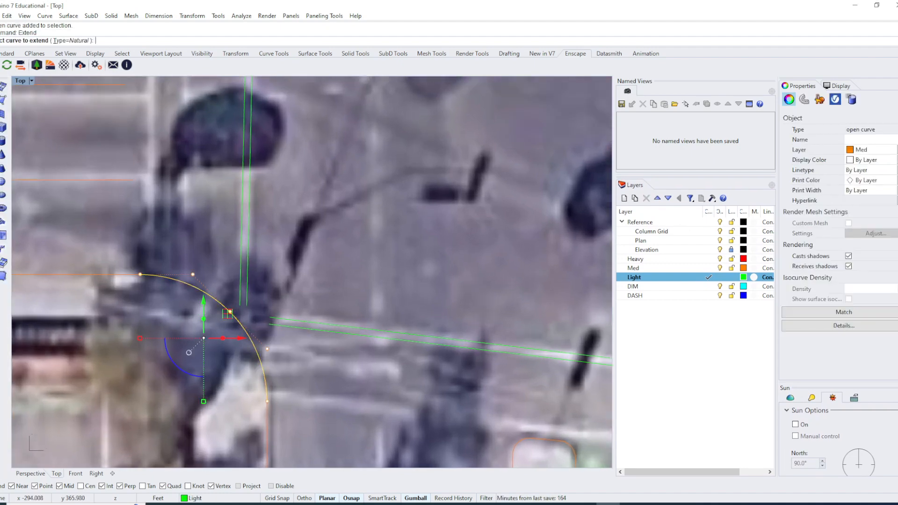
scroll(251, 319, up, 3)
click(304, 318)
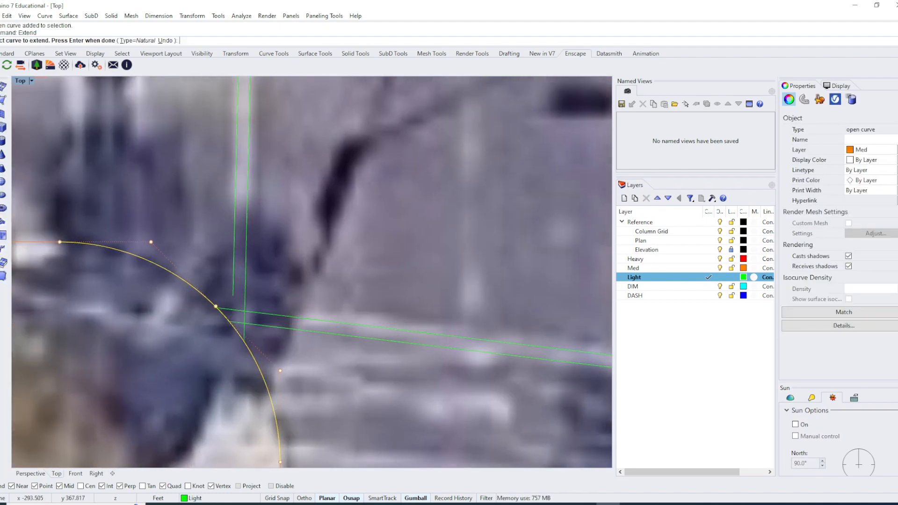
key(Return)
scroll(268, 436, down, 5)
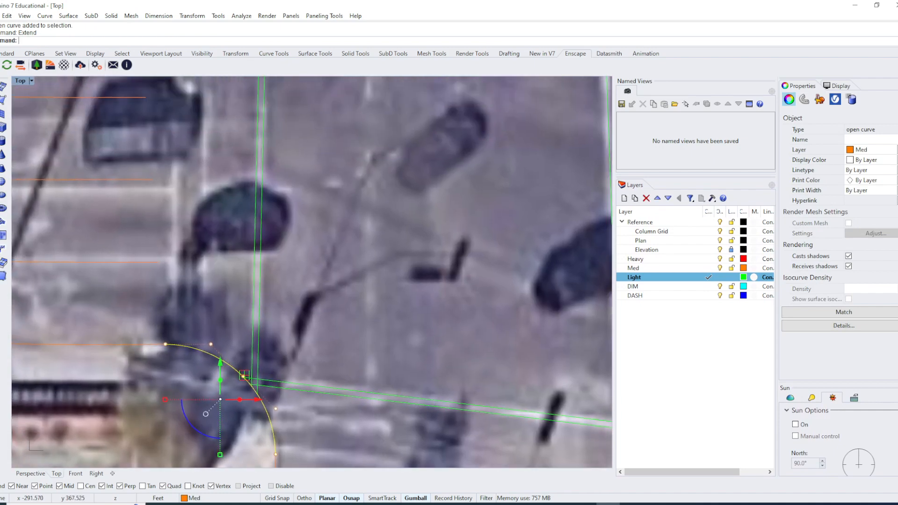
Set the viewport to Wireframe display and lock the Reference layer
scroll(267, 404, up, 5)
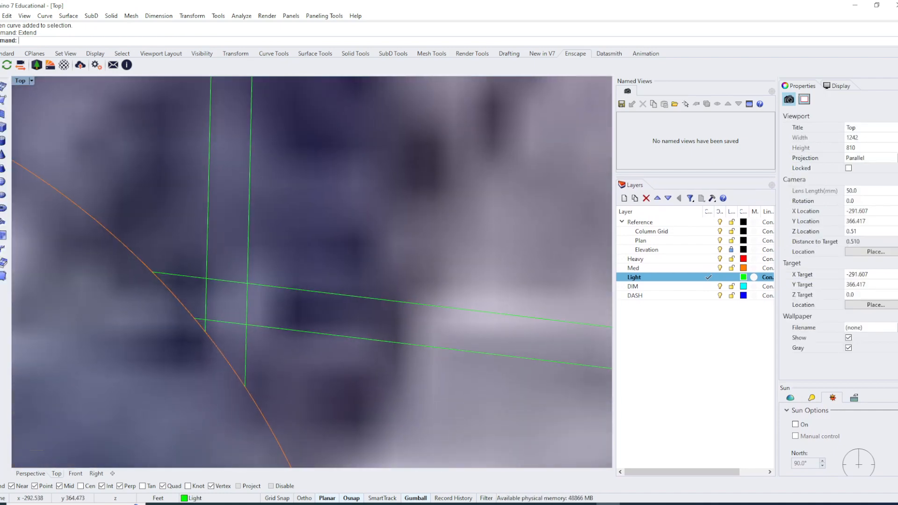
key(ctrl+alt+w)
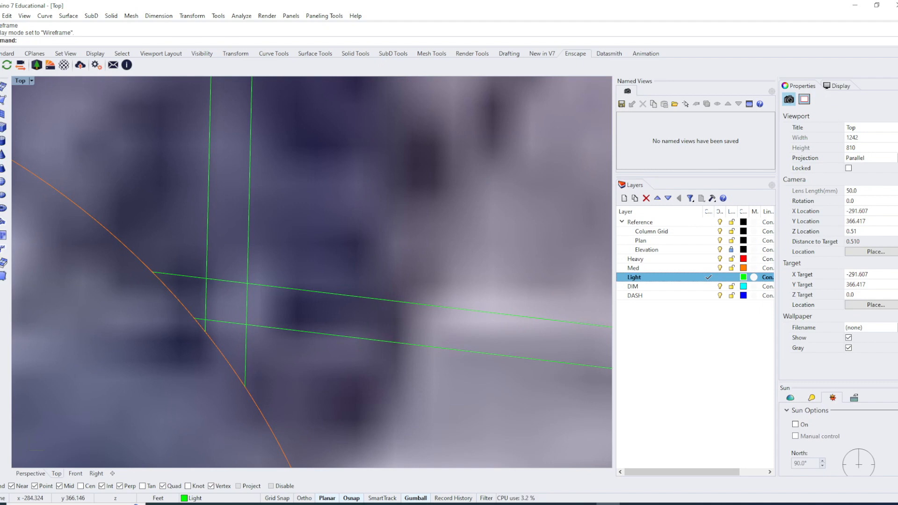
click(731, 222)
Trim the overlapping stripe lines at the southwest curb so the two crosswalk stripes meet in a clean corner
drag(255, 281, 201, 346)
key(ctrl+t)
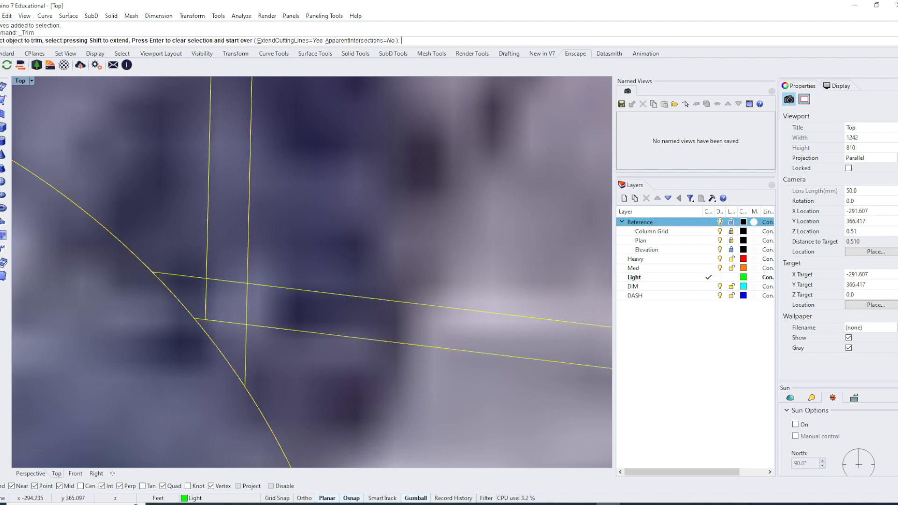
click(247, 345)
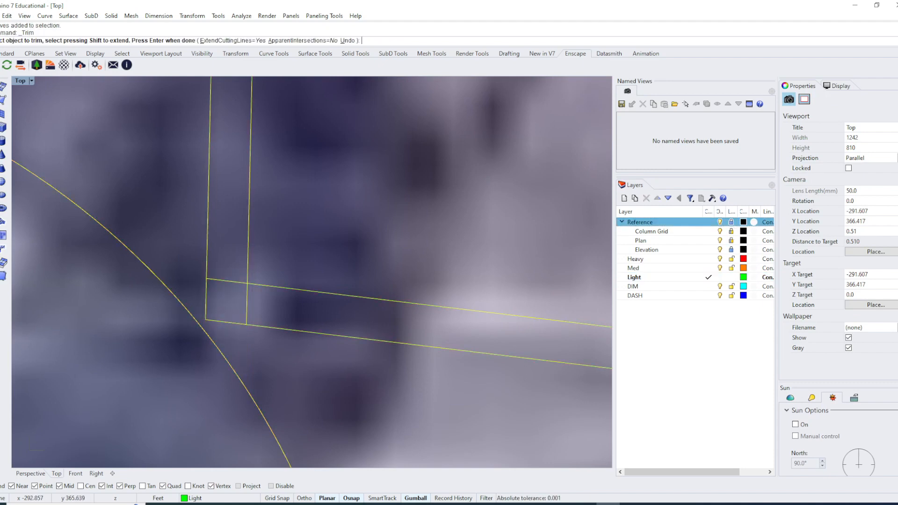
click(234, 283)
key(Escape)
scroll(258, 313, down, 12)
key(Escape)
right_drag(261, 281, 270, 440)
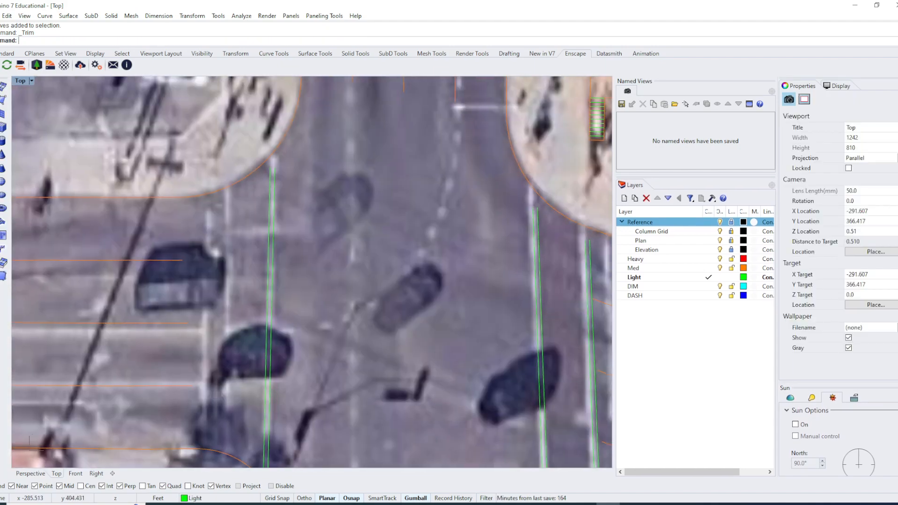
Extend the west crosswalk stripe's two lines up to the rounded northwest curb
scroll(281, 155, up, 5)
click(266, 135)
right_drag(327, 166, 315, 304)
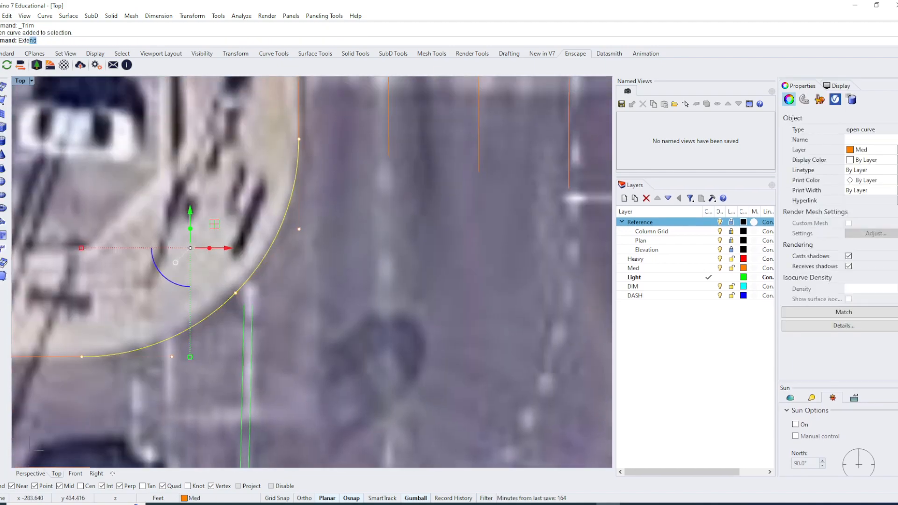
key(Return)
key(Escape)
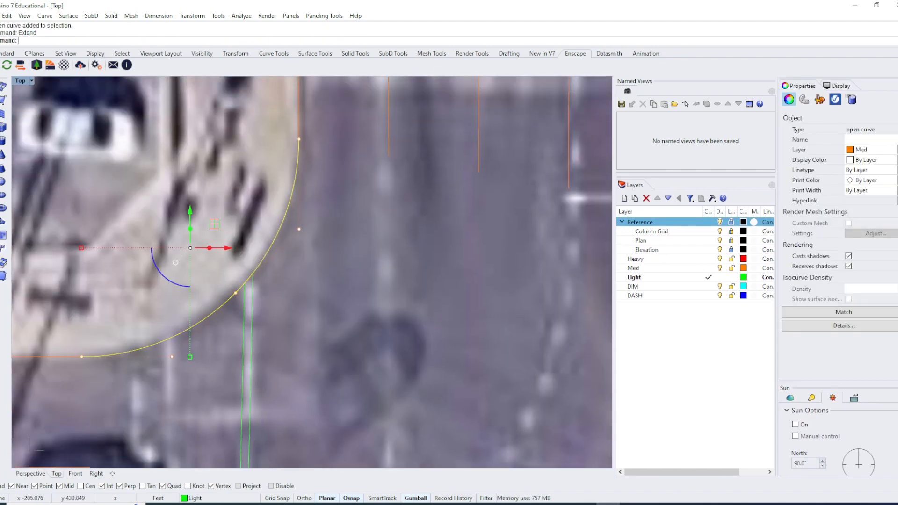
key(Escape)
At the floor plan sheets, unlock the Reference, Column Grid and Plan layers and hide the Plan layer to expose the column grid drawing
scroll(180, 280, down, 8)
right_drag(608, 341, 449, 329)
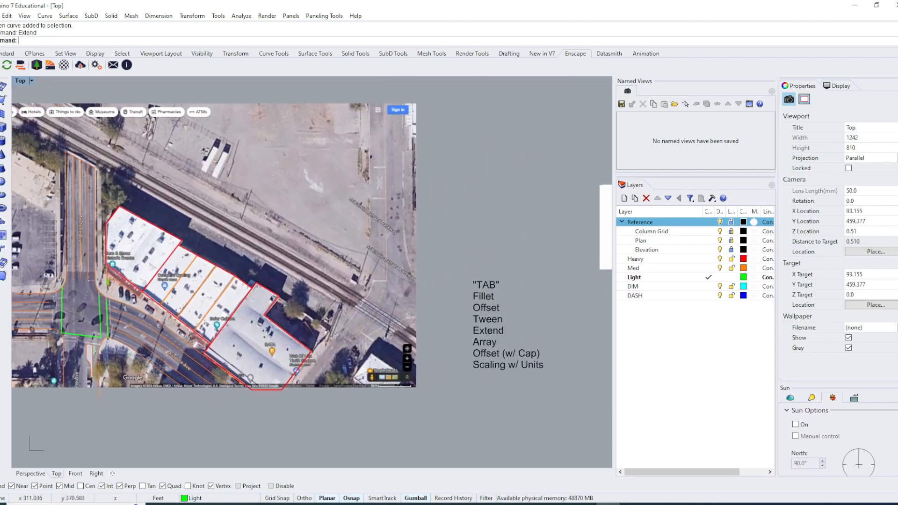
right_drag(526, 310, 324, 338)
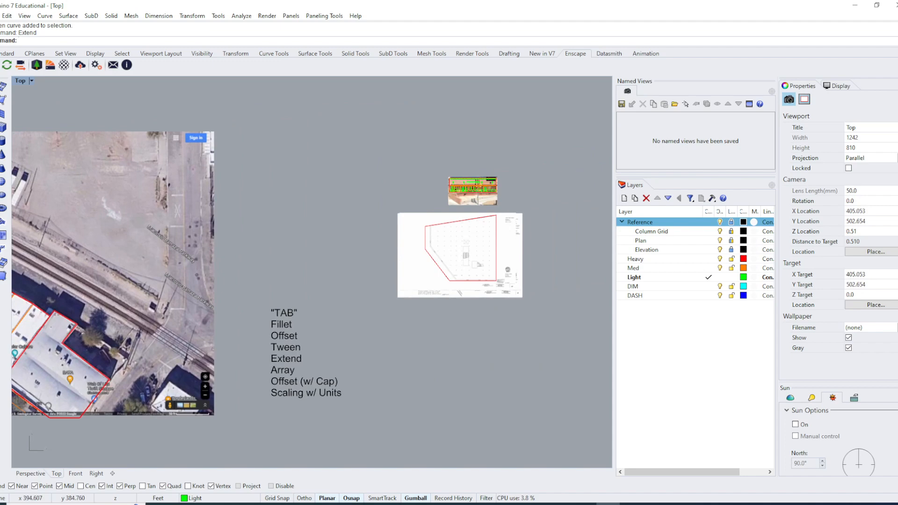
right_drag(577, 315, 546, 325)
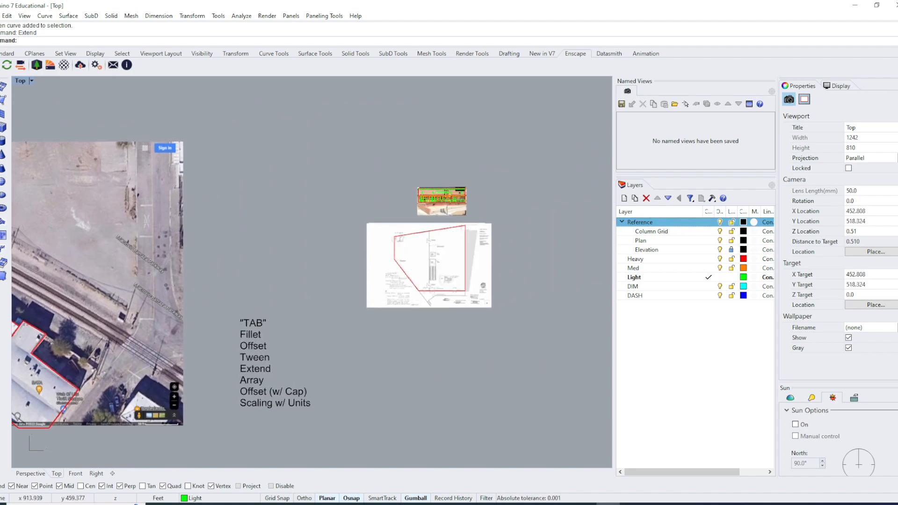
scroll(464, 281, up, 10)
click(514, 330)
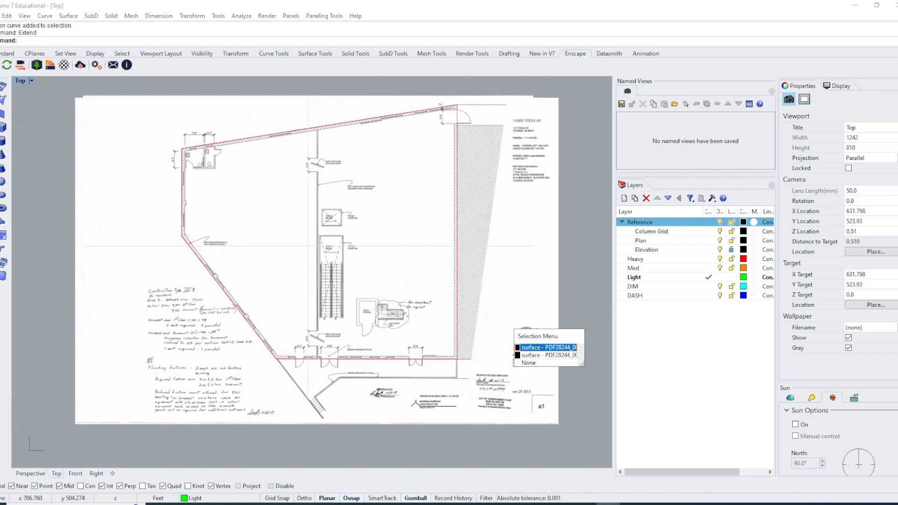
click(529, 348)
right_drag(489, 333, 474, 360)
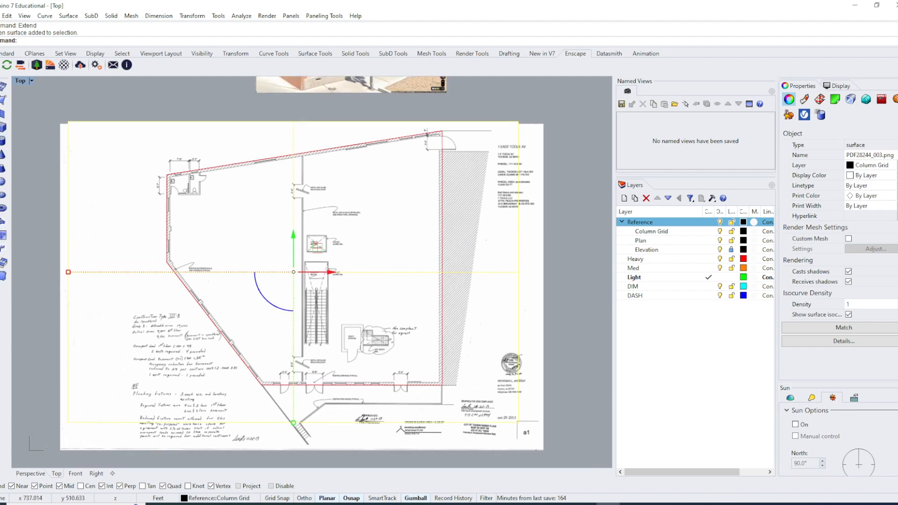
click(720, 240)
right_drag(585, 281, 600, 307)
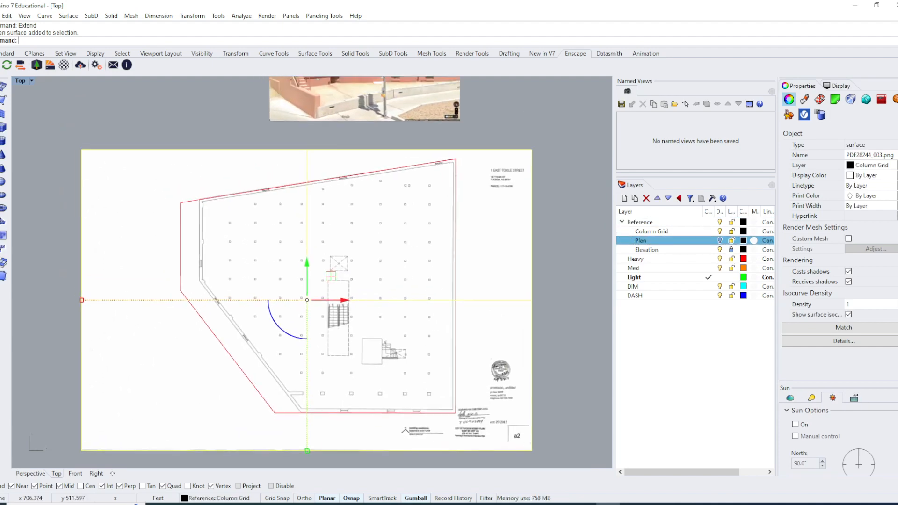
click(584, 374)
right_drag(494, 380, 497, 366)
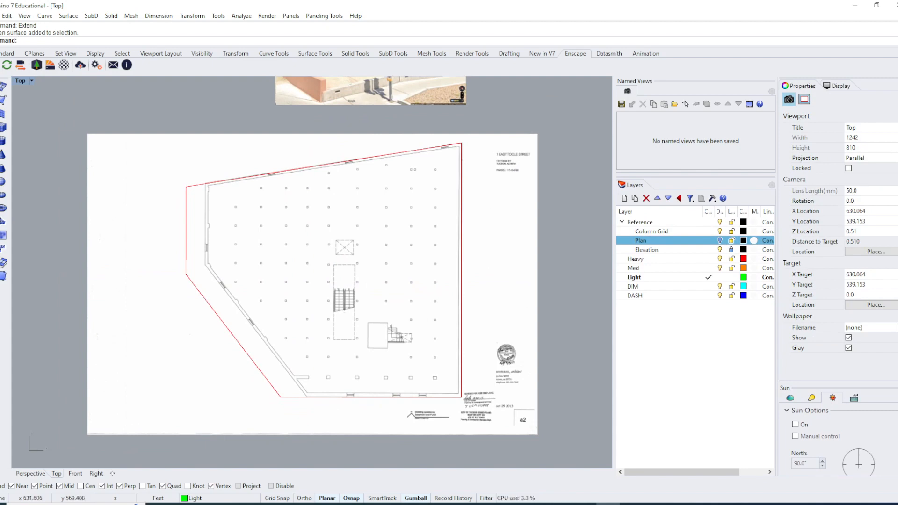
Draw a rectangle on the Light layer tracing the easternmost small column in the southernmost row of small columns
right_drag(316, 268, 309, 285)
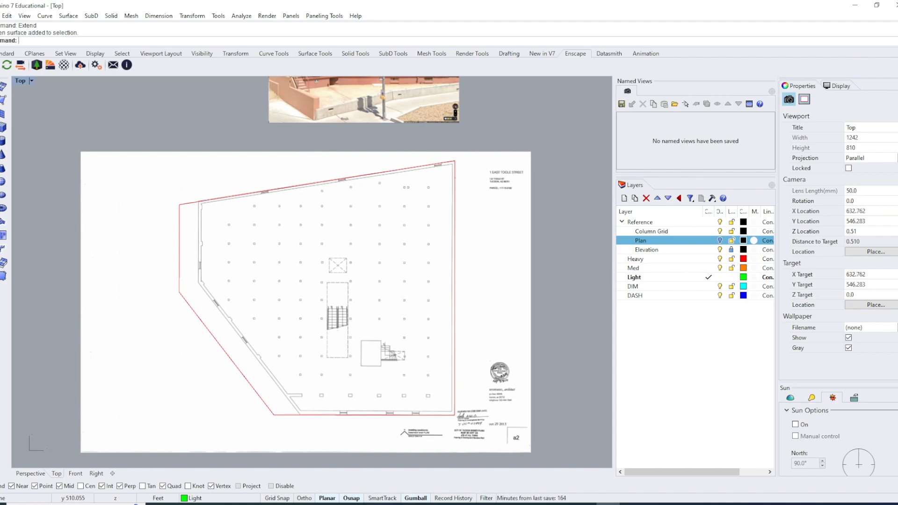
scroll(393, 317, up, 3)
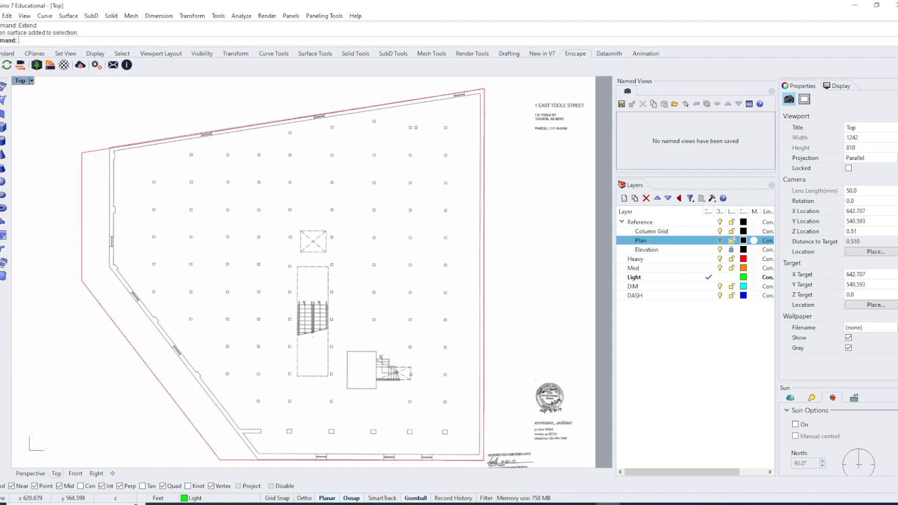
key(Right)
key(Right)
key(Right)
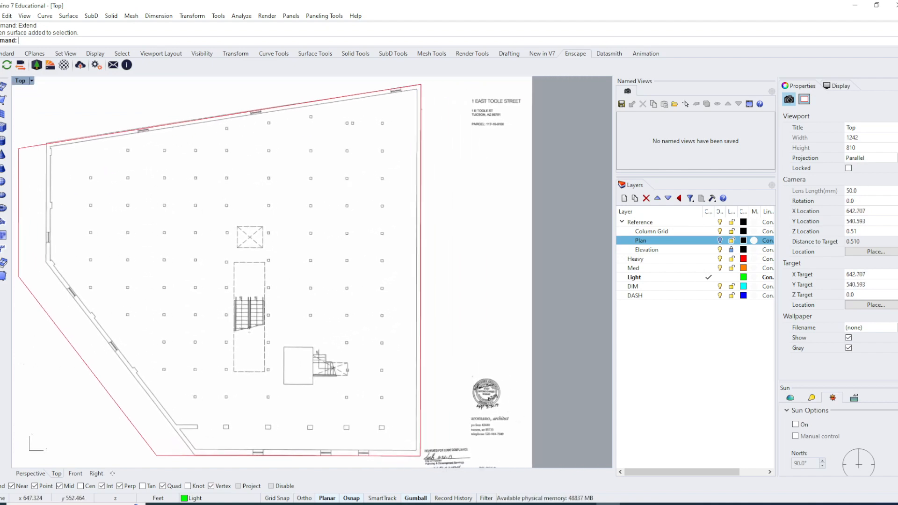
scroll(514, 389, up, 1)
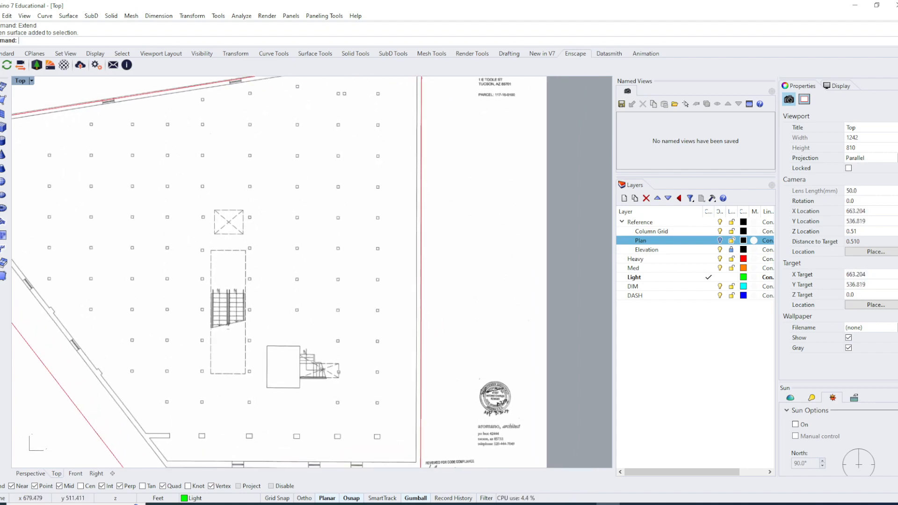
key(Return)
scroll(344, 379, up, 15)
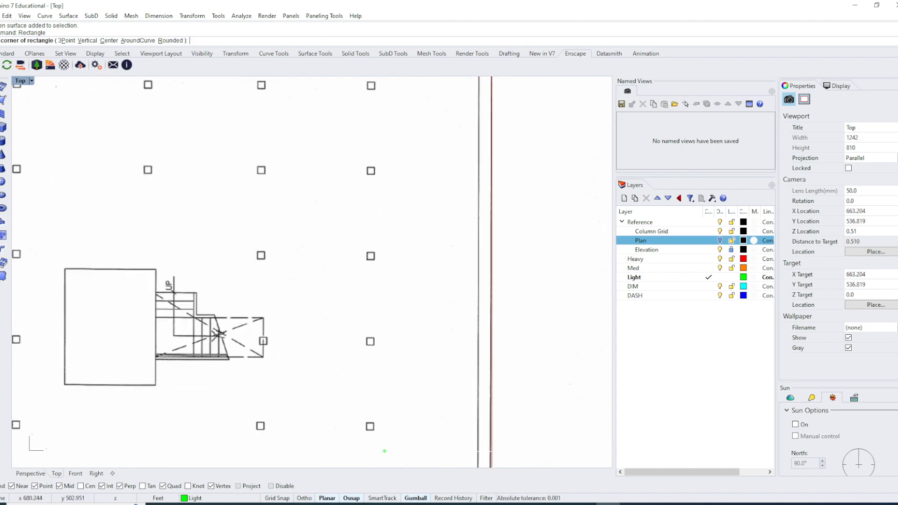
click(350, 384)
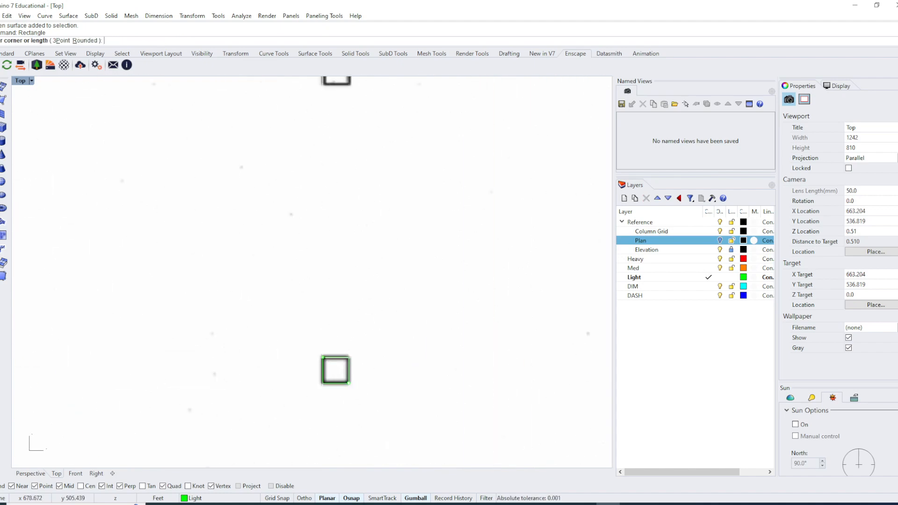
click(323, 356)
scroll(391, 382, down, 13)
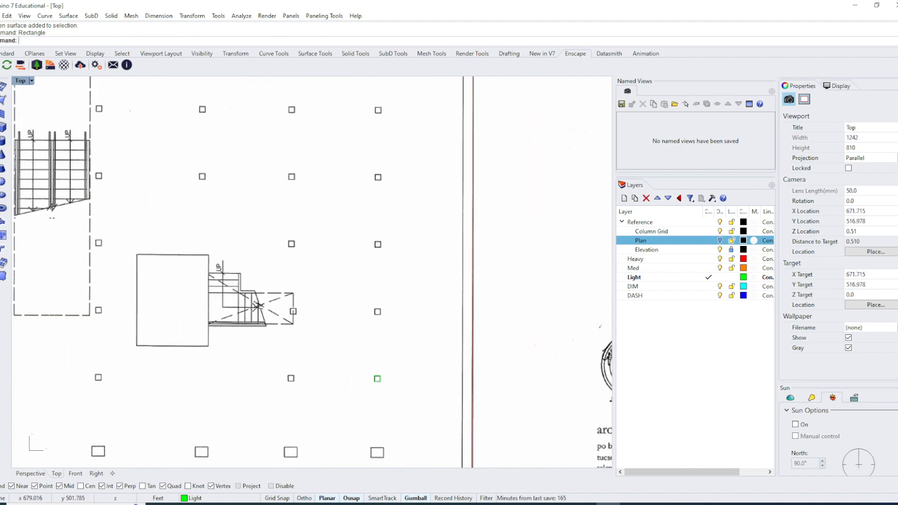
Select the traced column rectangle, choosing the curve rather than the image surface, and start the Array command on it
right_drag(355, 383, 348, 392)
click(371, 387)
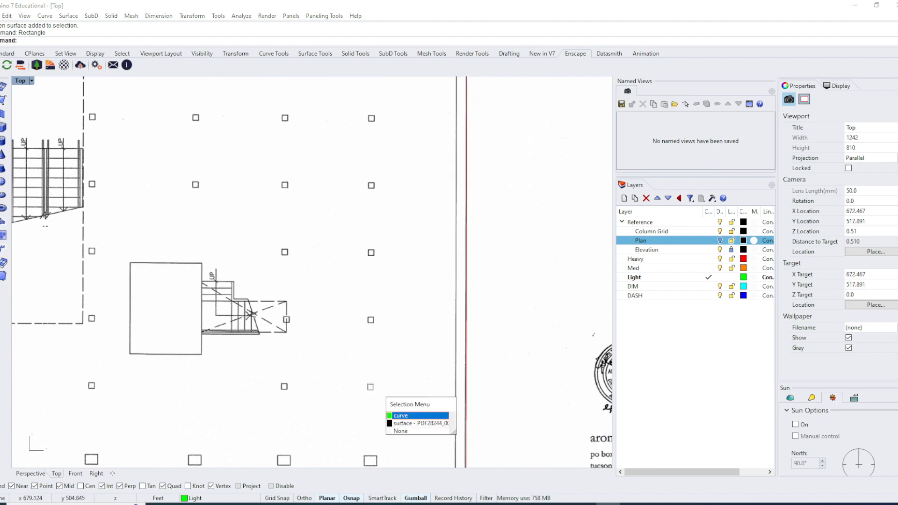
click(393, 415)
scroll(382, 410, up, 1)
scroll(368, 383, down, 8)
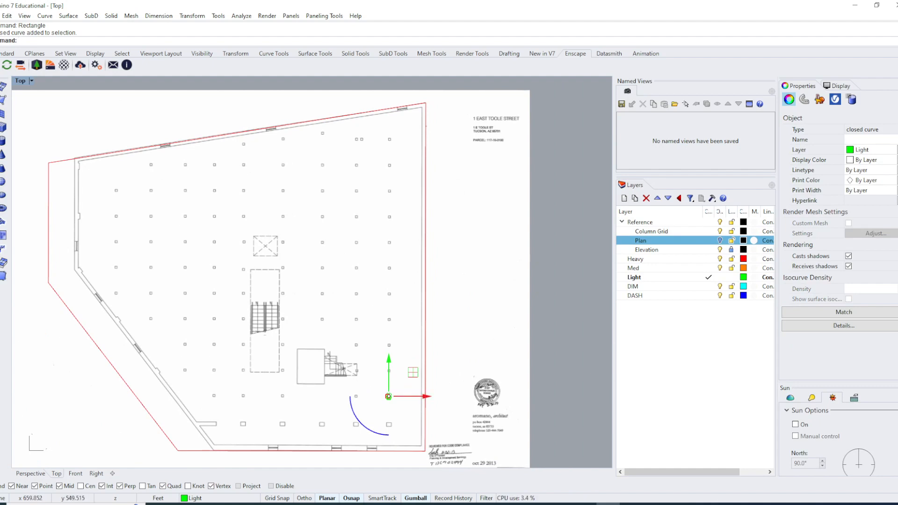
text(array)
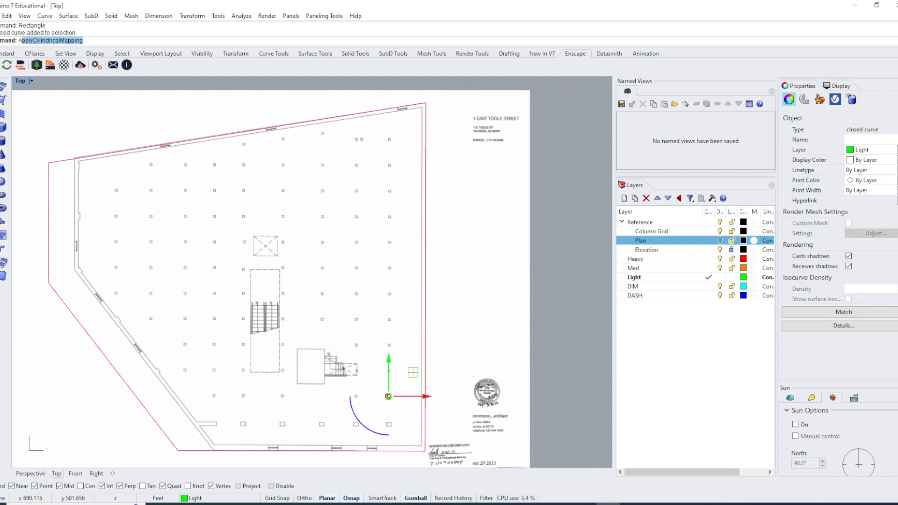
key(Return)
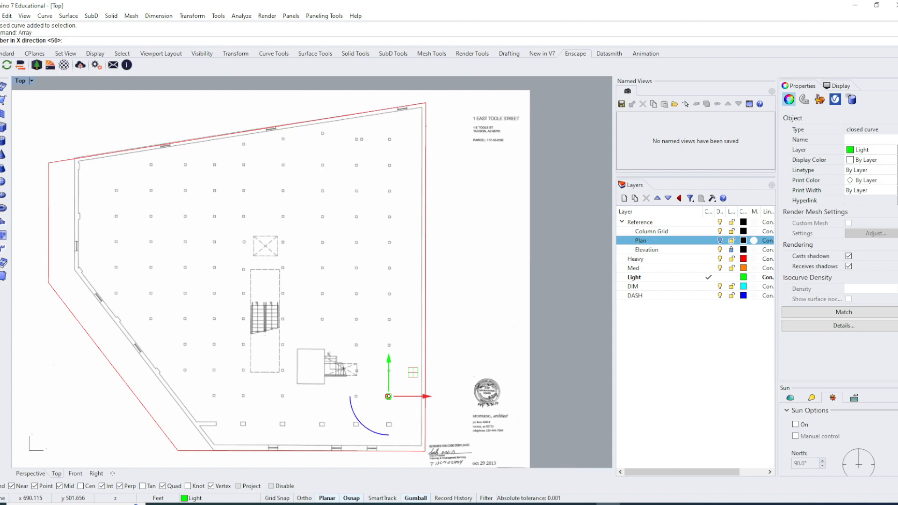
Examine the column grid drawing around the traced column to judge how the columns repeat in each direction
key(Down)
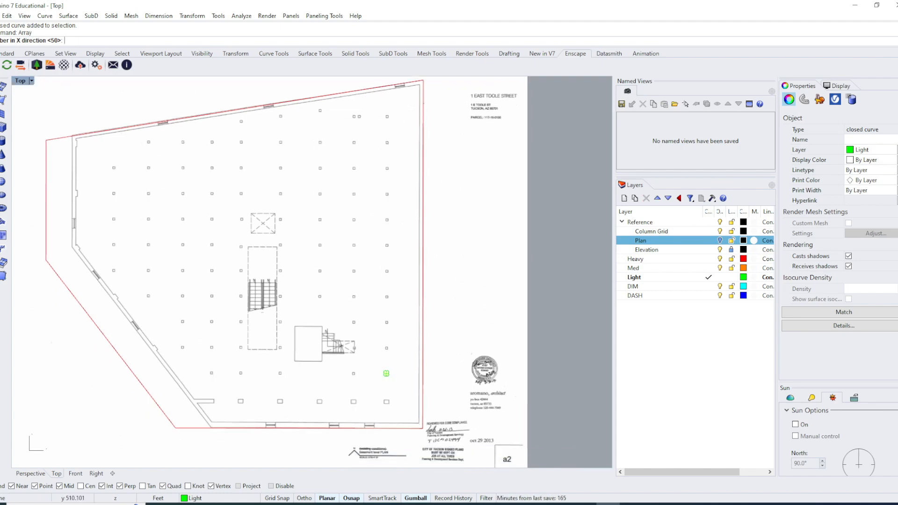
key(Down)
key(Down)
key(Down)
key(Down)
key(Down)
key(Down)
key(Down)
key(Down)
key(Left)
key(Left)
key(Left)
key(Left)
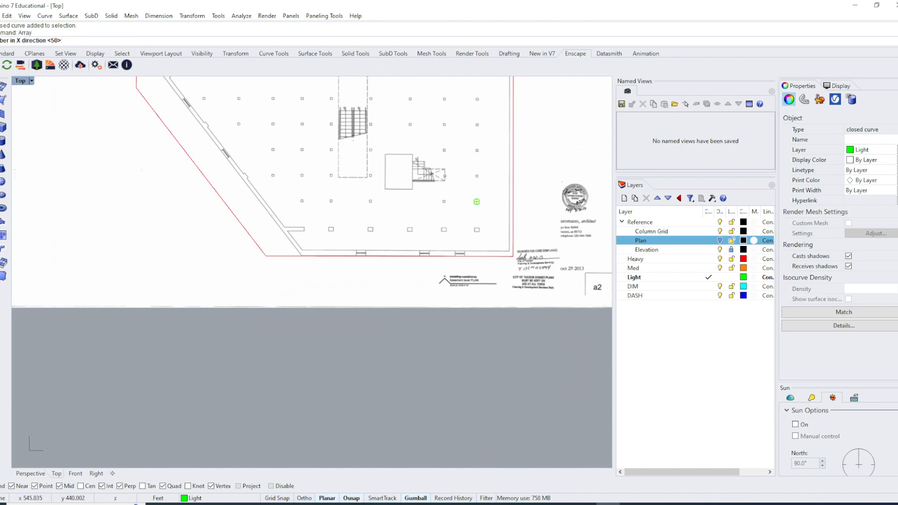
scroll(312, 272, down, 3)
scroll(312, 271, up, 5)
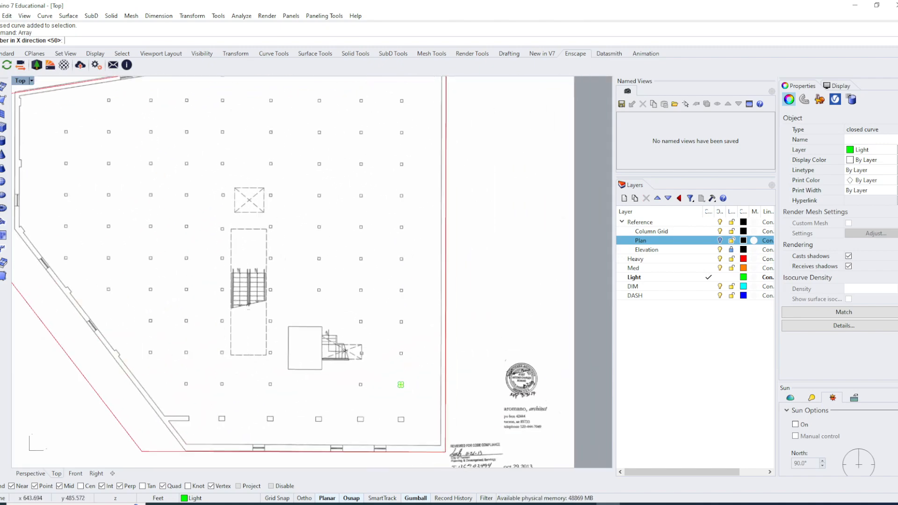
key(Down)
key(Down)
key(Down)
key(Down)
key(Down)
key(Down)
key(Down)
key(Left)
key(Left)
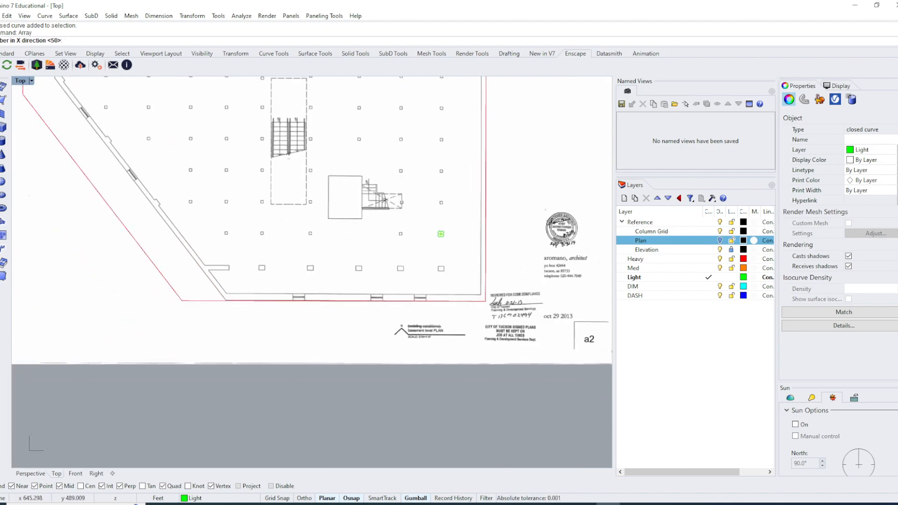
key(Up)
key(Up)
key(Up)
key(Up)
key(Up)
key(Up)
key(Up)
key(Right)
key(Right)
key(Right)
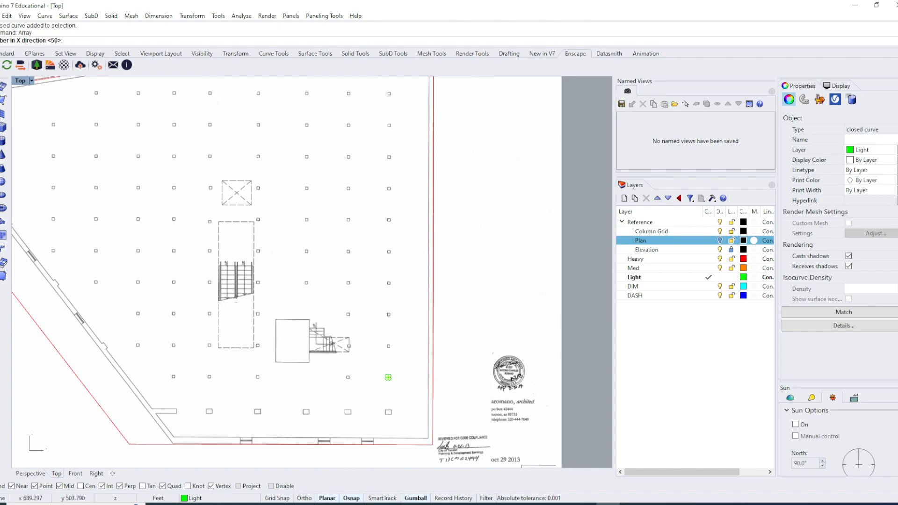
Set the array count to 3 in the X direction and 20 in the Y direction
key(Return)
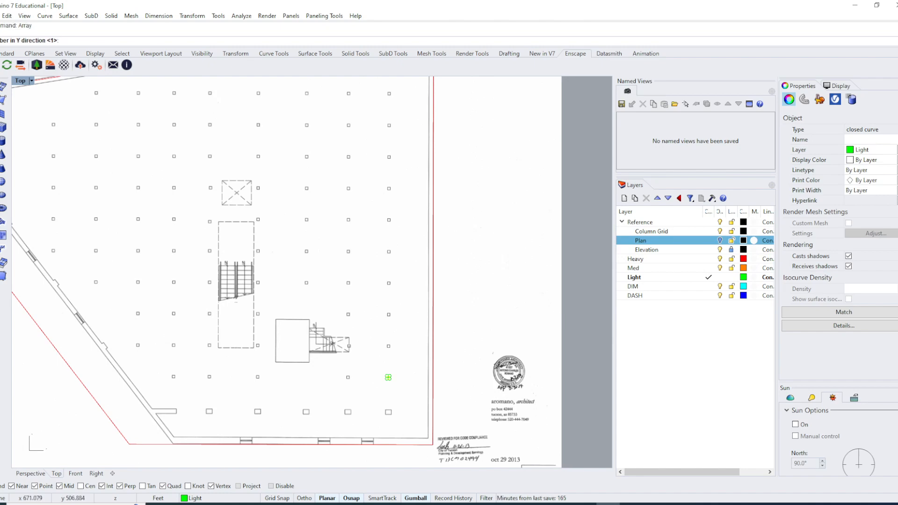
key(Page_Down)
key(Page_Down)
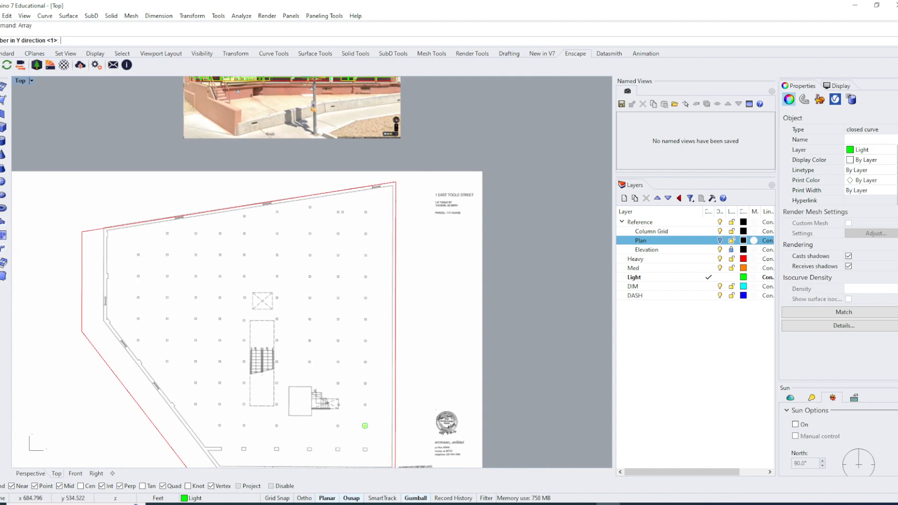
text(2)
key(Return)
key(Return)
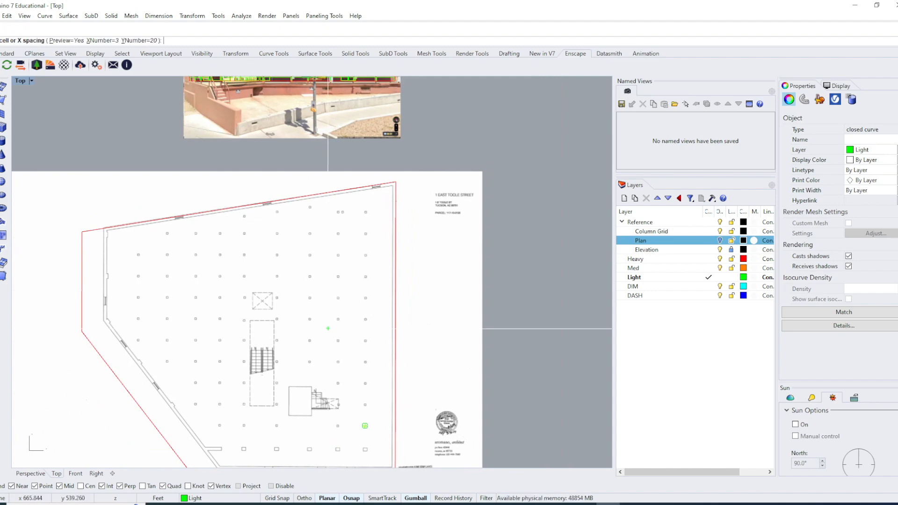
Start the array's spacing cell at the southeast corner of the traced column rectangle
right_drag(364, 411, 356, 378)
scroll(358, 394, up, 6)
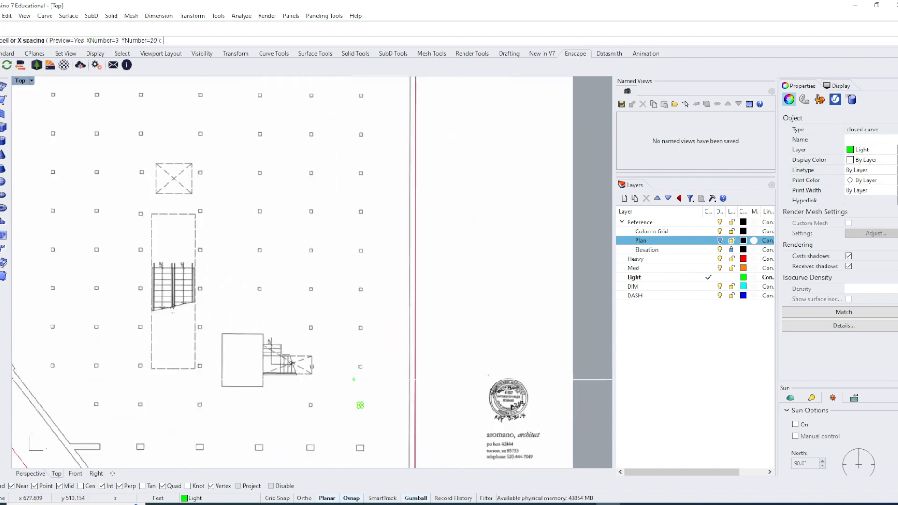
right_drag(366, 427, 381, 415)
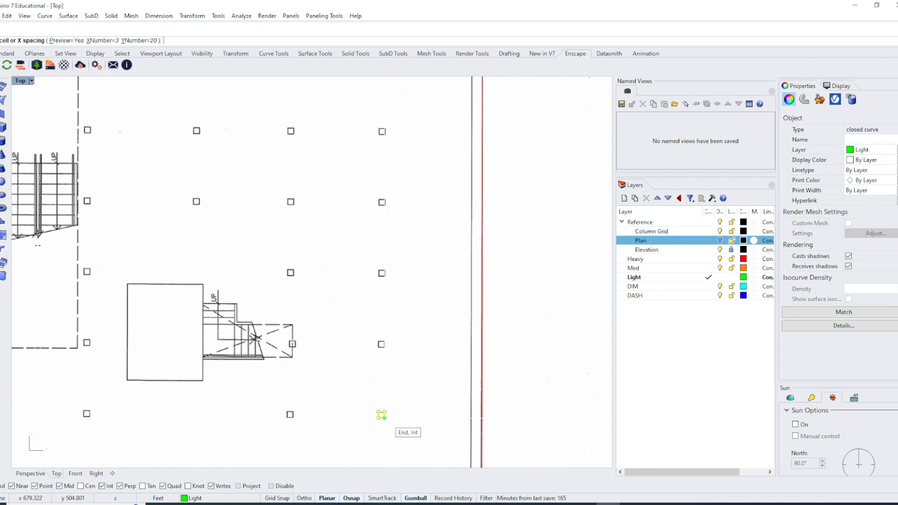
click(381, 415)
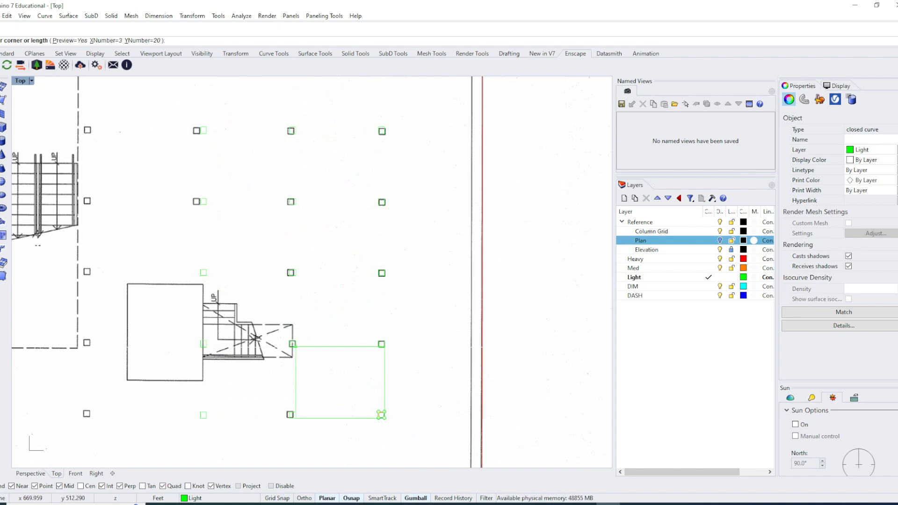
Set the cell's opposite corner on the diagonal neighbouring column to the northwest, spacing copies about 9.48 ft west and 7.49 ft north
scroll(291, 421, down, 6)
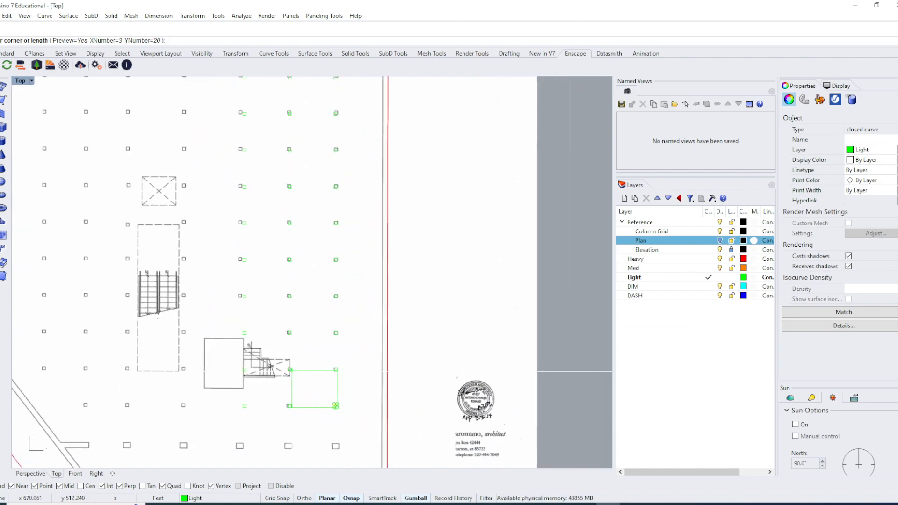
right_drag(292, 410, 303, 416)
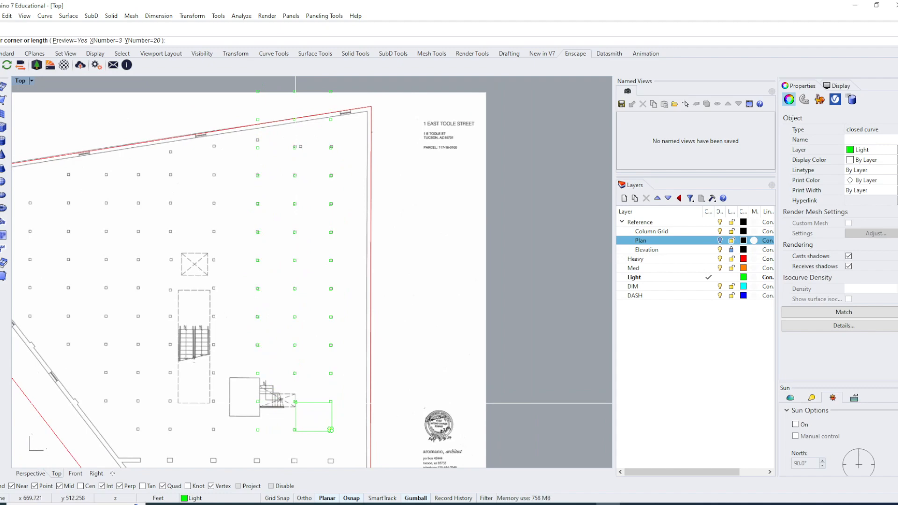
scroll(330, 429, up, 10)
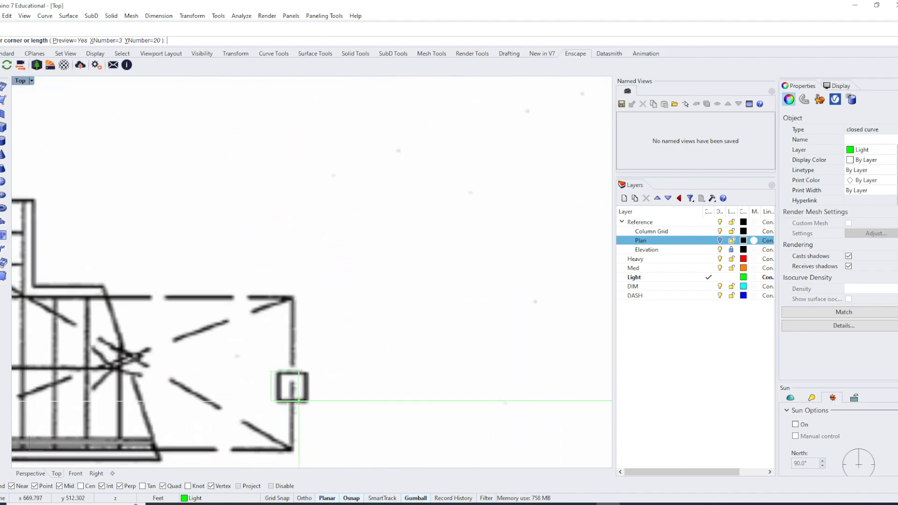
scroll(293, 396, down, 10)
scroll(299, 398, down, 5)
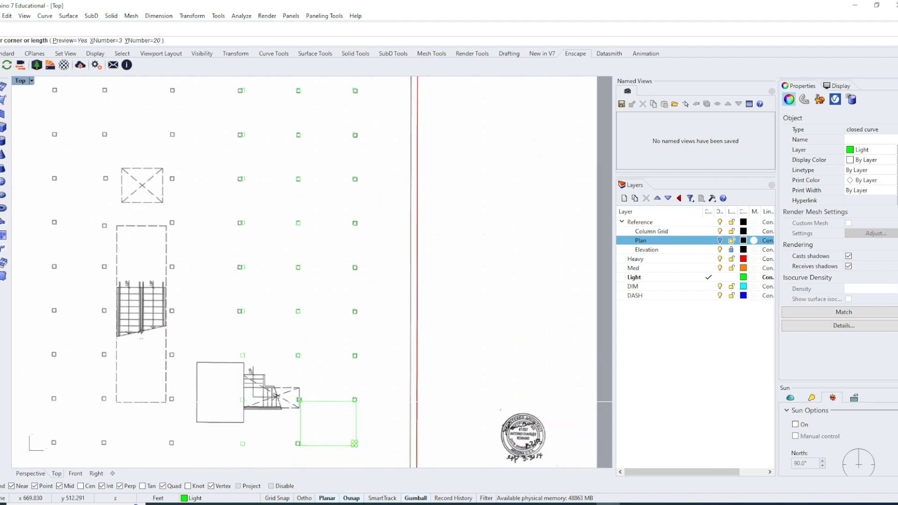
scroll(299, 399, up, 3)
scroll(298, 401, up, 5)
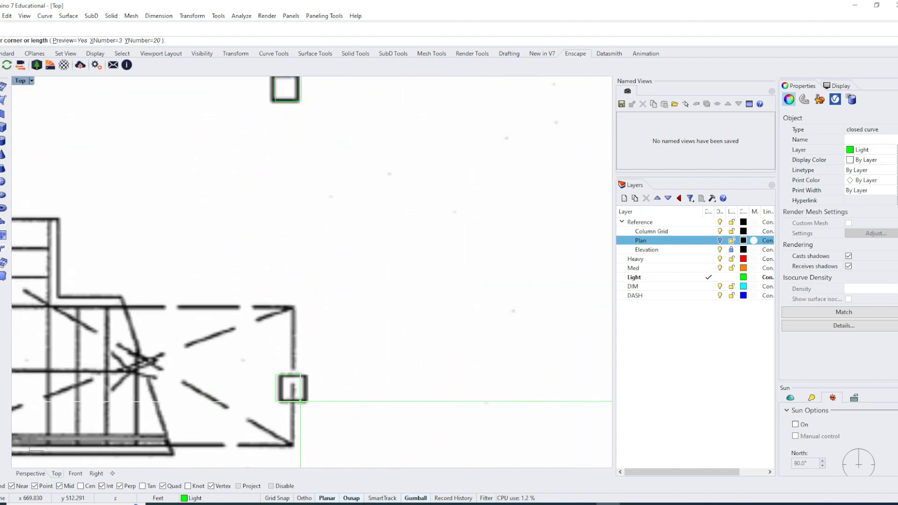
scroll(299, 397, down, 5)
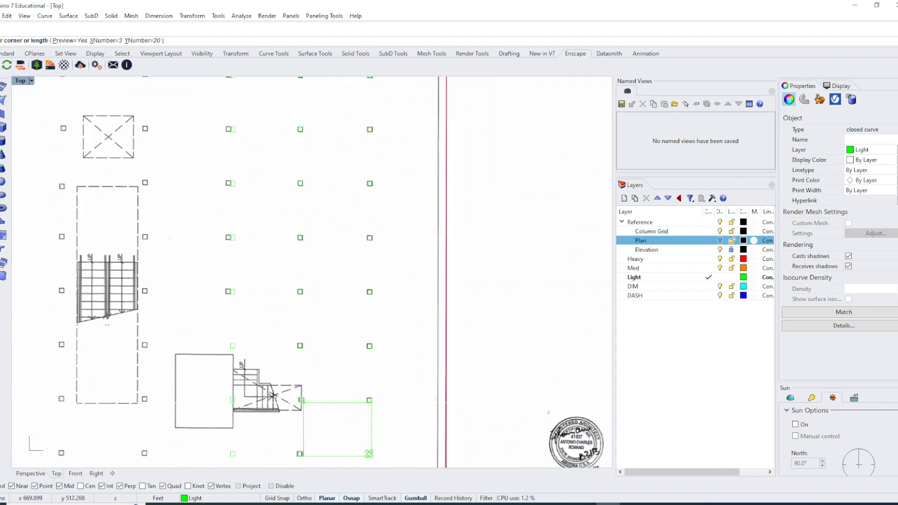
scroll(349, 441, up, 2)
scroll(341, 443, up, 2)
right_drag(295, 279, 290, 267)
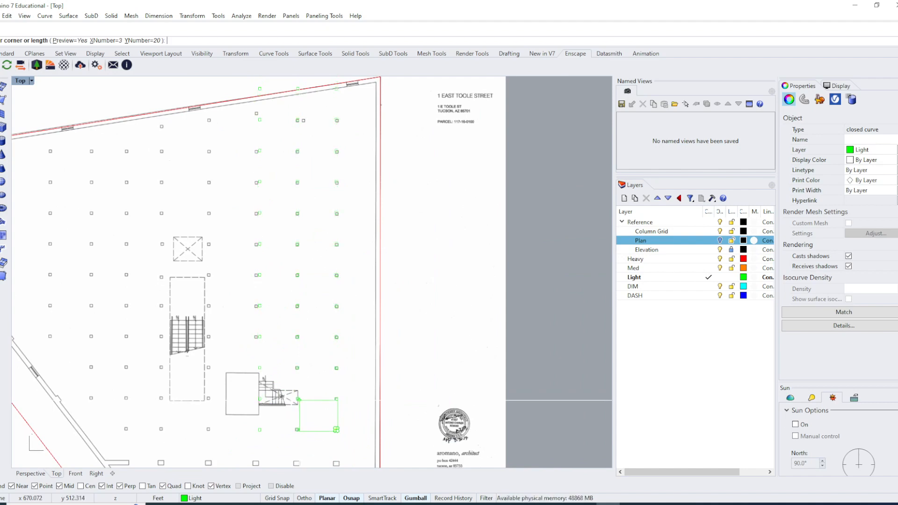
scroll(337, 429, up, 3)
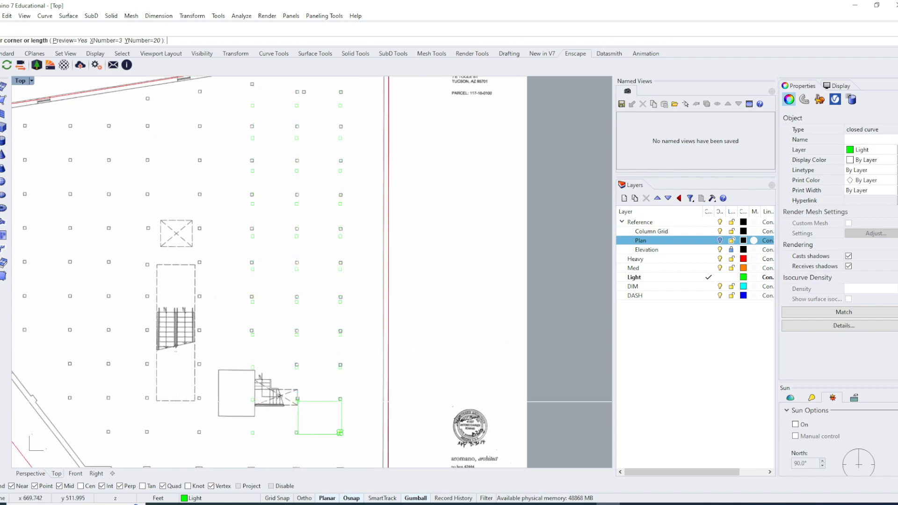
right_drag(299, 401, 300, 418)
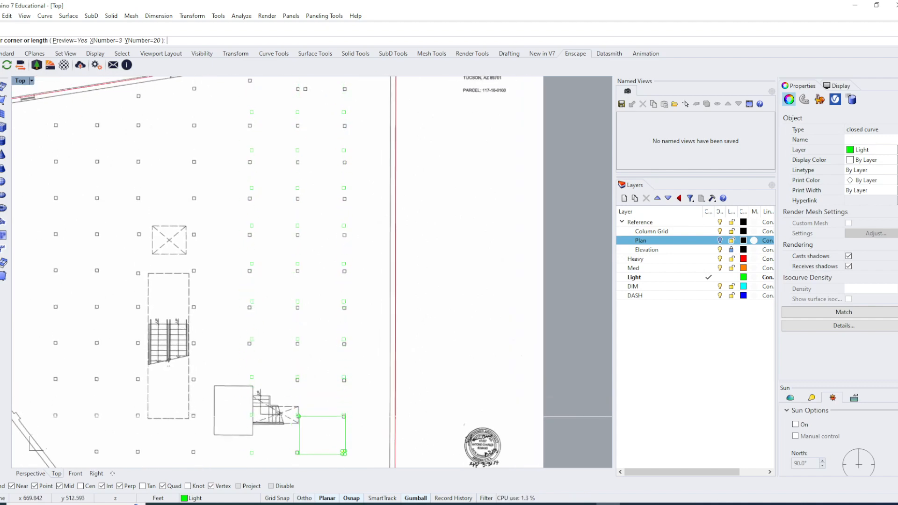
click(344, 453)
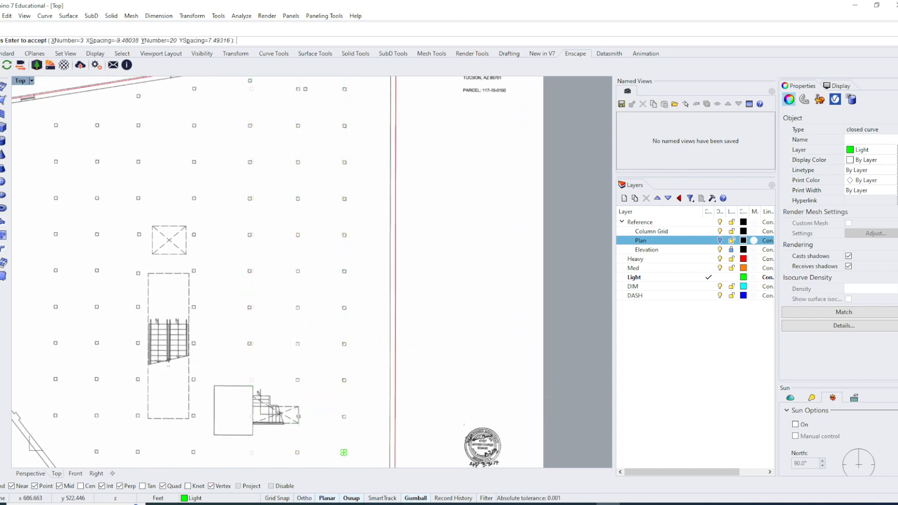
Examine the array preview against the drawn columns, from beyond the north wall down to the staircase
scroll(344, 453, down, 5)
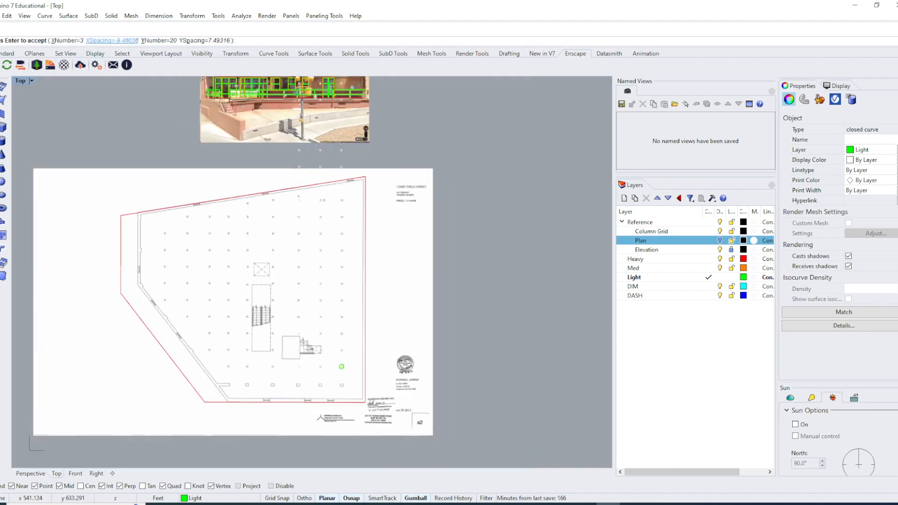
scroll(347, 198, up, 8)
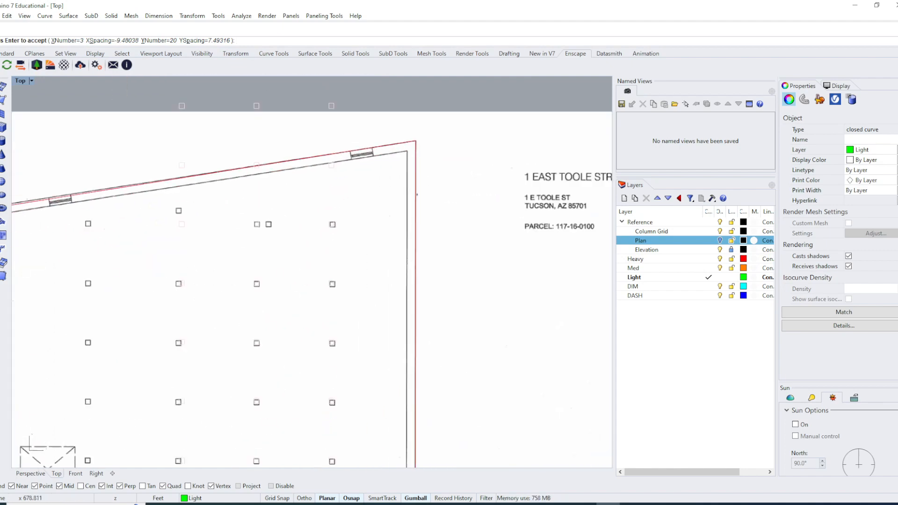
right_drag(347, 199, 484, 223)
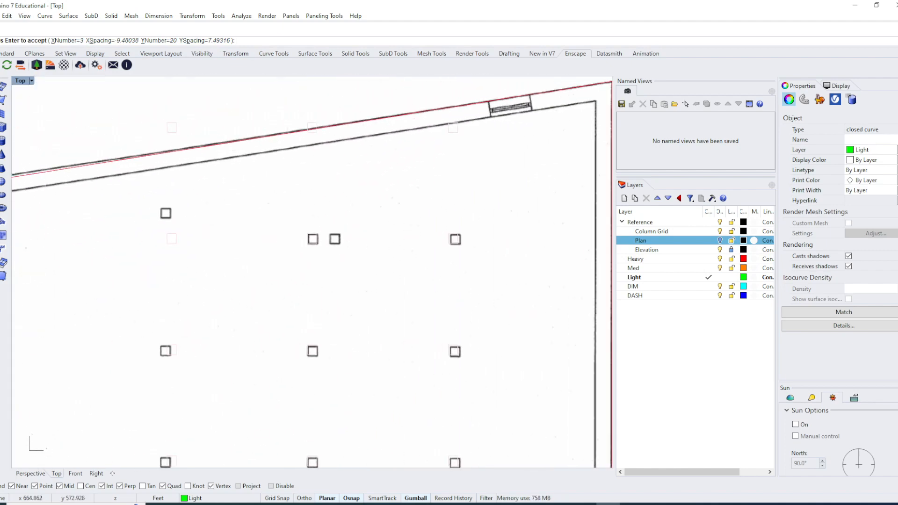
right_drag(261, 295, 286, 170)
right_drag(280, 342, 267, 226)
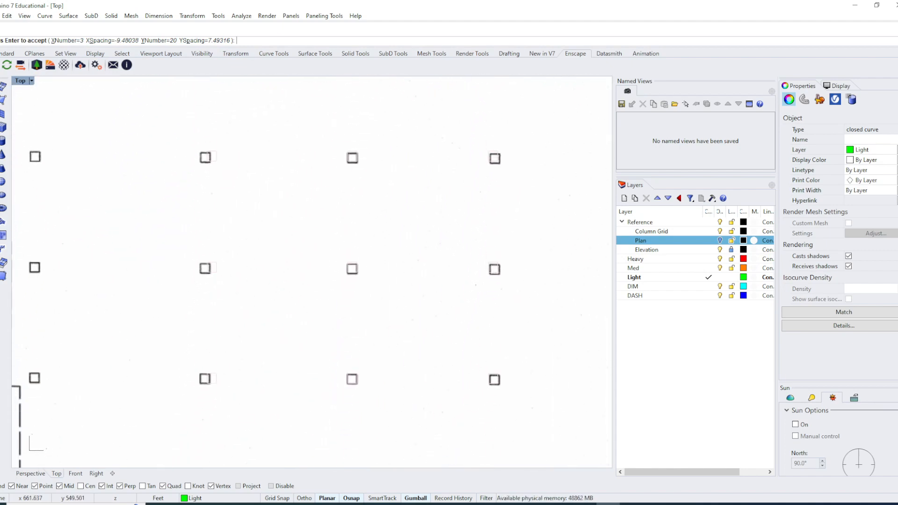
right_drag(257, 361, 254, 276)
right_drag(243, 314, 264, 210)
right_drag(281, 283, 267, 356)
scroll(261, 312, down, 4)
scroll(267, 356, down, 5)
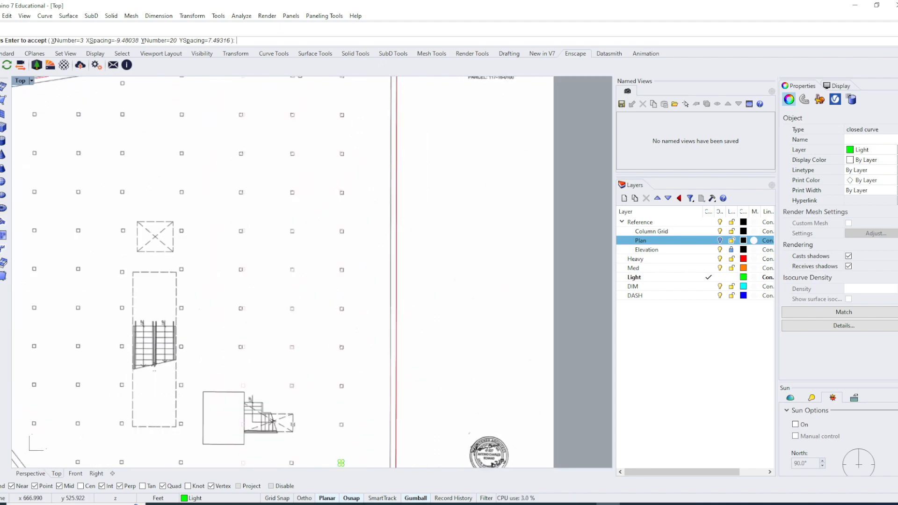
Accept the column array and deselect the traced column
key(Return)
scroll(297, 309, down, 5)
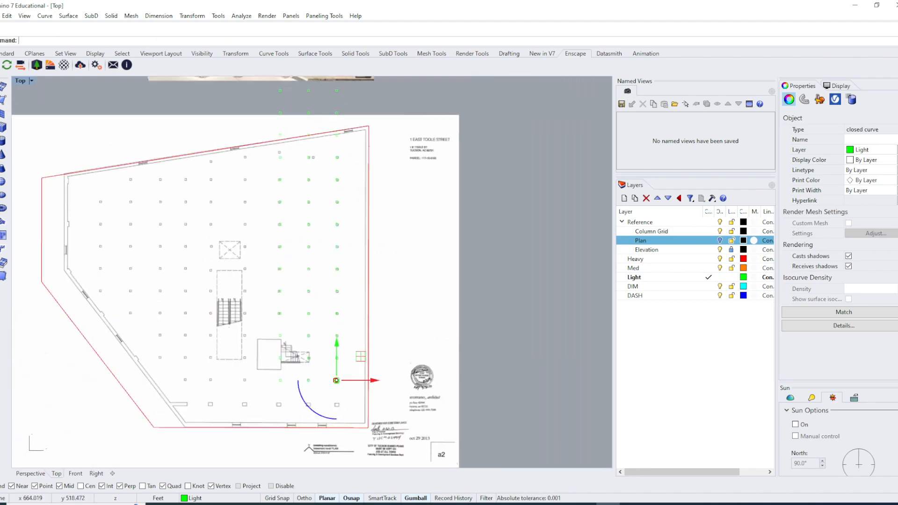
right_drag(298, 310, 287, 324)
click(455, 301)
right_drag(456, 302, 420, 295)
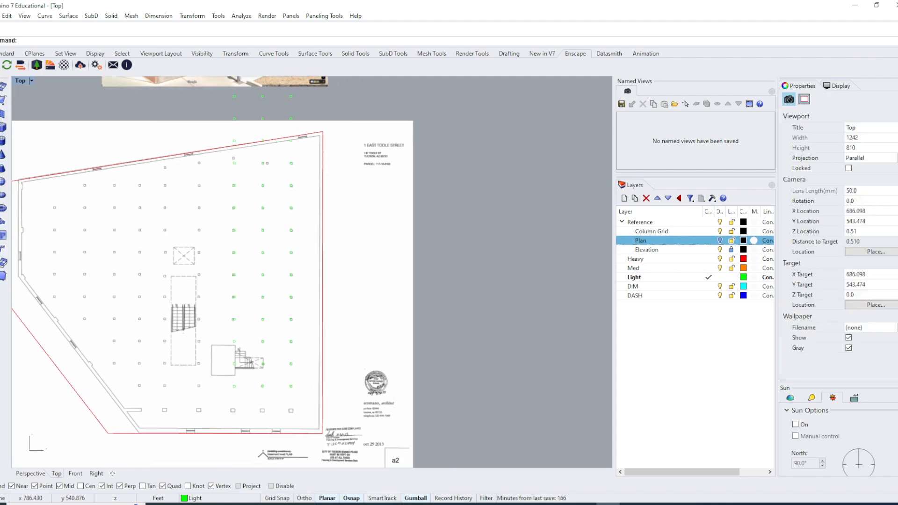
Hide the Reference layer so that only the traced curves and arrayed columns show
click(720, 222)
scroll(517, 144, down, 2)
right_drag(419, 120, 409, 264)
scroll(285, 126, up, 10)
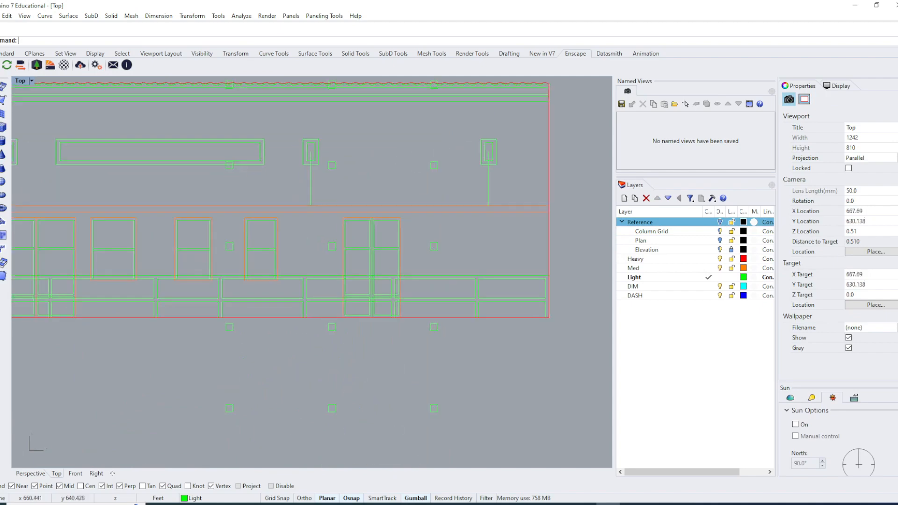
Delete the northernmost row of three arrayed columns overlapping the roofline of the traced elevation
scroll(225, 179, up, 12)
click(227, 174)
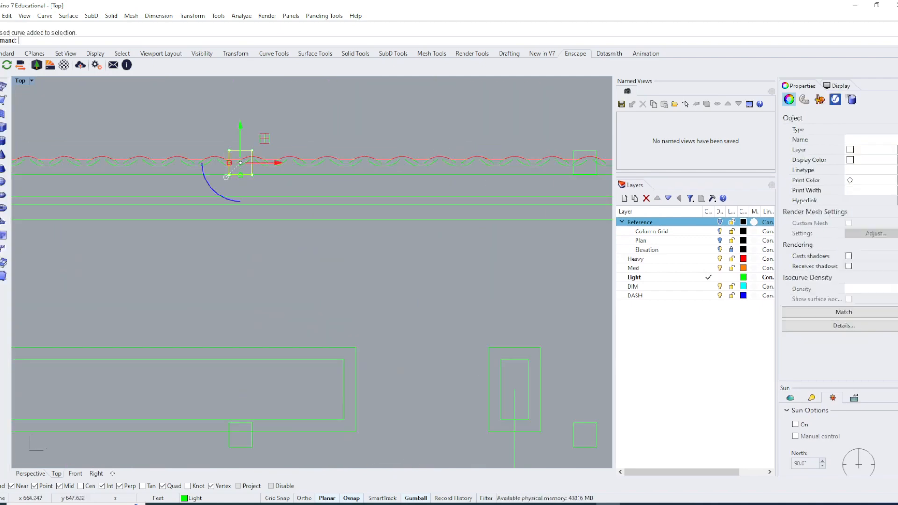
scroll(425, 166, down, 7)
shift+click(501, 163)
right_drag(524, 165, 311, 164)
shift+click(463, 164)
text(d)
key(space)
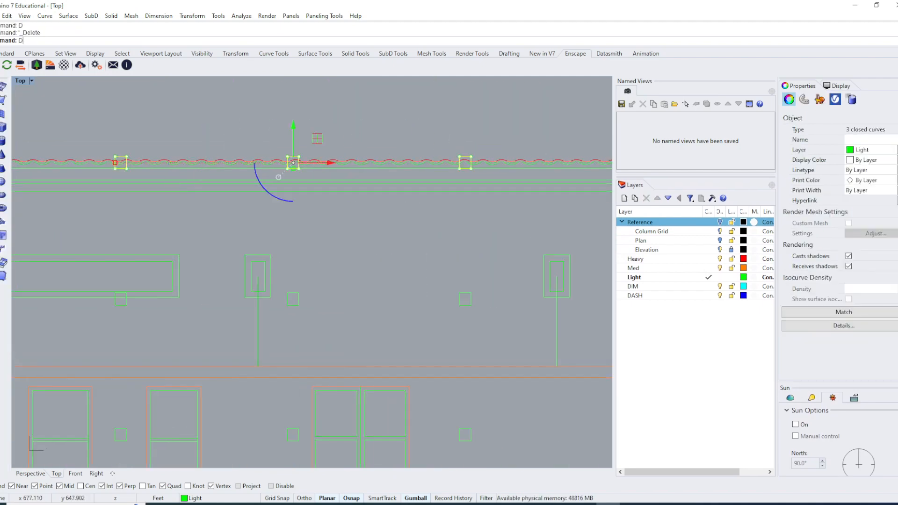
Delete the remaining arrayed columns lying on or beyond the building's sloping north outline
scroll(388, 154, down, 15)
right_drag(404, 330, 399, 197)
scroll(401, 194, up, 3)
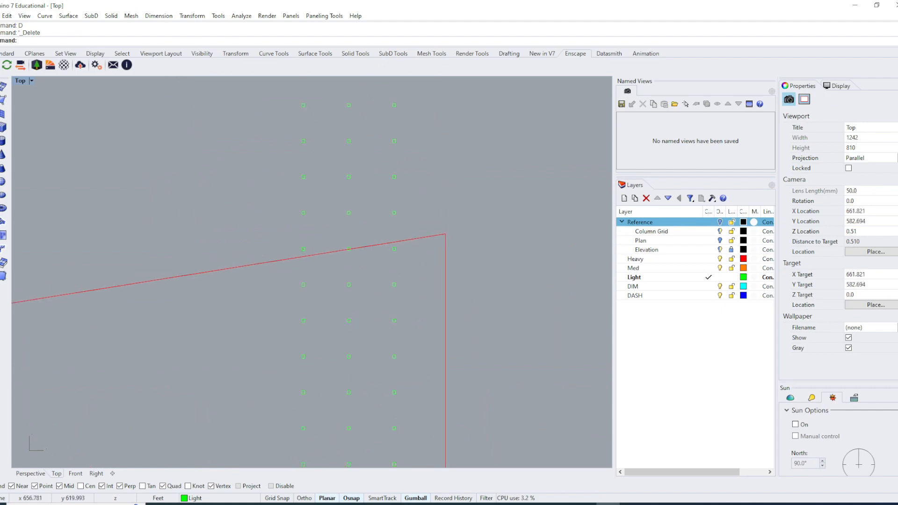
drag(288, 93, 422, 257)
text(d)
key(space)
right_drag(434, 295, 430, 268)
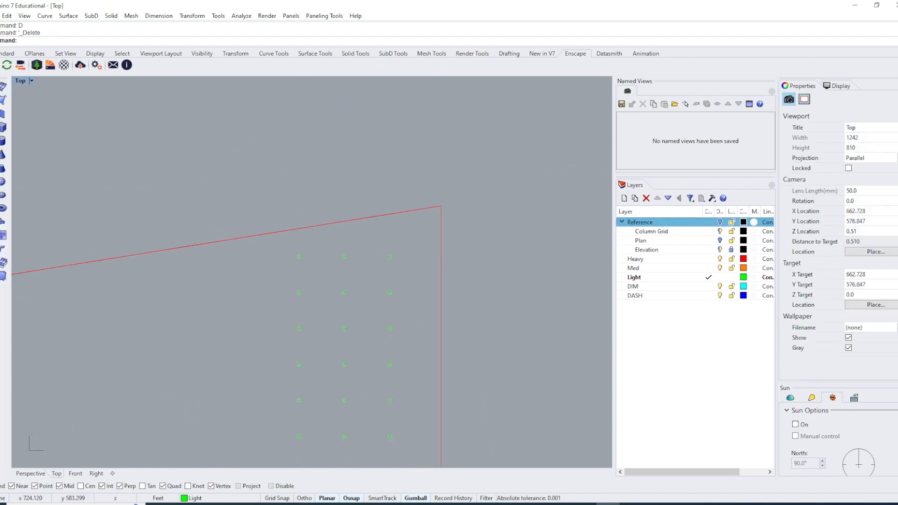
Show the Reference layer again and lock its Column Grid sublayer
click(721, 222)
click(732, 231)
right_drag(397, 317, 343, 80)
scroll(407, 283, down, 3)
scroll(367, 258, up, 3)
right_drag(337, 426, 335, 329)
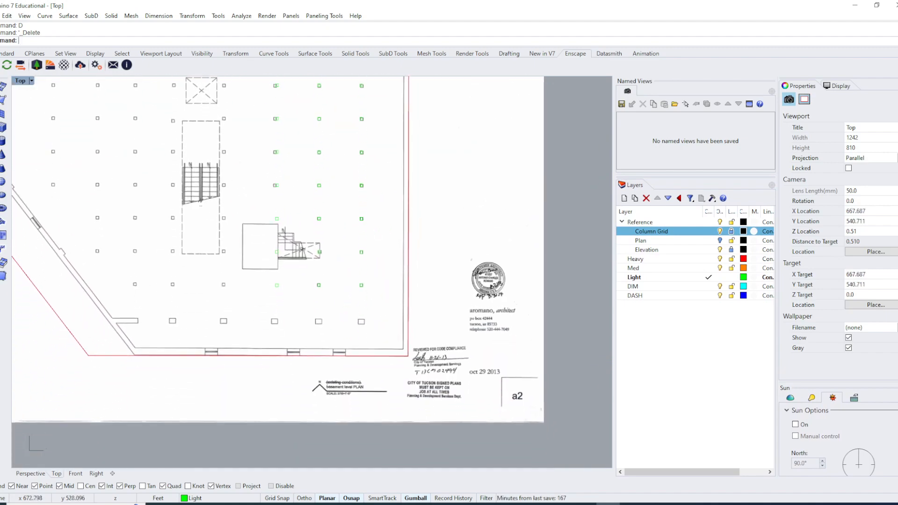
Delete the three southernmost copies in the westernmost arrayed line, around the small staircase, where the plan has no columns
scroll(307, 254, up, 4)
drag(235, 337, 273, 159)
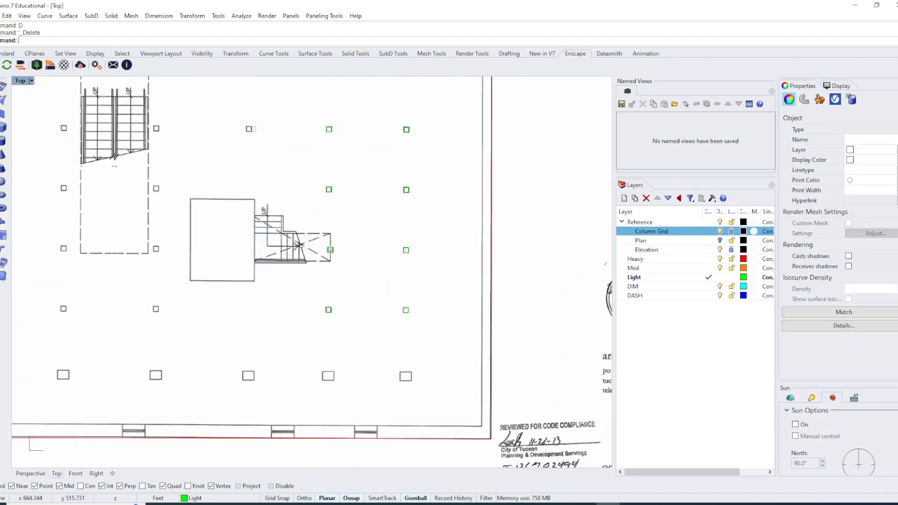
right_drag(271, 161, 272, 201)
scroll(326, 308, down, 10)
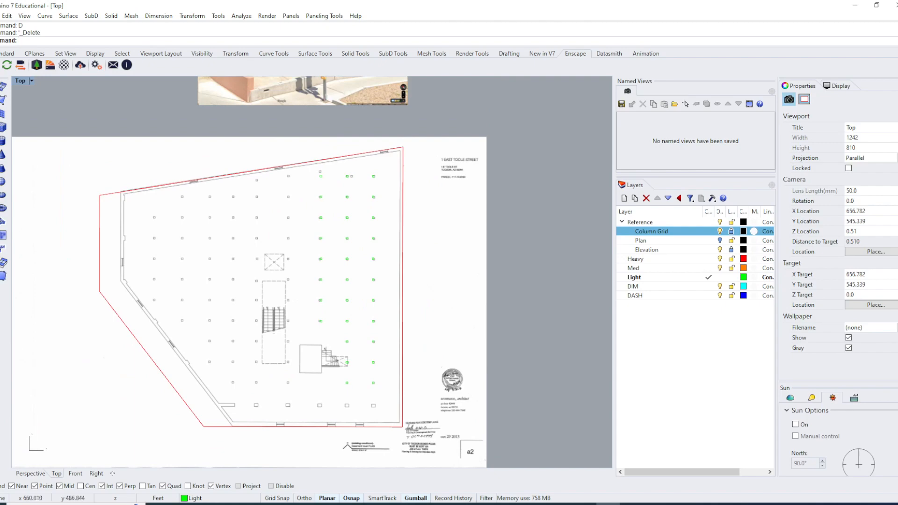
Review the text list of commands beside the site map to see which techniques remain to demonstrate
scroll(438, 314, down, 14)
right_drag(320, 429, 353, 348)
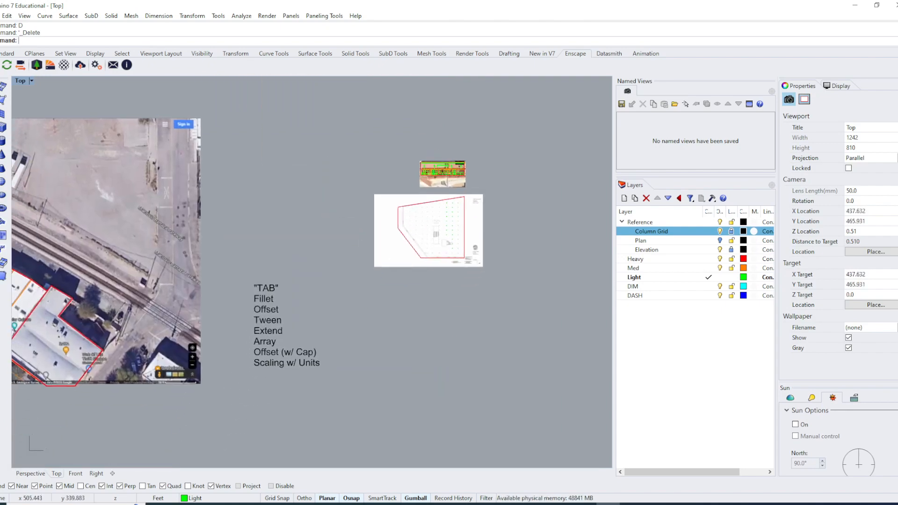
scroll(308, 332, up, 4)
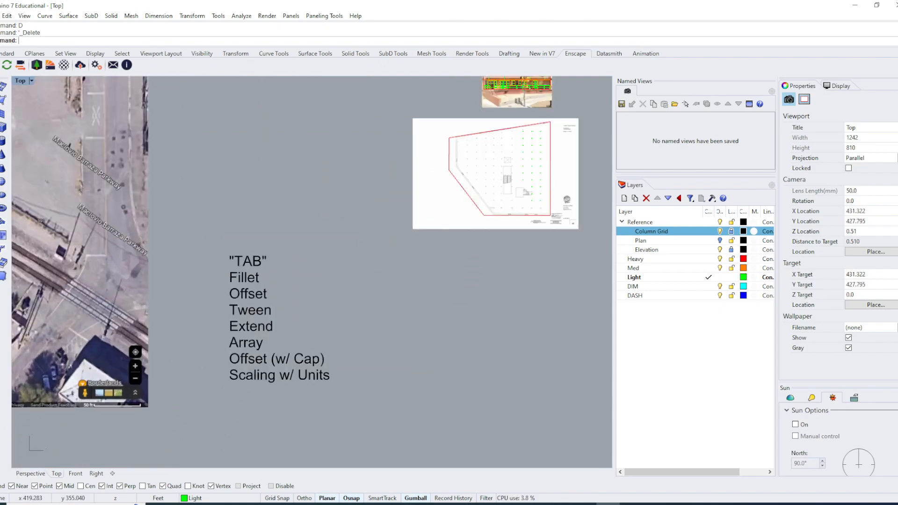
right_drag(485, 187, 526, 184)
scroll(453, 261, up, 10)
scroll(328, 290, down, 2)
right_drag(327, 290, 469, 227)
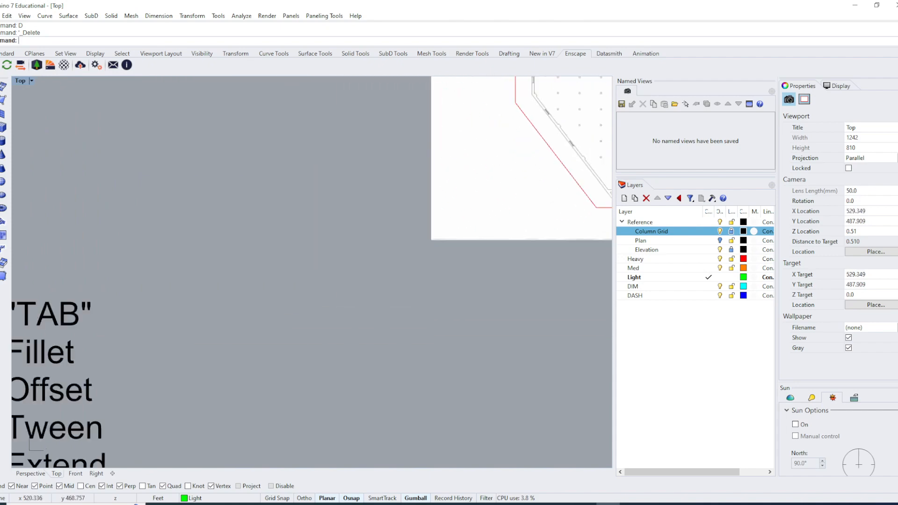
right_drag(269, 349, 394, 270)
scroll(391, 299, down, 4)
right_drag(335, 308, 339, 272)
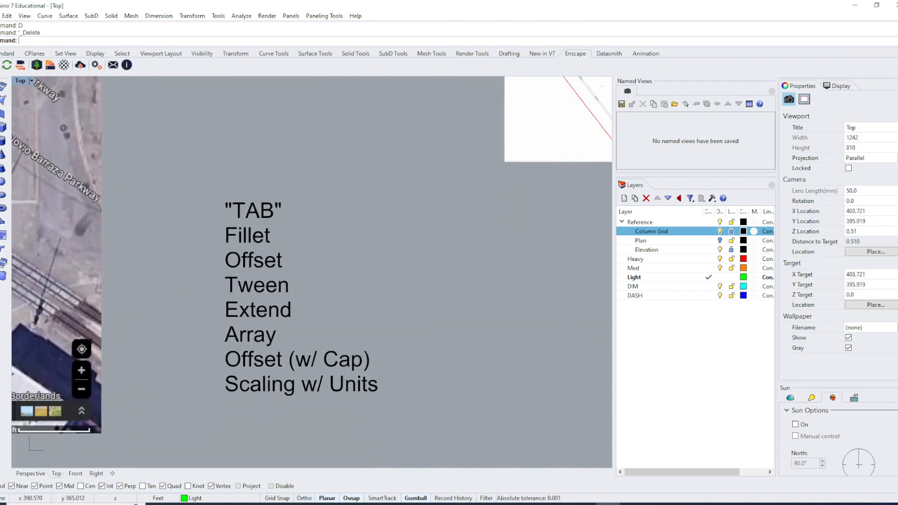
right_drag(270, 361, 256, 395)
scroll(258, 396, down, 6)
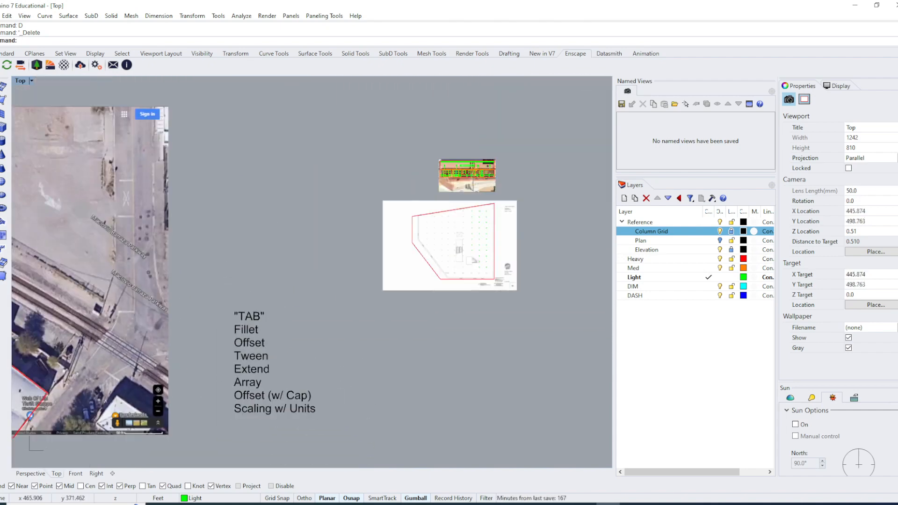
Examine the large rectangular columns drawn along the plan's south wall
right_drag(347, 320, 310, 354)
scroll(450, 287, up, 5)
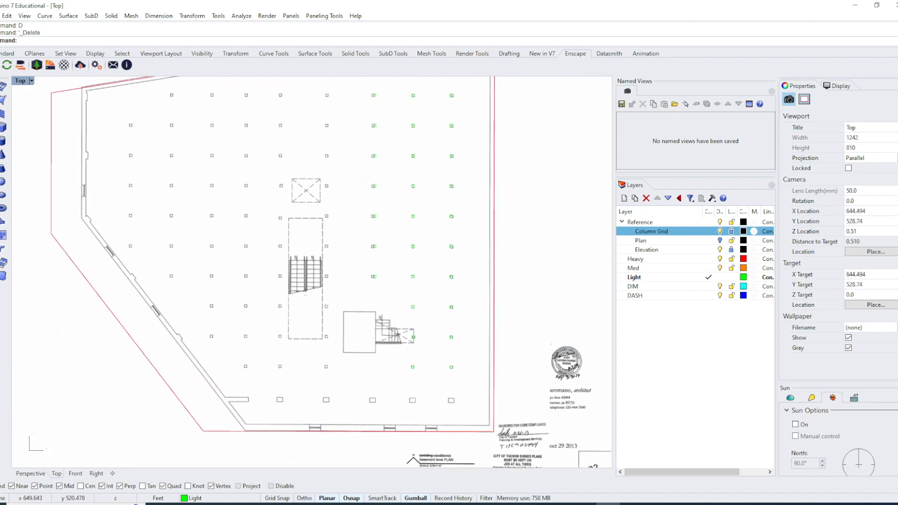
right_drag(304, 383, 274, 339)
scroll(291, 361, up, 13)
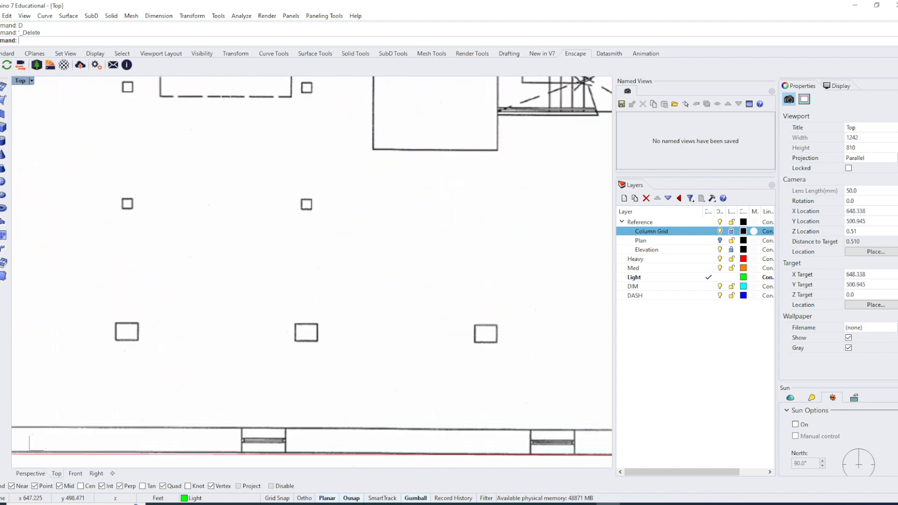
Hide the Column Grid sublayer and show the Plan sublayer under Reference
right_click(303, 341)
scroll(302, 341, up, 4)
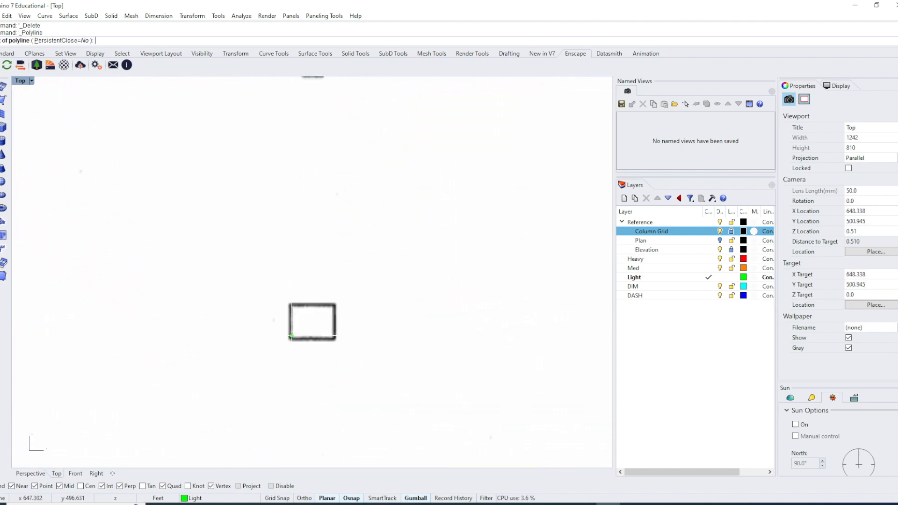
scroll(291, 335, down, 10)
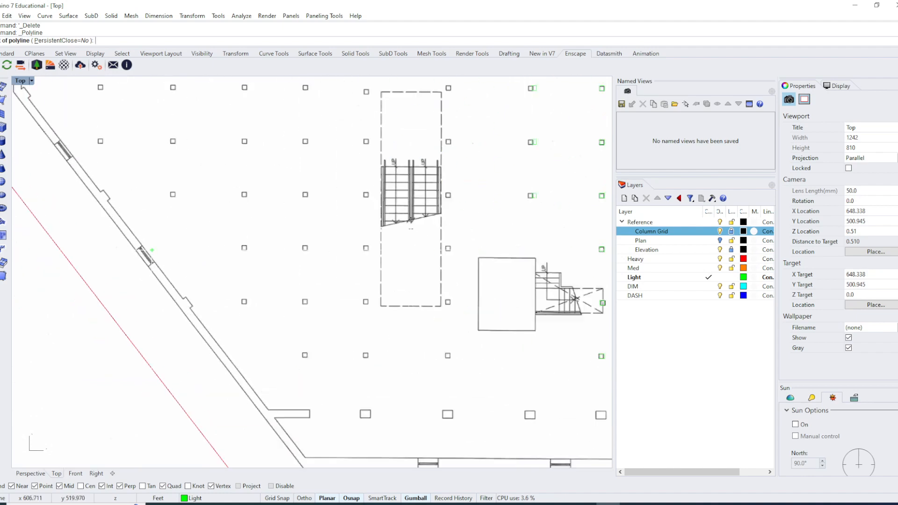
scroll(432, 314, down, 10)
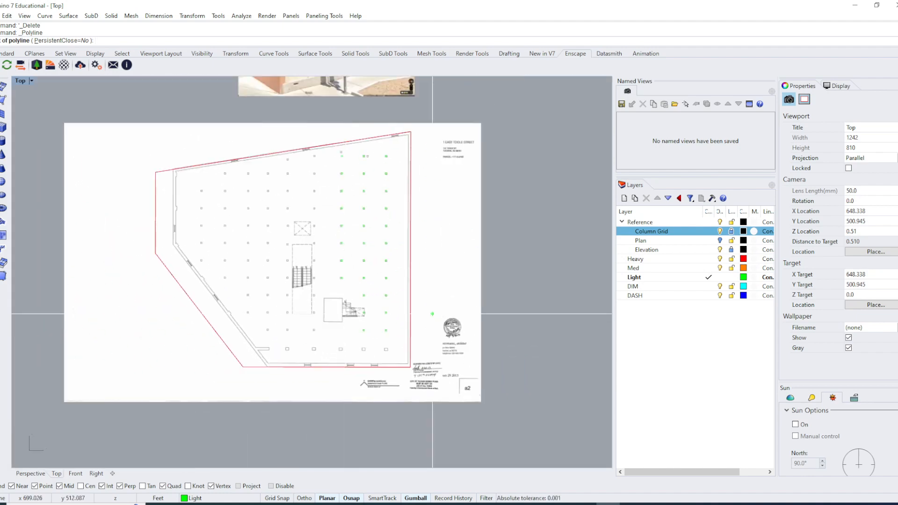
click(720, 231)
click(720, 241)
scroll(488, 265, down, 5)
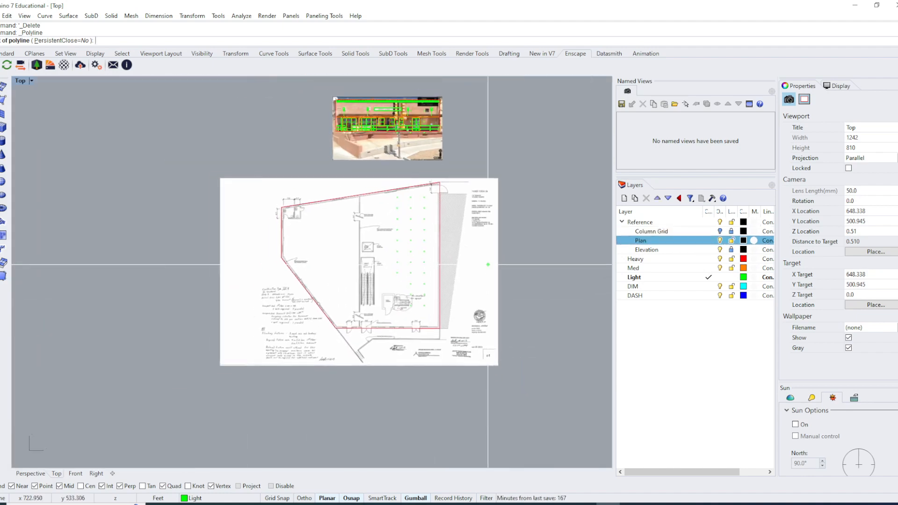
Trace the inner wall line of the Vault/Storage room with an open polyline running from one door jamb around to the other
scroll(416, 280, up, 7)
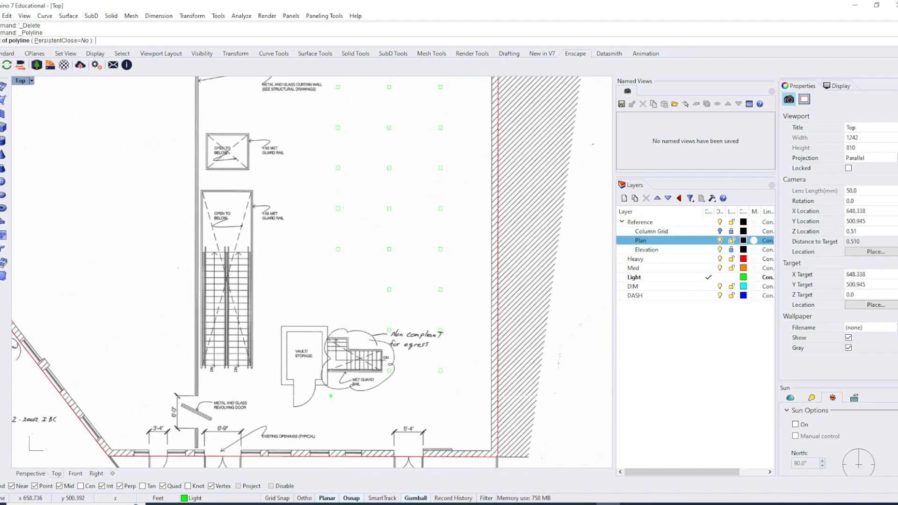
scroll(331, 396, up, 6)
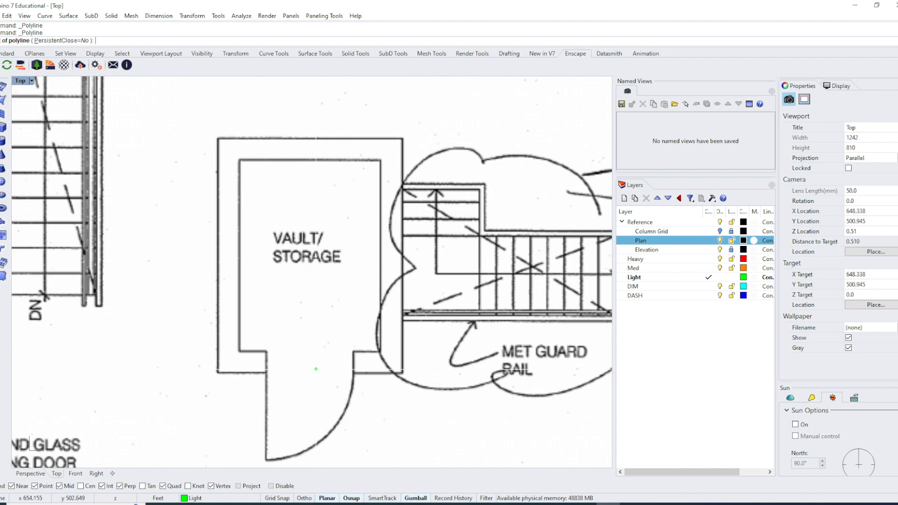
click(265, 351)
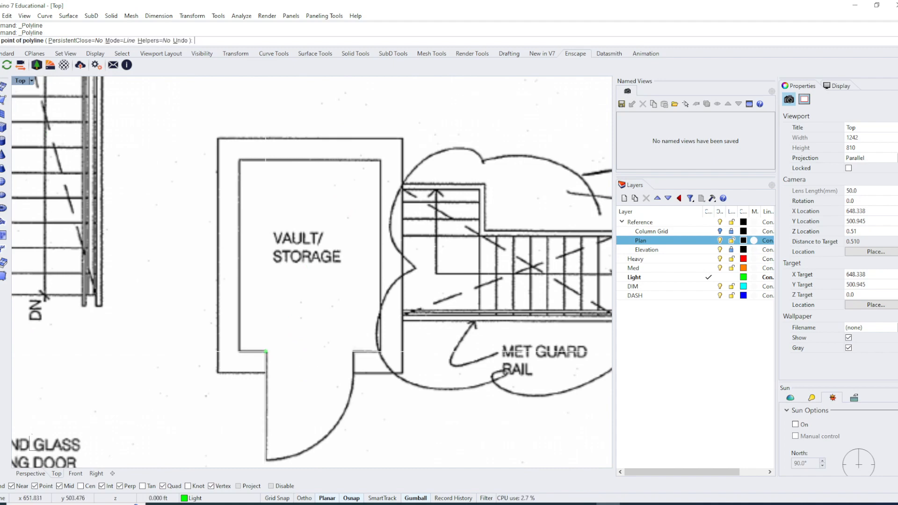
click(239, 351)
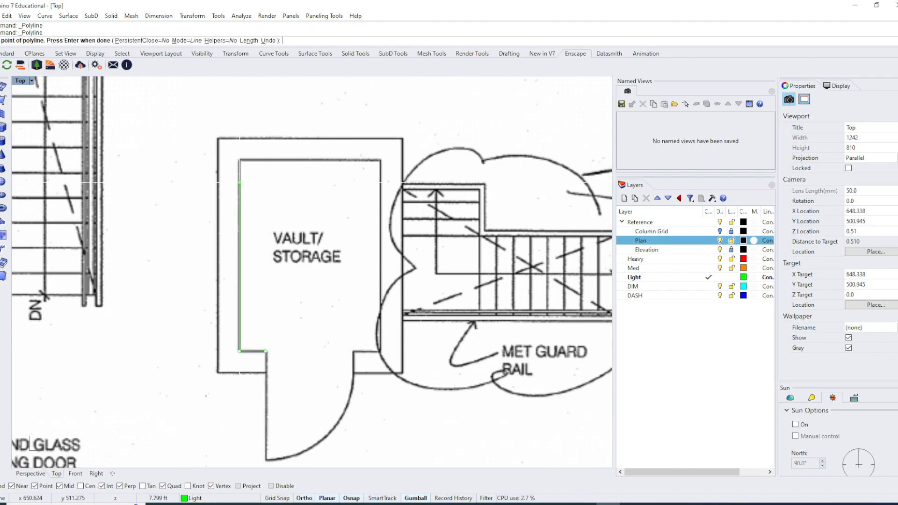
click(239, 159)
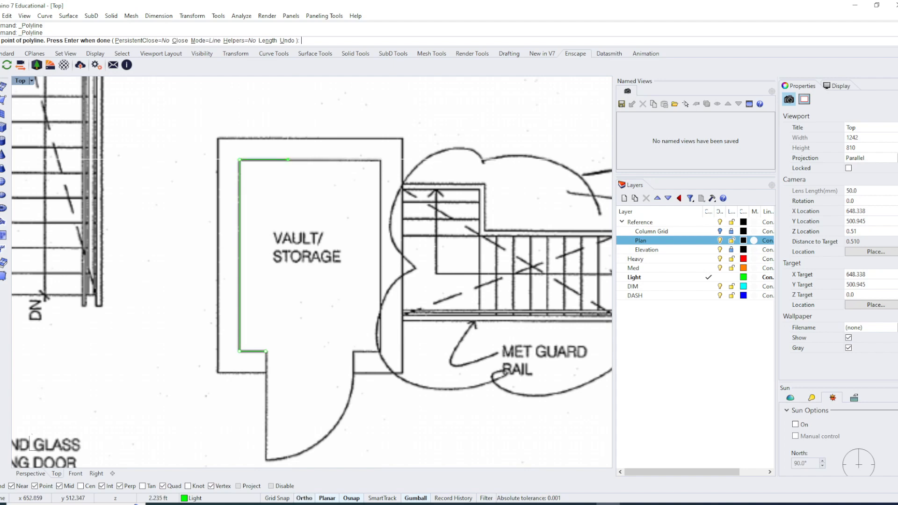
click(380, 159)
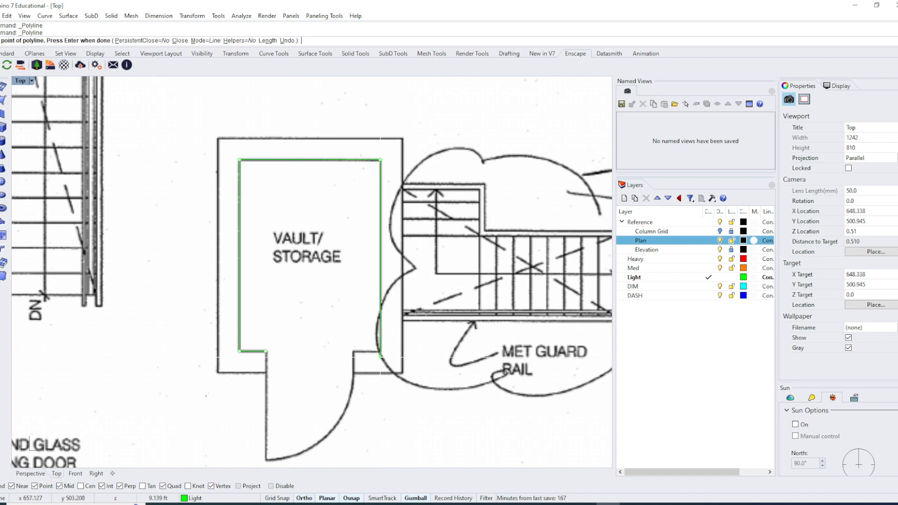
click(380, 351)
shift+click(355, 351)
key(Return)
scroll(361, 365, down, 2)
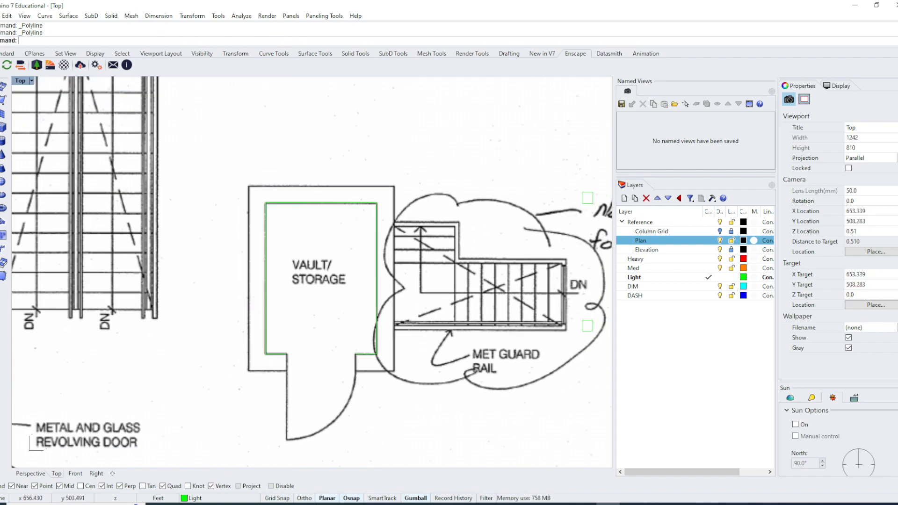
Start an Offset of the vault's inner wall polyline with the Cap option set to Flat
click(364, 354)
click(393, 380)
right_drag(327, 384, 271, 352)
scroll(271, 352, down, 2)
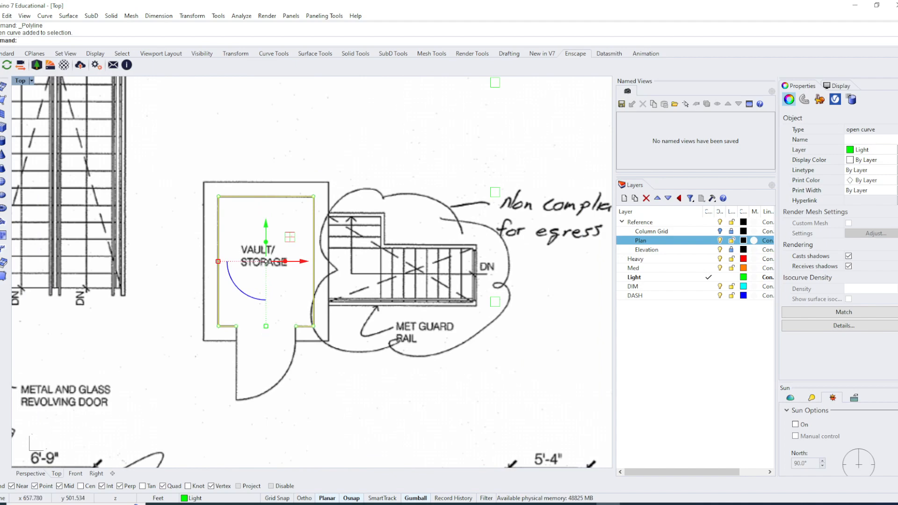
scroll(241, 335, up, 3)
scroll(253, 333, down, 2)
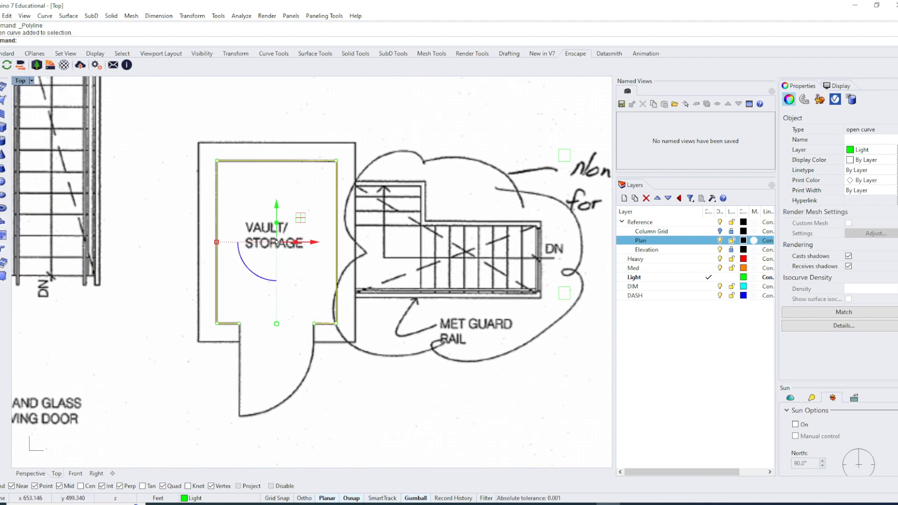
key(Return)
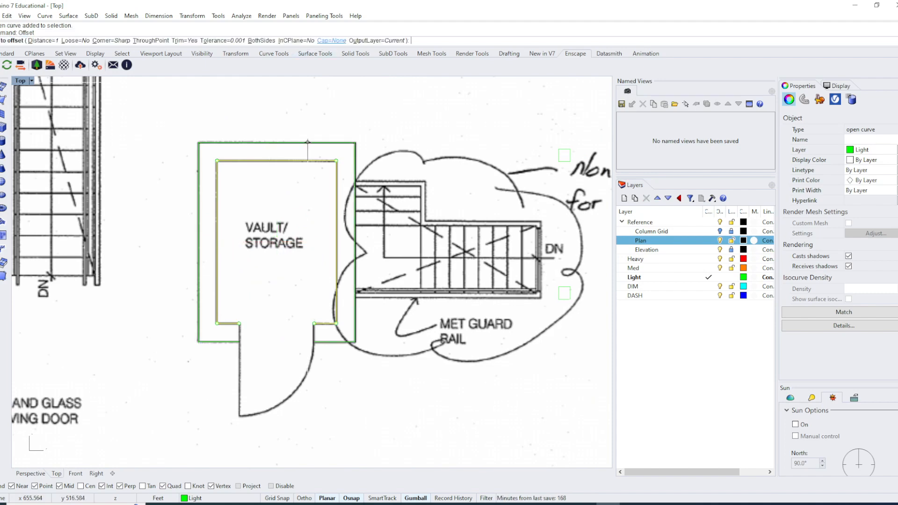
text(c)
key(Return)
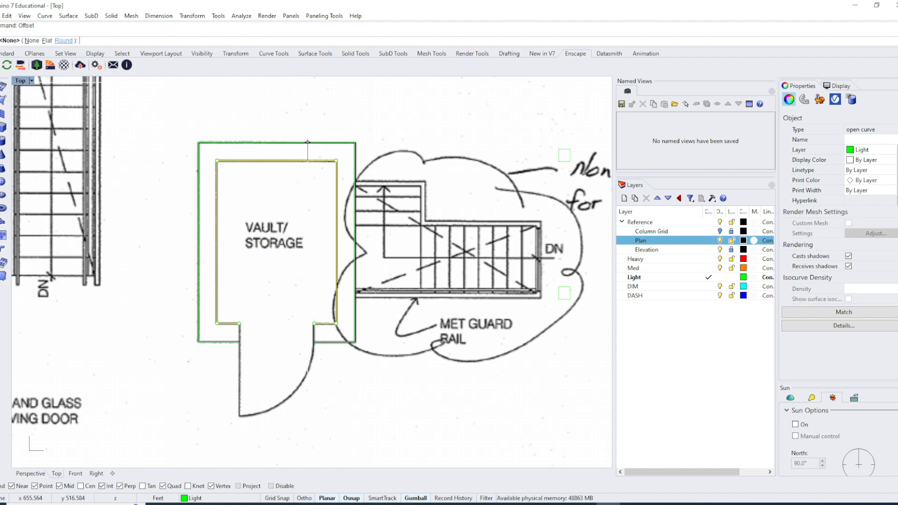
click(47, 40)
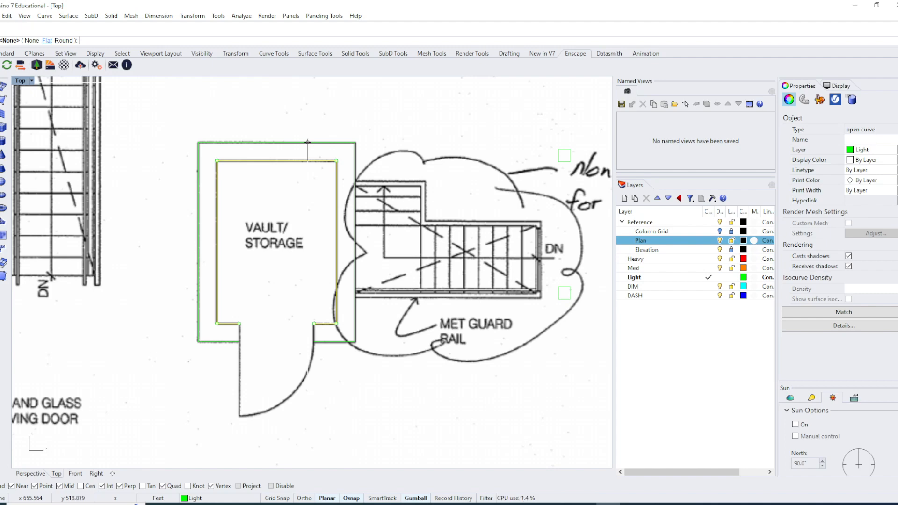
right_drag(318, 231, 295, 196)
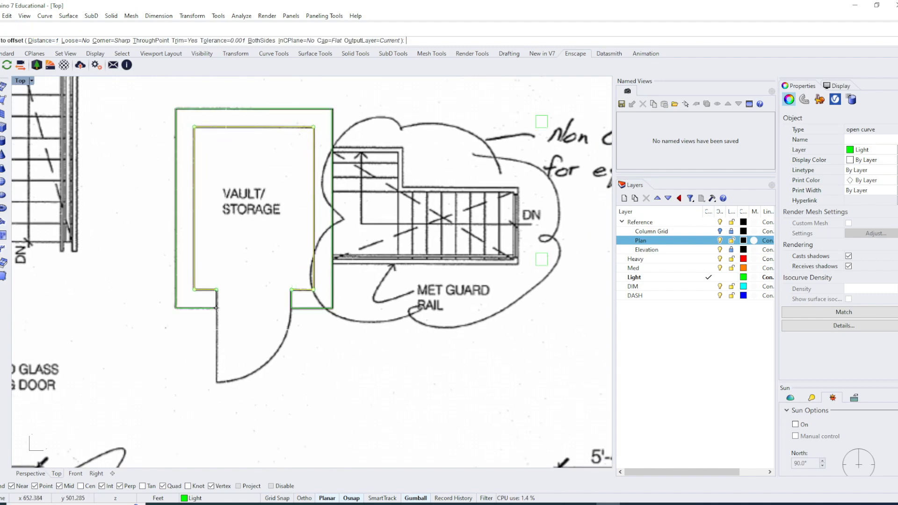
Set the offset distance to the vault's wall thickness, about 1 ft, picked from the plan, and place the capped offset on the outside
scroll(216, 308, up, 3)
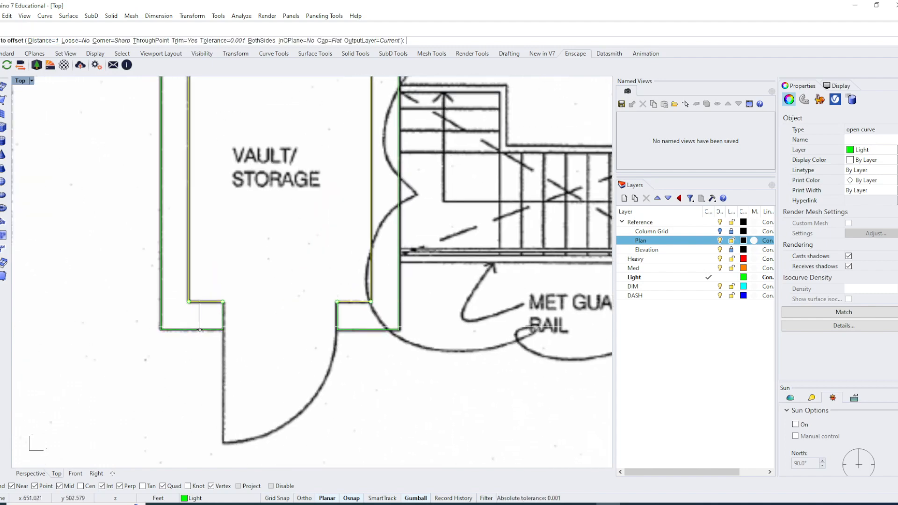
right_drag(200, 330, 204, 357)
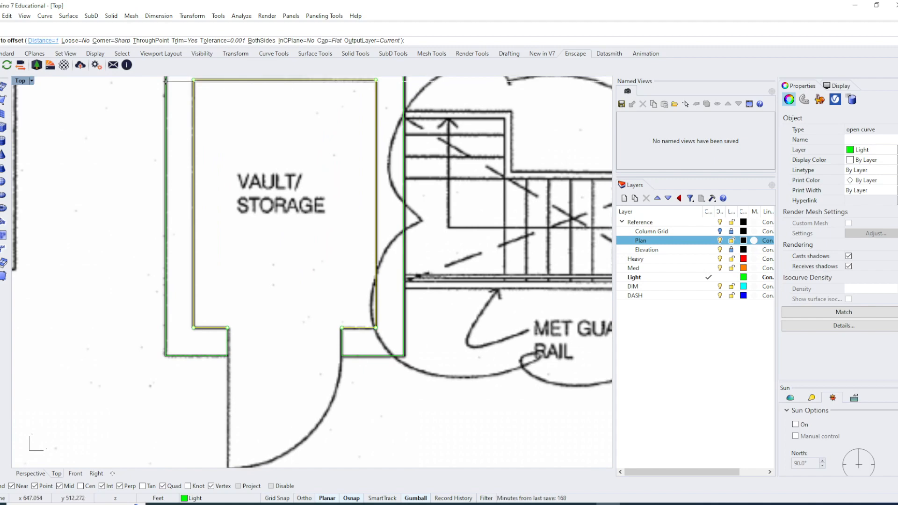
click(43, 41)
click(193, 258)
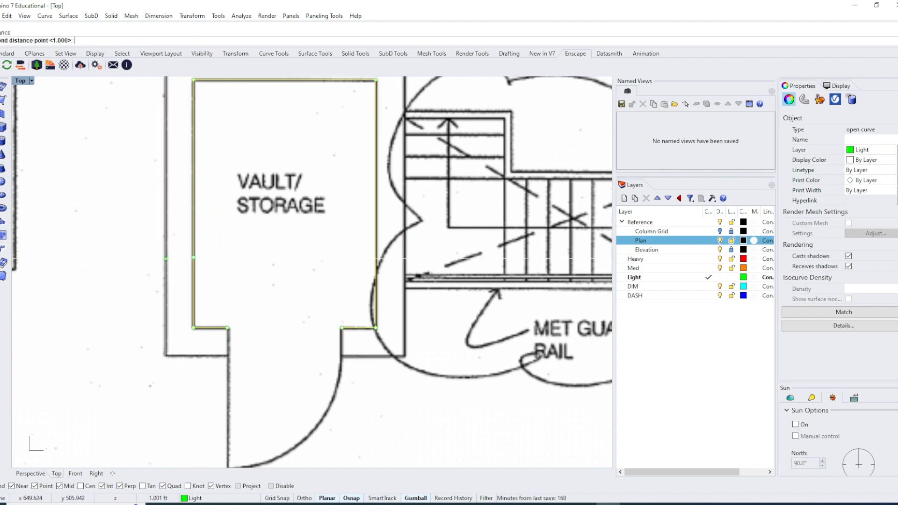
click(166, 258)
scroll(166, 356, down, 3)
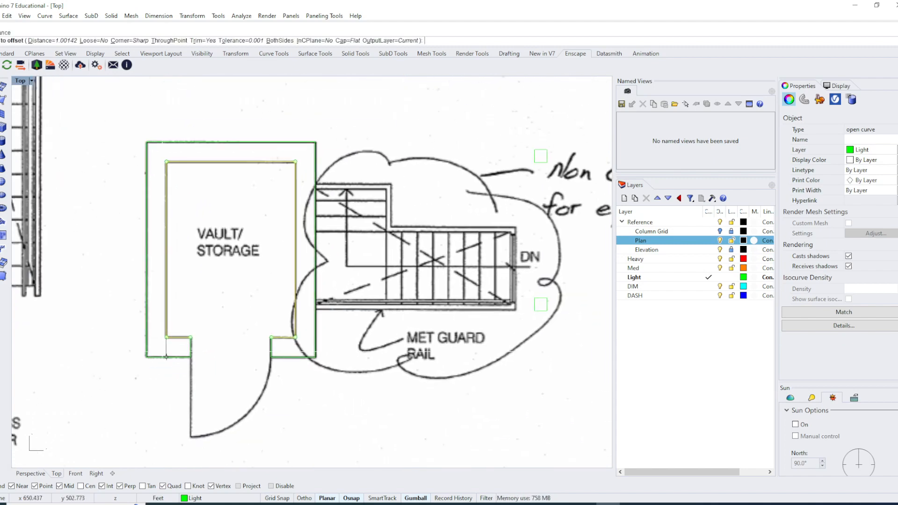
click(181, 349)
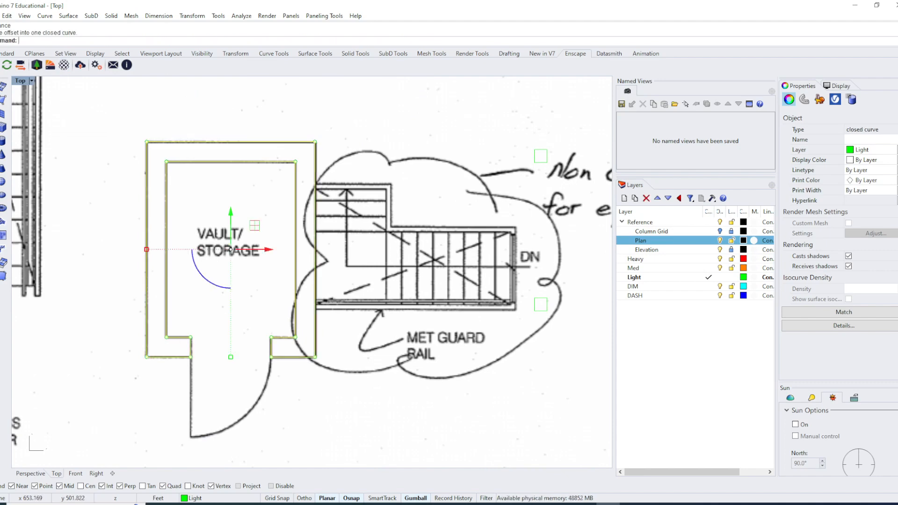
Check the capped vault wall curve and review the text list of commands beside the site map
scroll(231, 249, down, 2)
scroll(225, 234, up, 5)
scroll(217, 214, down, 3)
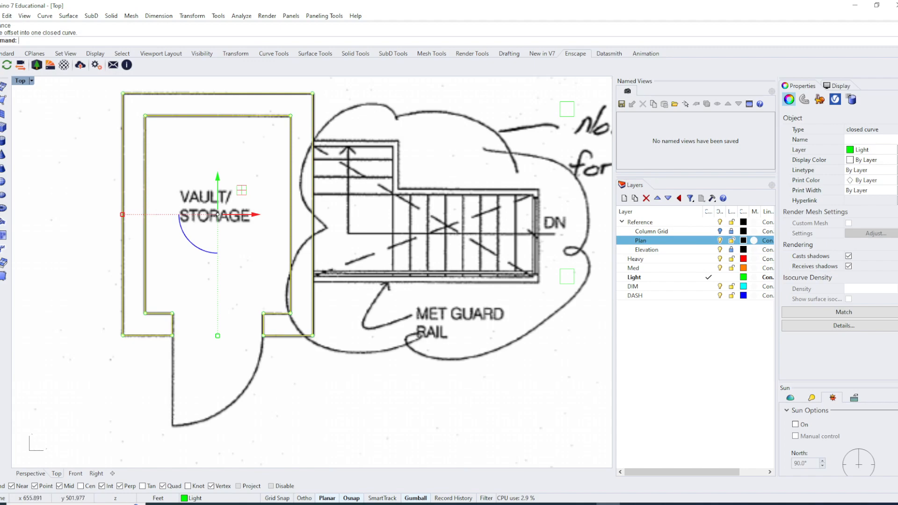
scroll(270, 339, up, 2)
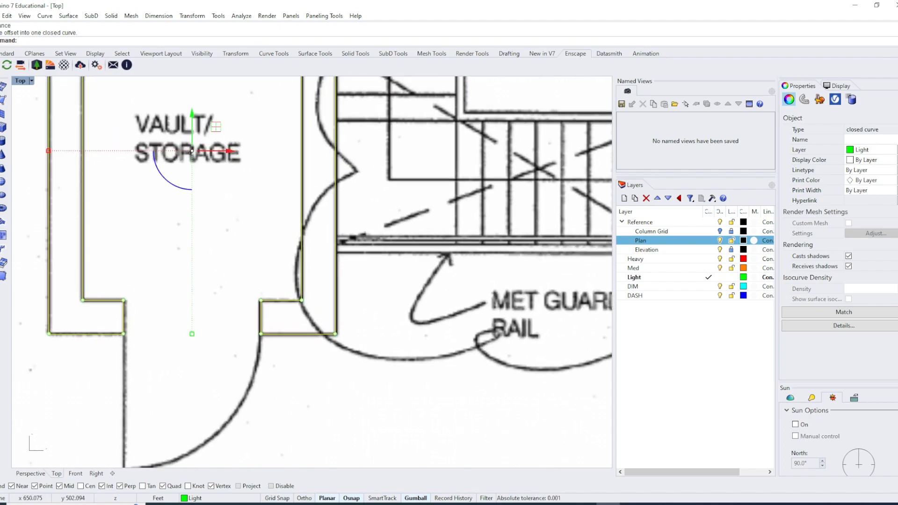
scroll(190, 272, down, 5)
click(224, 291)
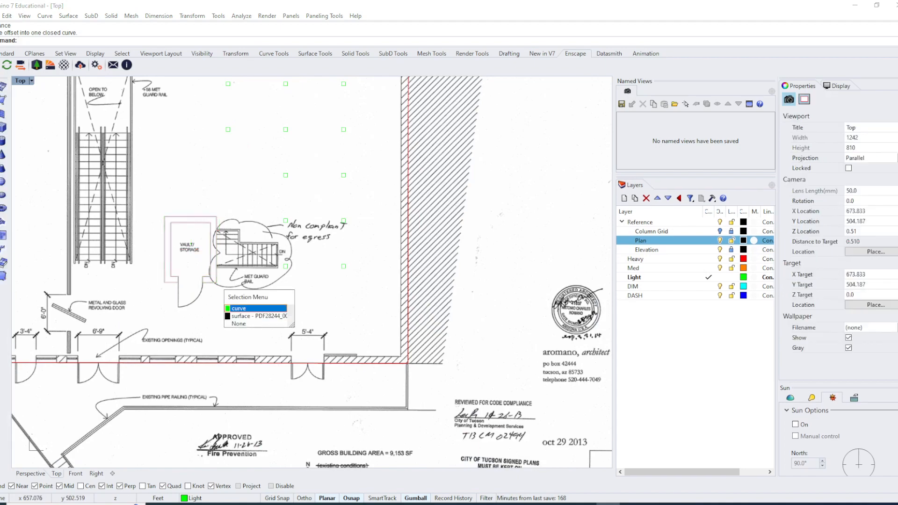
click(259, 308)
scroll(304, 296, down, 5)
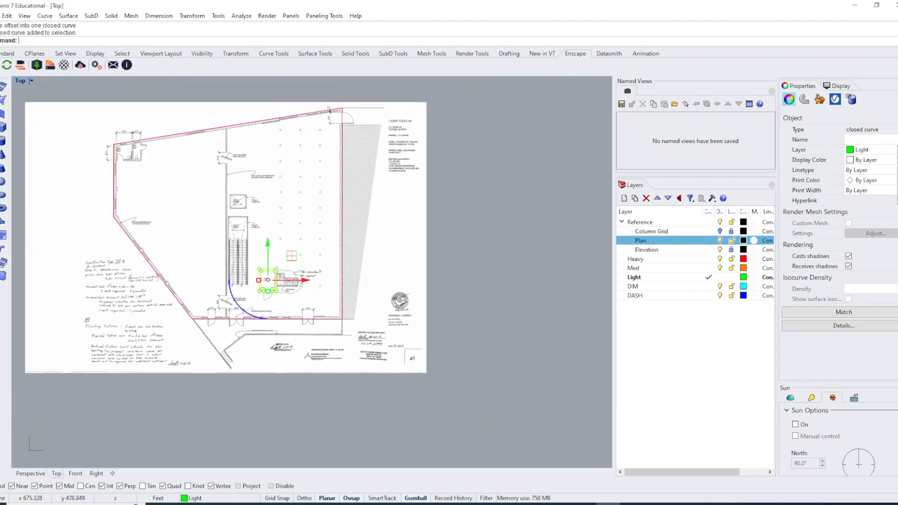
key(Escape)
right_drag(413, 263, 421, 260)
scroll(420, 260, down, 9)
scroll(208, 360, up, 5)
right_drag(128, 363, 206, 263)
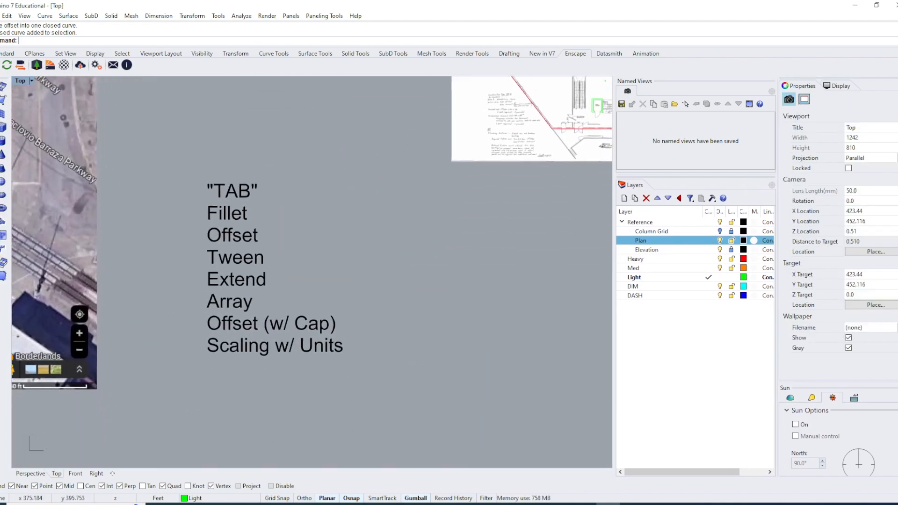
right_drag(389, 192, 149, 361)
Offset the red building outline inward by the south wall's thickness, about 1.23 ft, picked from the plan beside the double doors
scroll(397, 310, up, 16)
scroll(313, 212, up, 8)
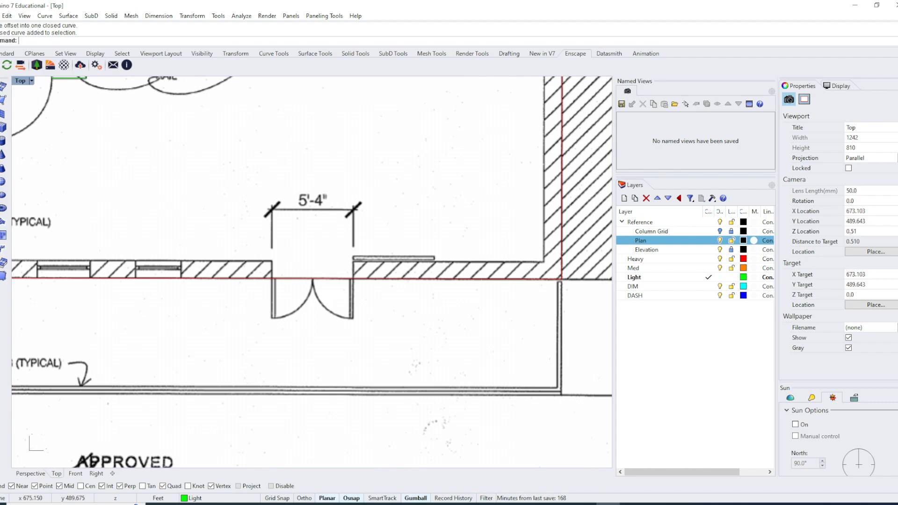
right_drag(343, 271, 339, 311)
click(339, 319)
click(359, 348)
right_drag(396, 287, 380, 300)
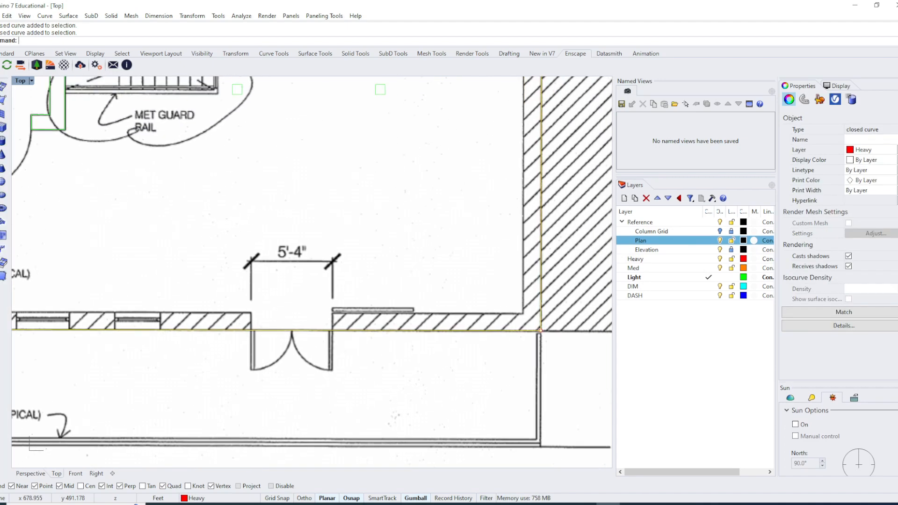
key(Return)
scroll(372, 340, up, 4)
scroll(190, 307, up, 5)
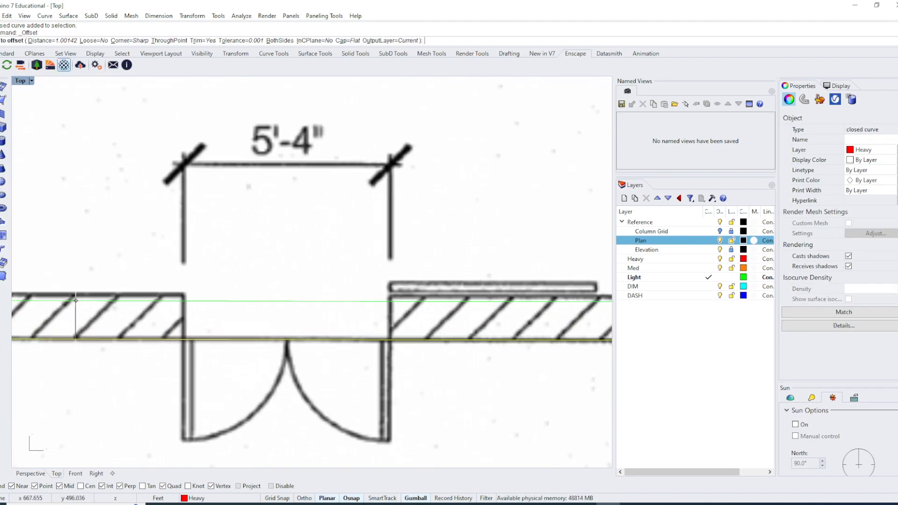
click(52, 41)
click(142, 339)
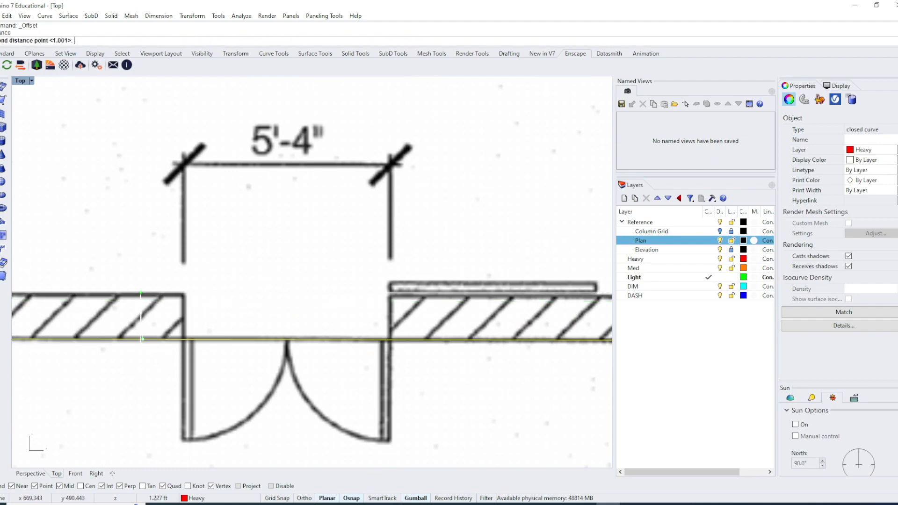
click(141, 293)
scroll(184, 294, down, 2)
click(211, 304)
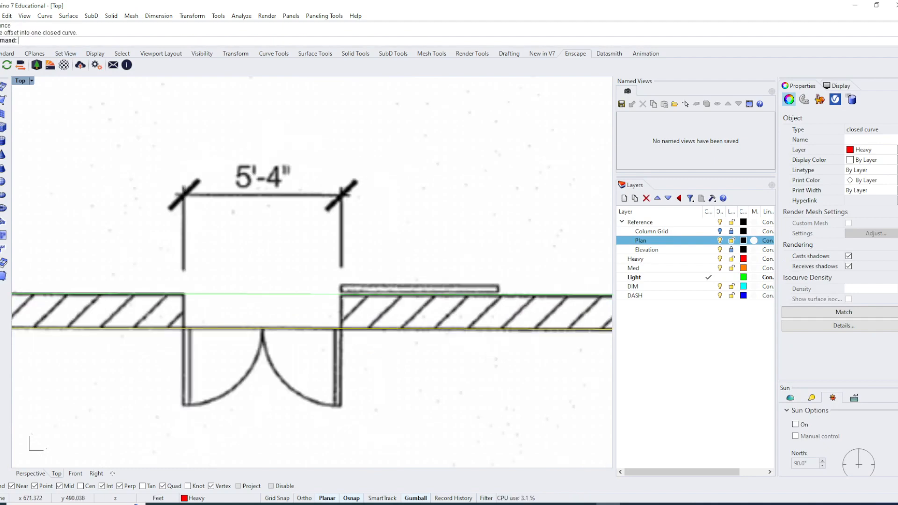
Make Heavy the current layer and move the outer and inner building outlines onto it
scroll(229, 303, down, 2)
shift+click(250, 305)
click(272, 323)
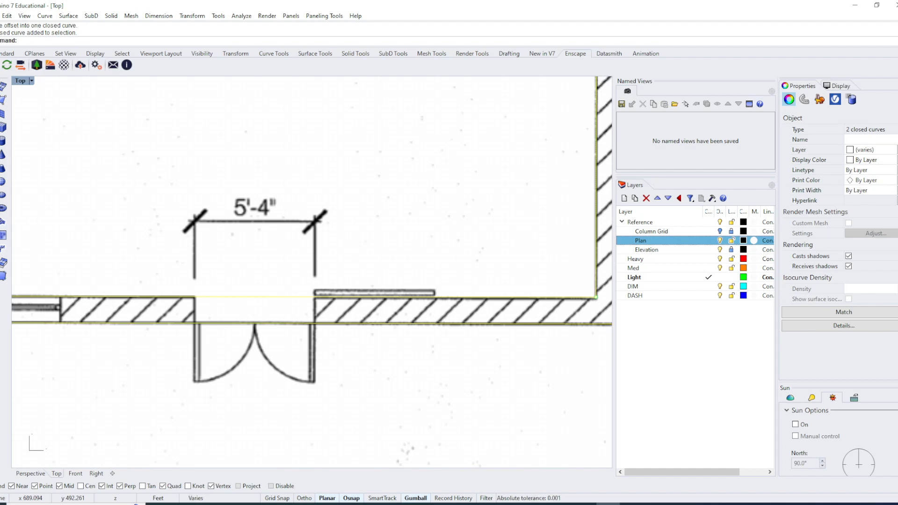
double_click(635, 259)
right_drag(260, 313, 284, 341)
key(Escape)
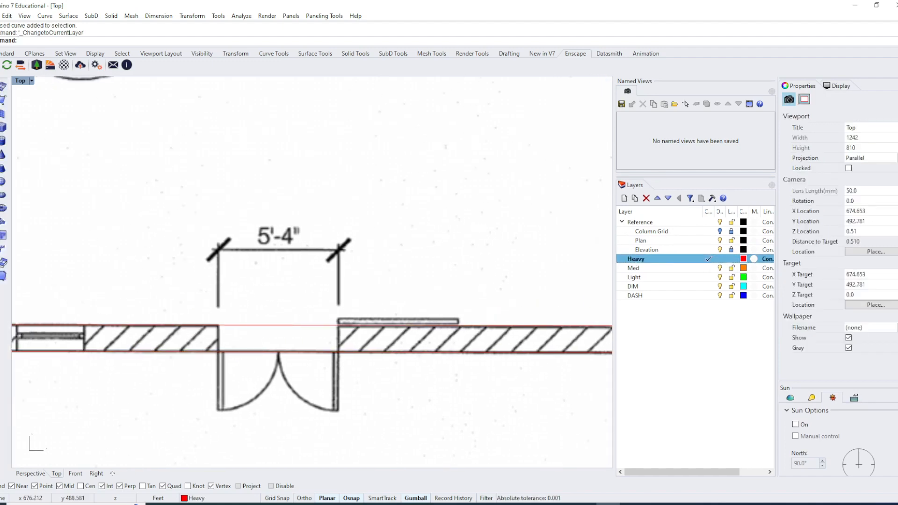
Draw a vertical line crossing the south wall at the east jamb of the 5'-4" double-door opening
text(pl)
key(Return)
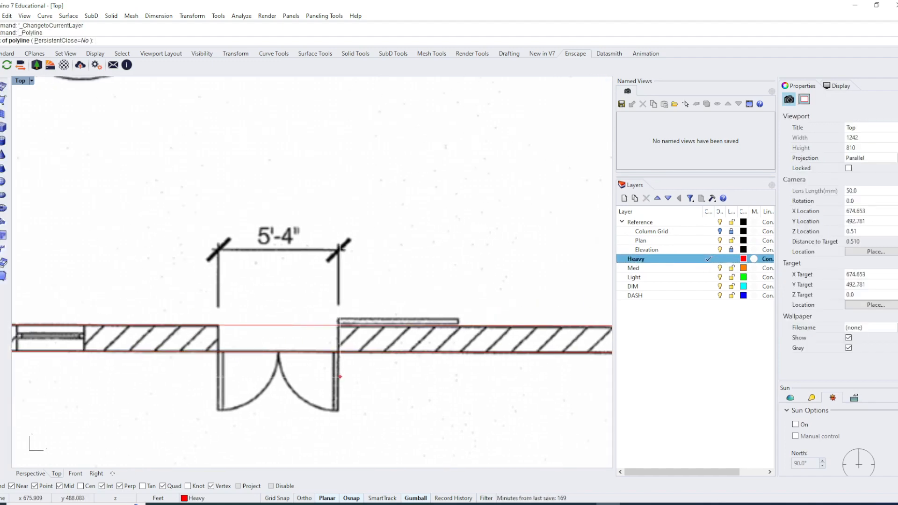
click(340, 377)
click(340, 285)
key(Return)
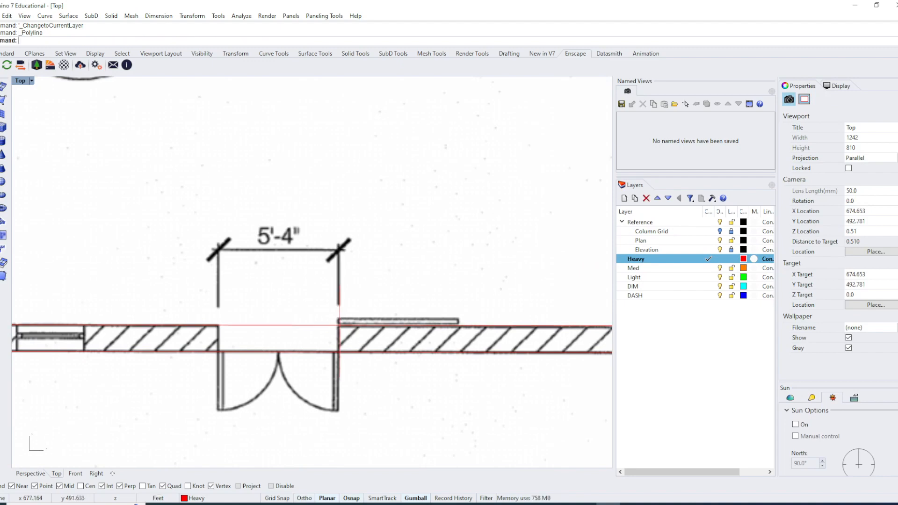
Hide the Reference layer and offset the door jamb line 5'4" to the west with a flat cap
click(720, 222)
right_drag(370, 327, 423, 305)
scroll(370, 314, down, 2)
click(399, 318)
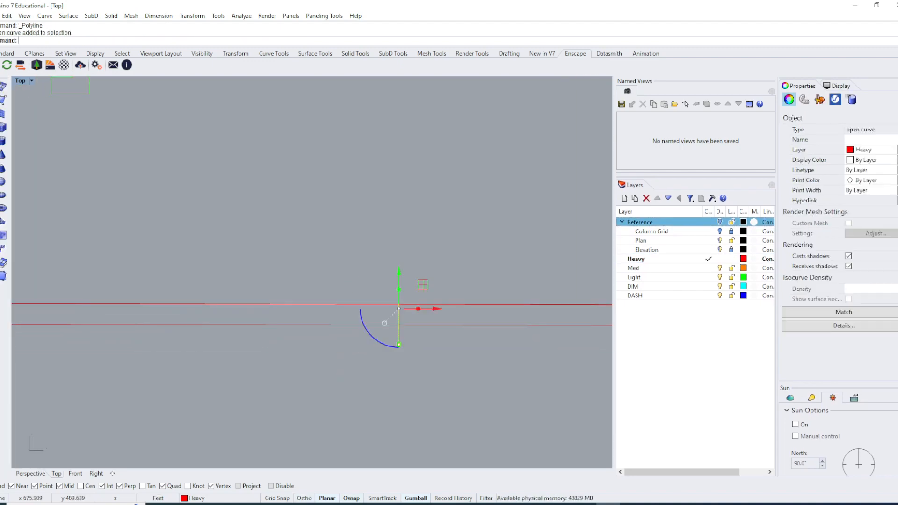
text(Offset)
key(Return)
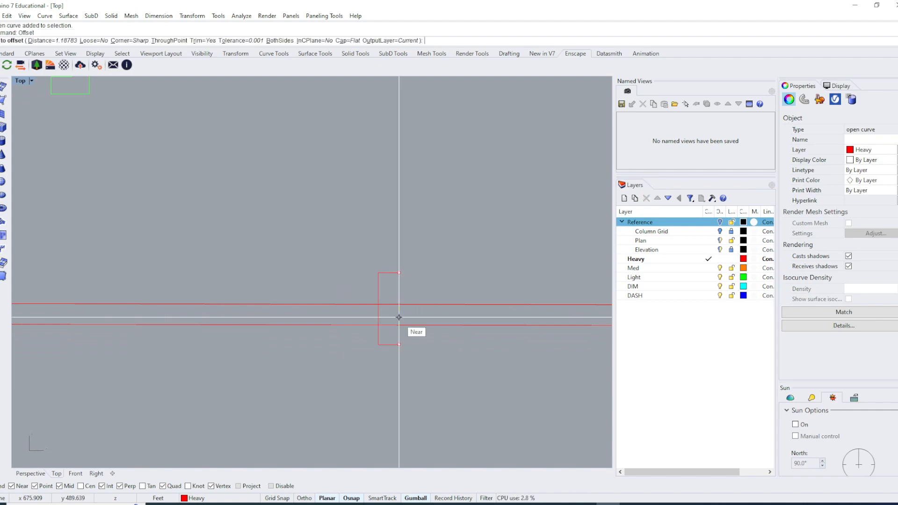
click(720, 223)
right_drag(359, 279, 339, 285)
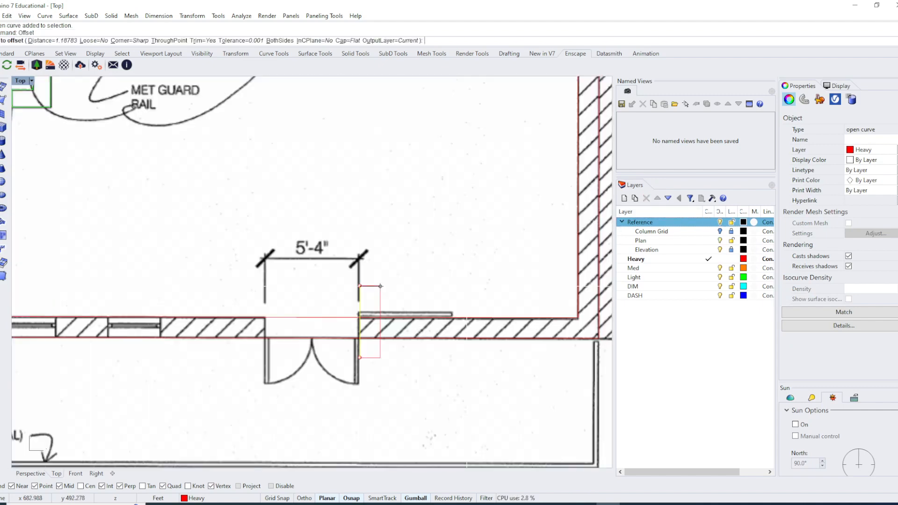
click(720, 223)
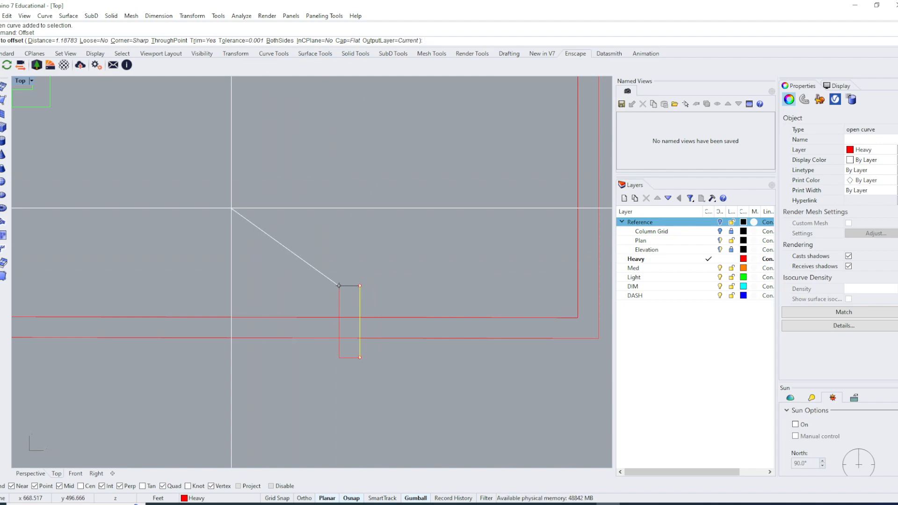
text(5)
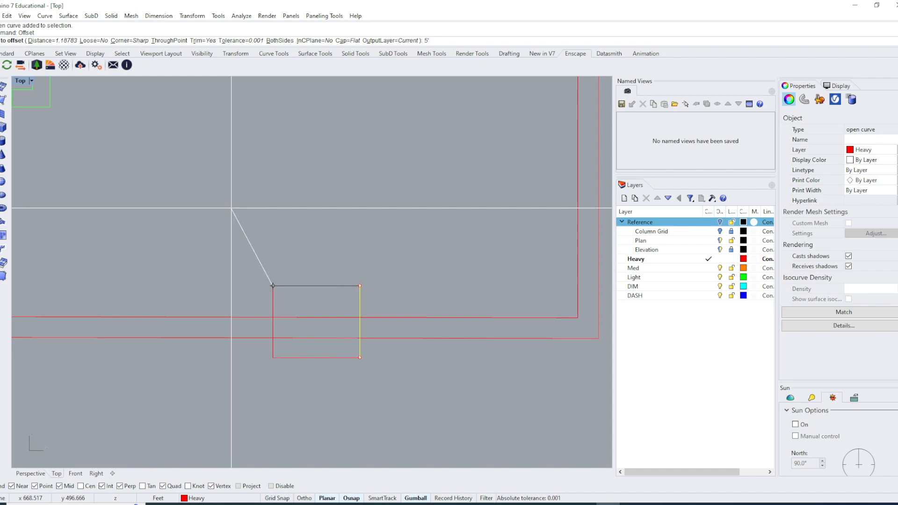
text('4)
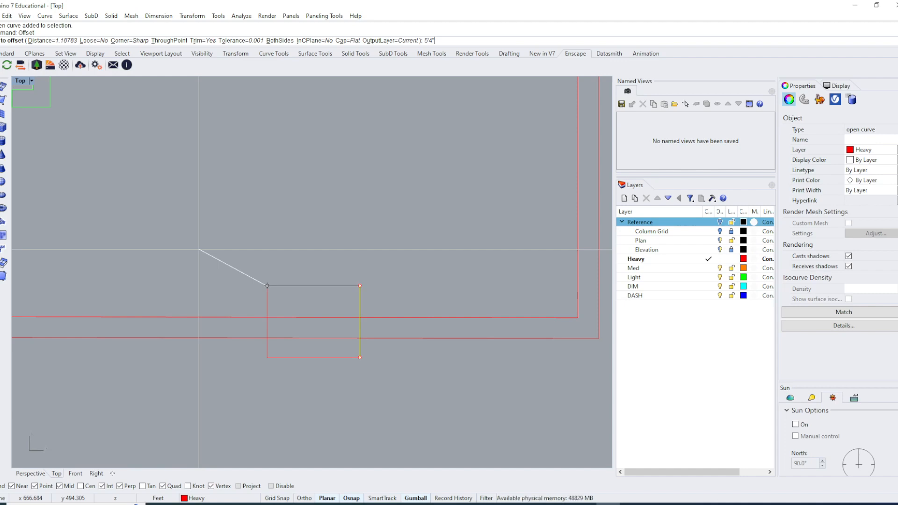
key(Return)
Measure the width of the door-opening rectangle
text(Distance)
key(Return)
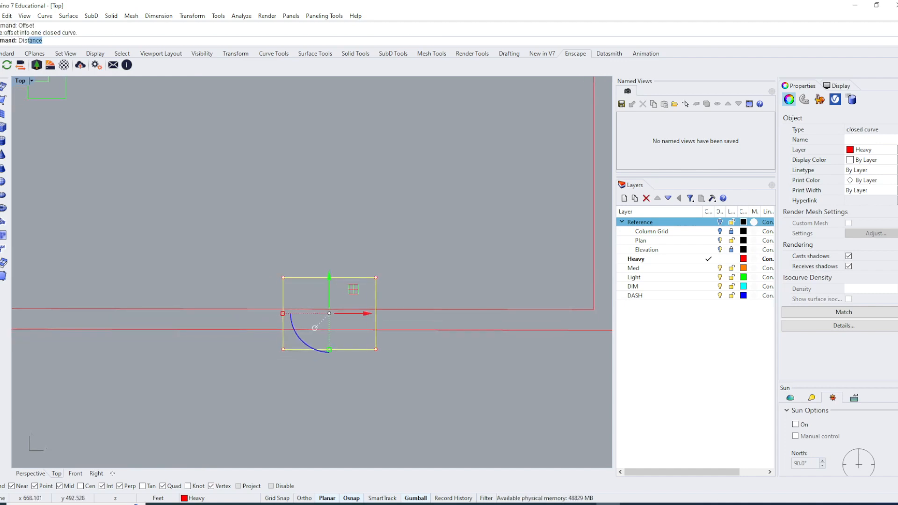
click(376, 277)
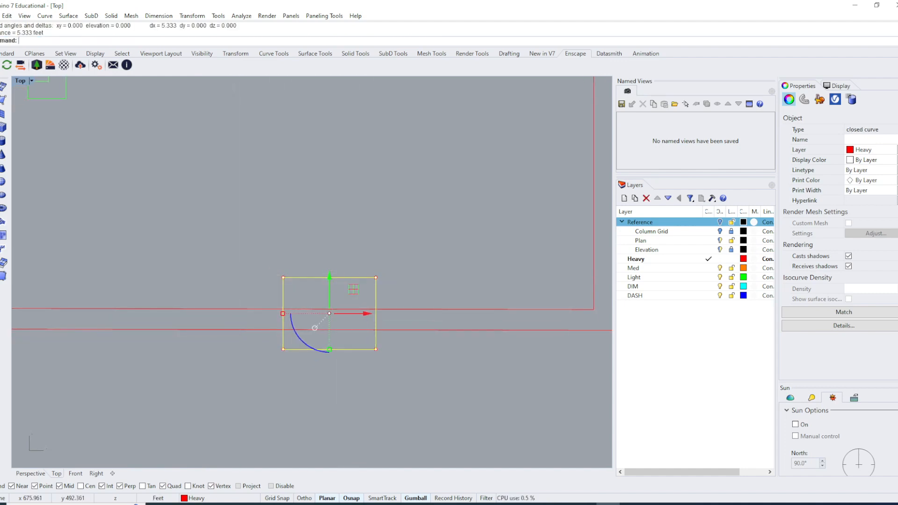
right_drag(213, 199, 192, 211)
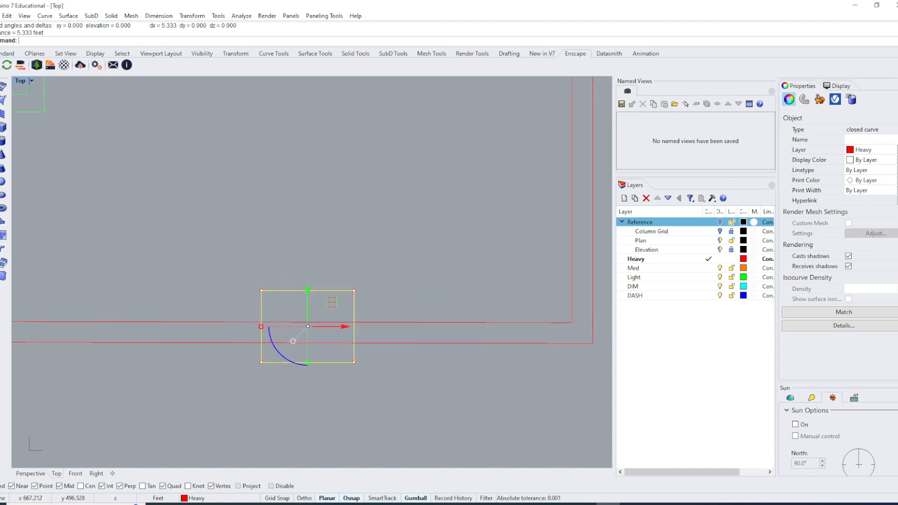
Measure the rectangle's top edge again with the distance units set to Feet_Inches, and clear the selection
key(Return)
click(78, 41)
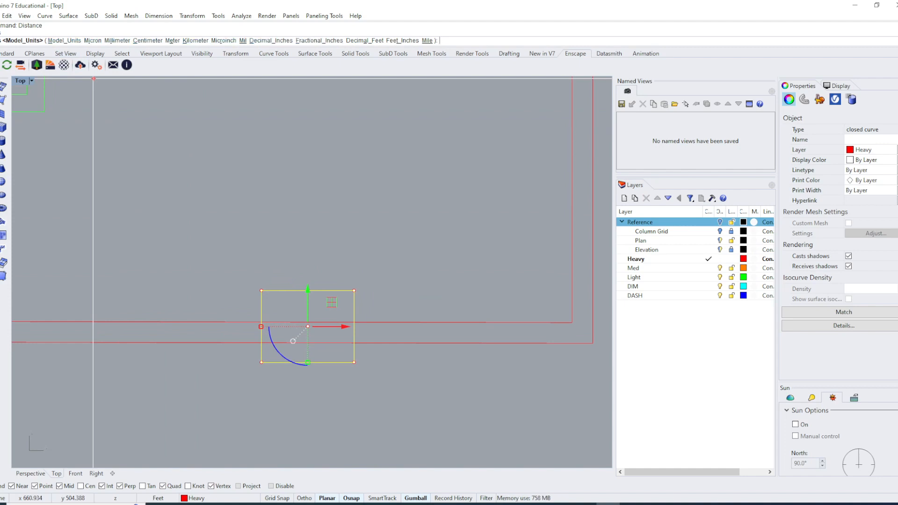
click(403, 40)
click(262, 291)
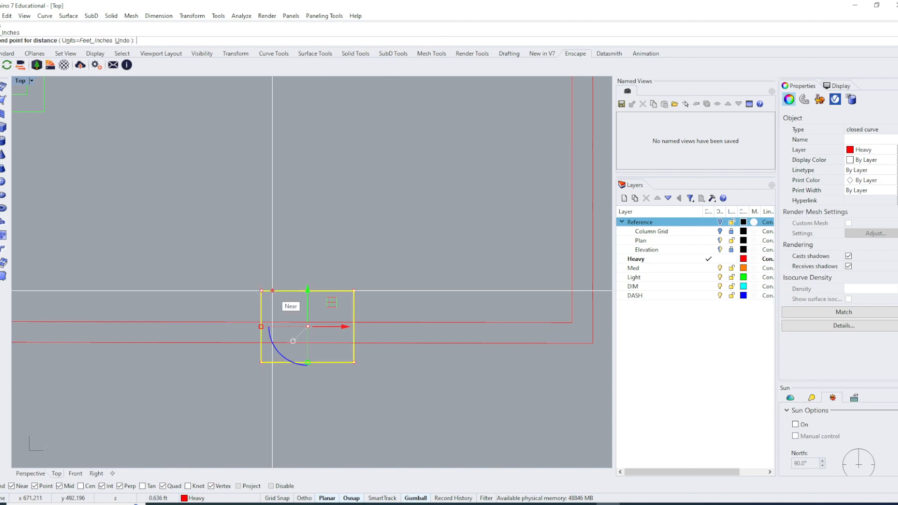
click(354, 291)
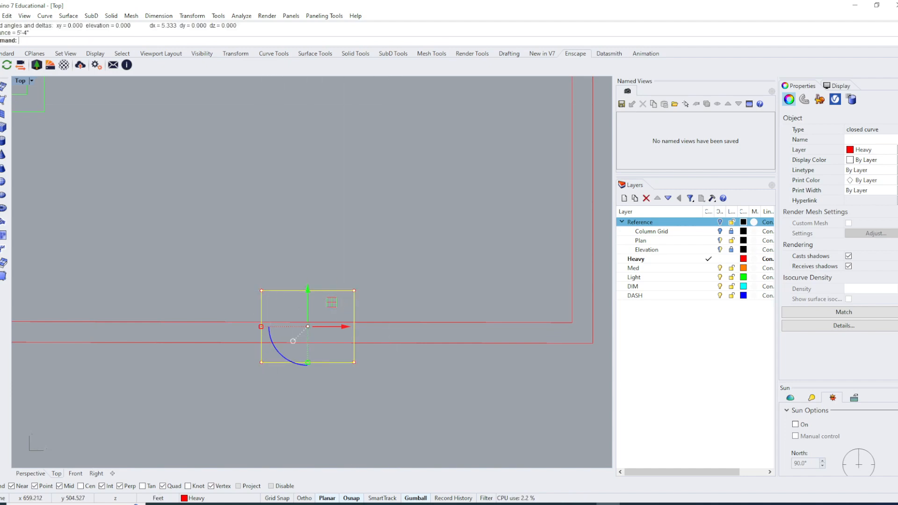
scroll(488, 321, down, 3)
key(Escape)
scroll(390, 368, down, 3)
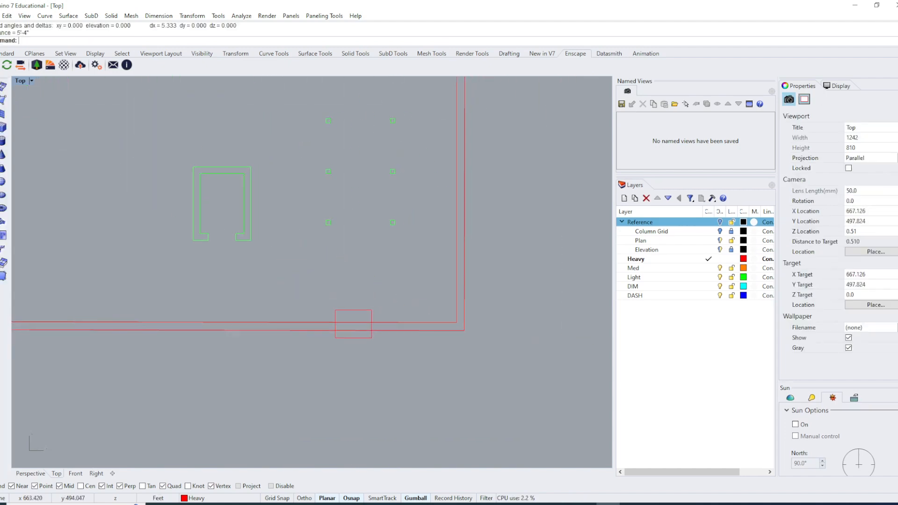
Draw a 12 cm vertical test line above the south wall, west of the door-opening rectangle
text(pl)
key(Return)
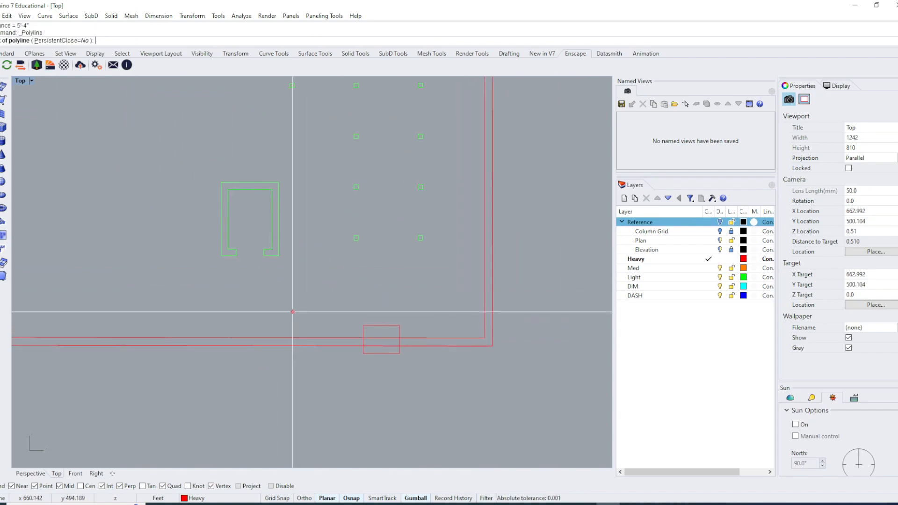
click(291, 320)
key(Escape)
key(Return)
click(294, 316)
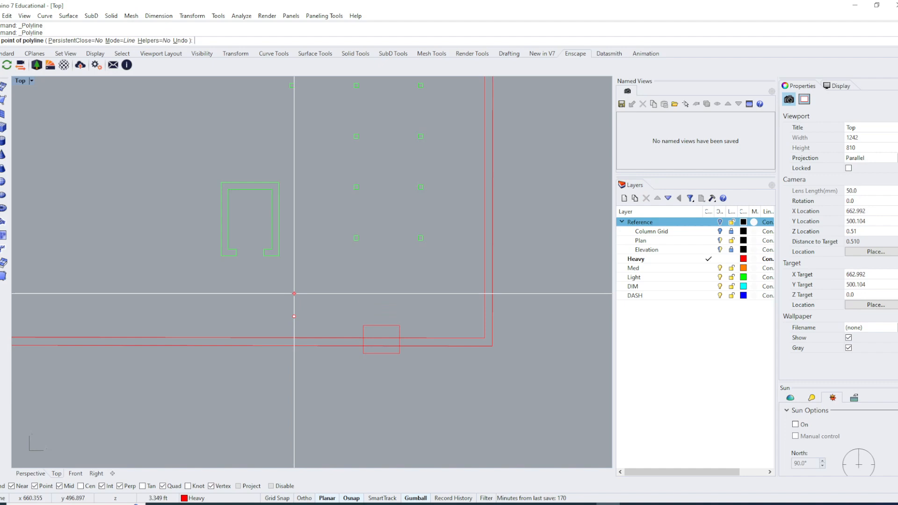
text(12)
key(Return)
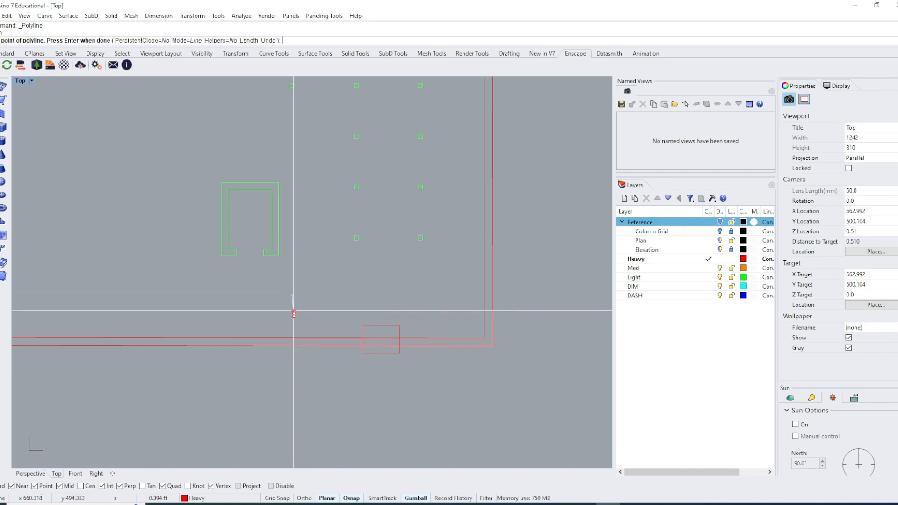
scroll(321, 347, up, 10)
right_drag(157, 118, 257, 260)
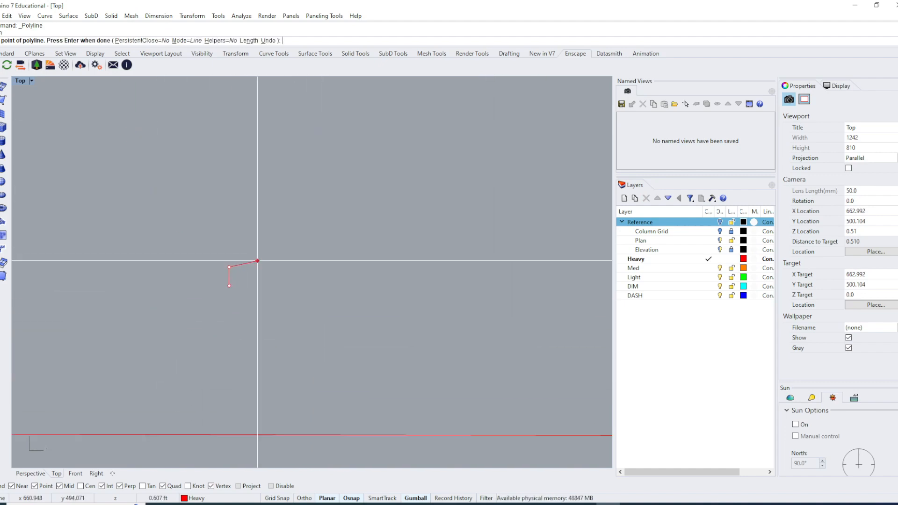
key(Return)
Delete the short test polyline above the south wall
scroll(256, 264, down, 5)
drag(265, 300, 237, 272)
key(Delete)
scroll(244, 280, down, 4)
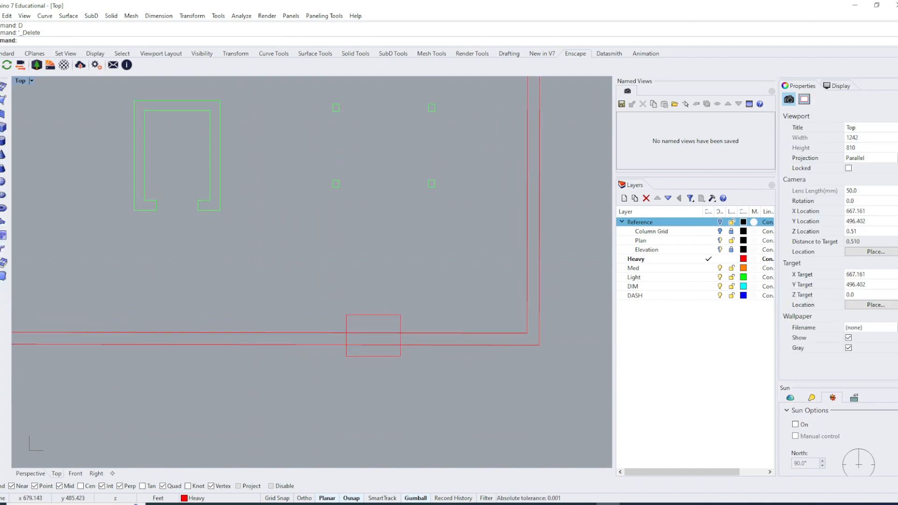
scroll(413, 383, down, 4)
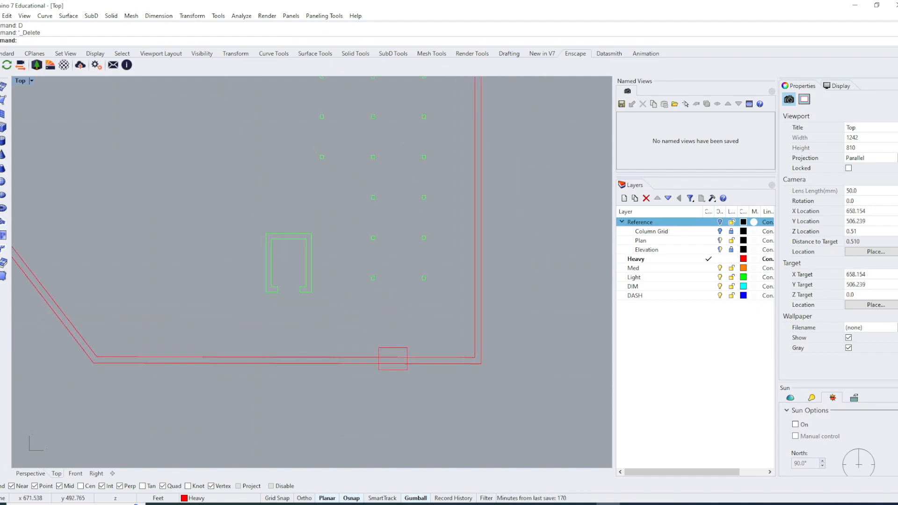
right_drag(371, 304, 349, 331)
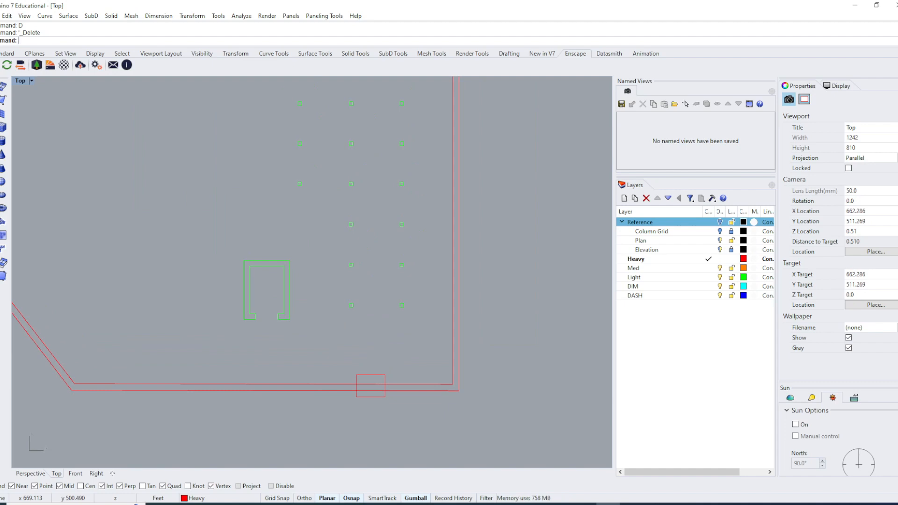